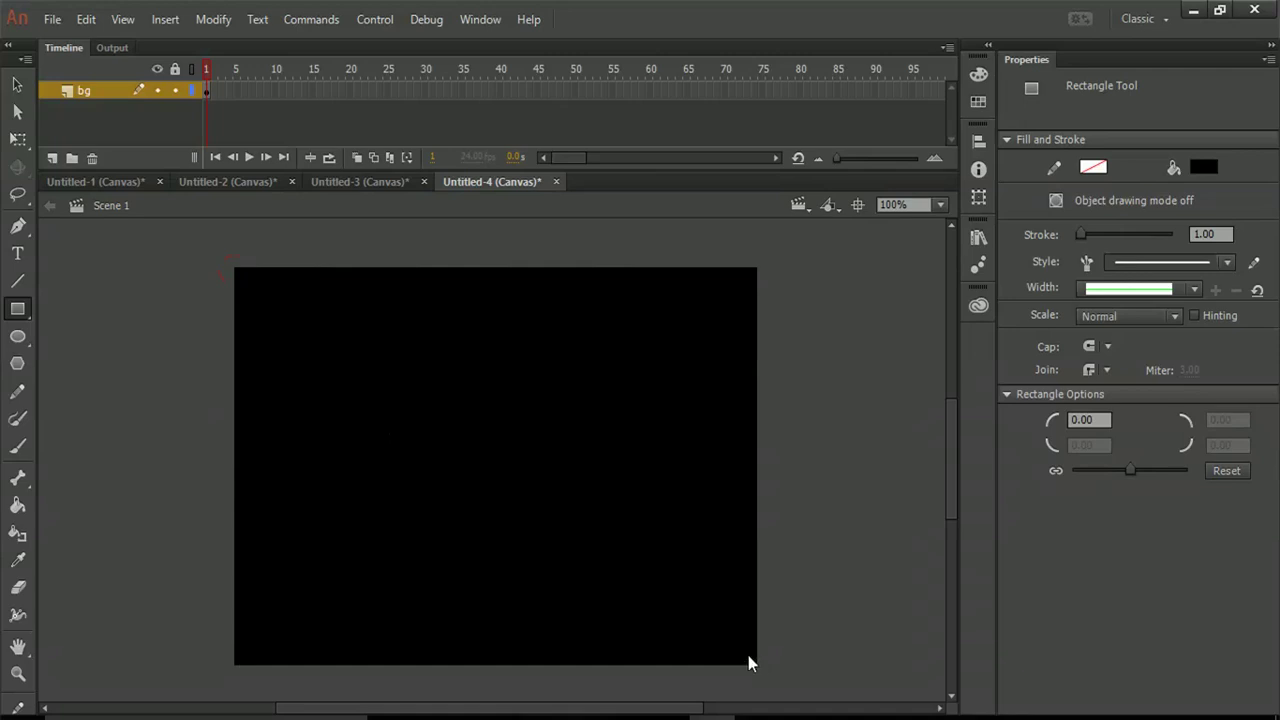
- Add a new layer above the bg layer and lock bg
{"action": "left_click", "coordinate": [52, 158]}
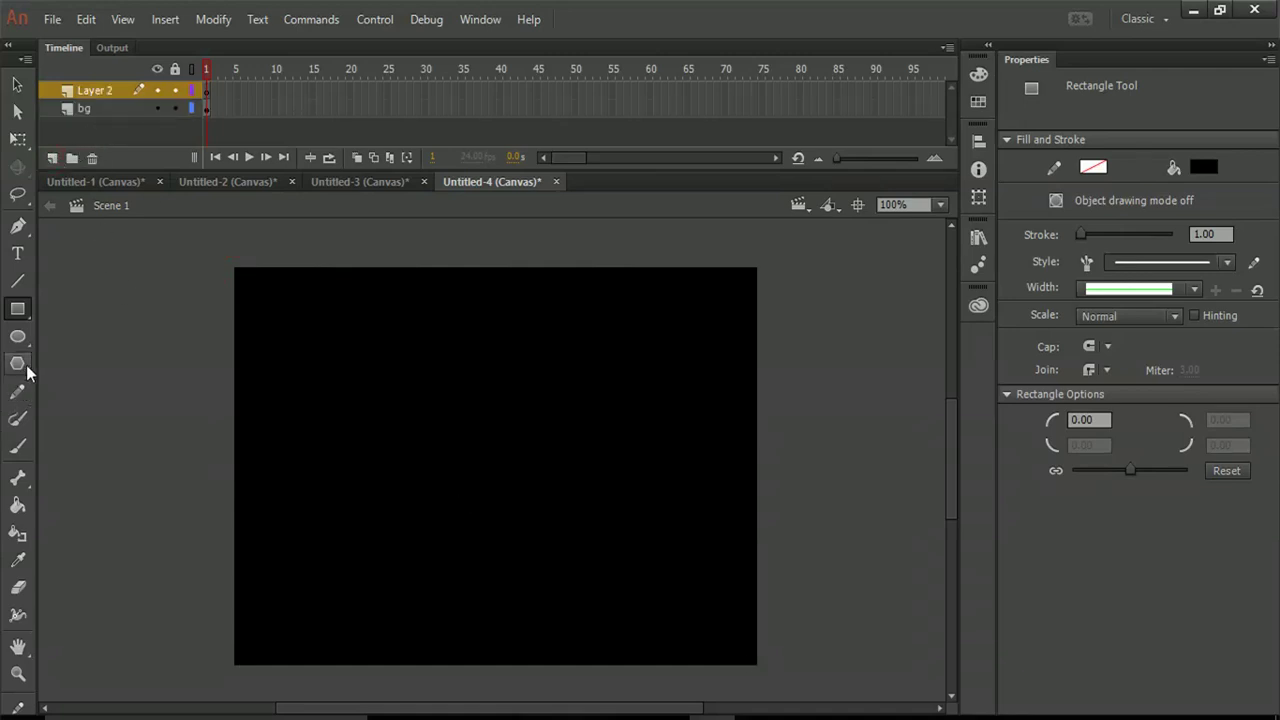
{"action": "left_click", "coordinate": [18, 336]}
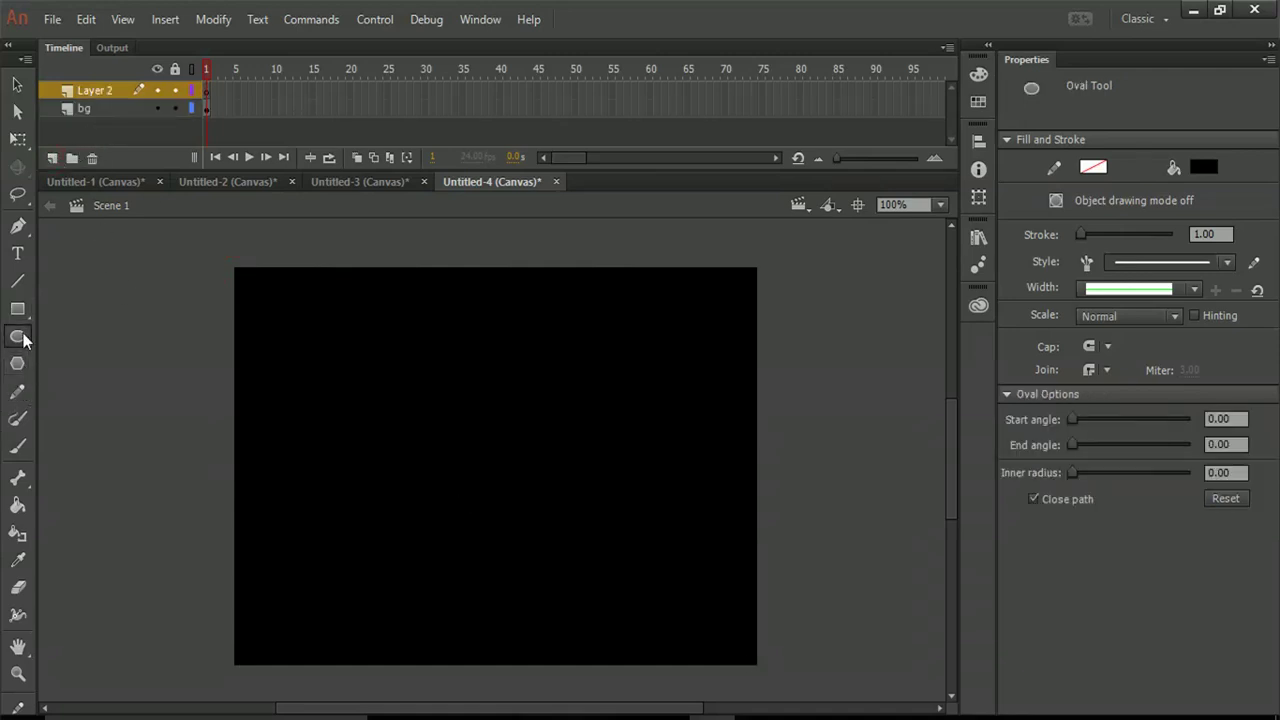
{"action": "left_click", "coordinate": [175, 108]}
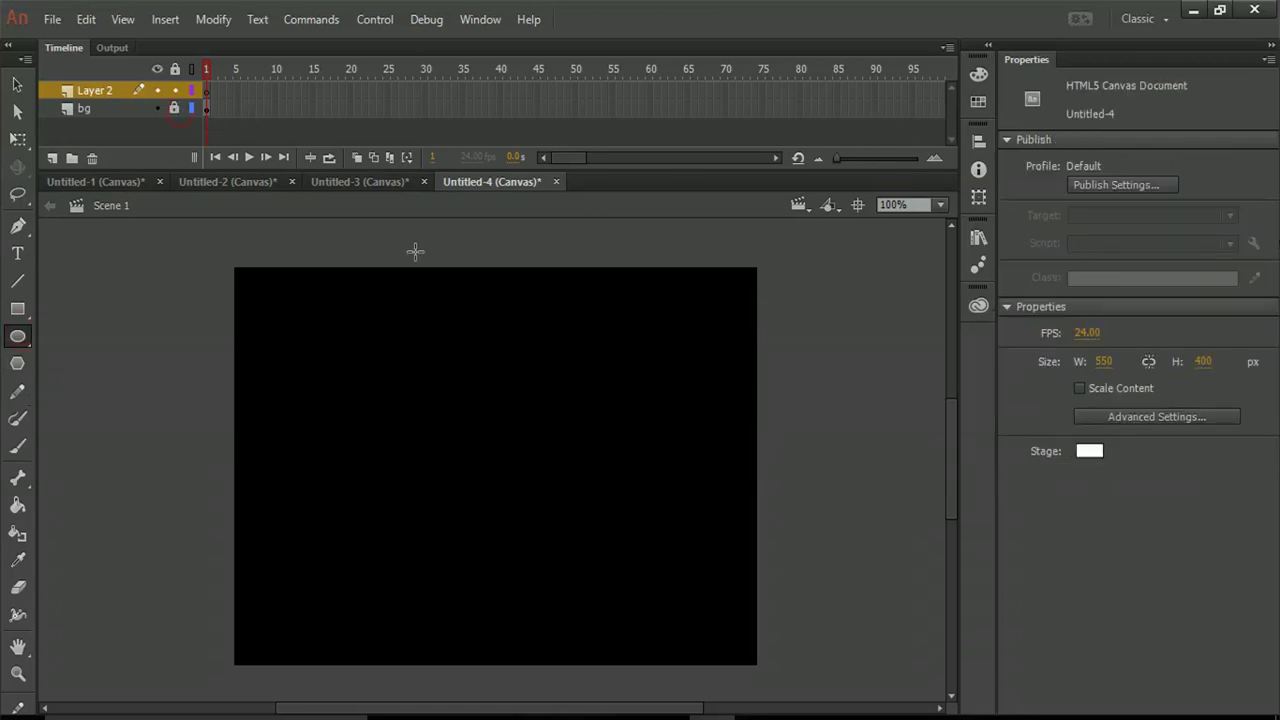
{"action": "left_click", "coordinate": [206, 92]}
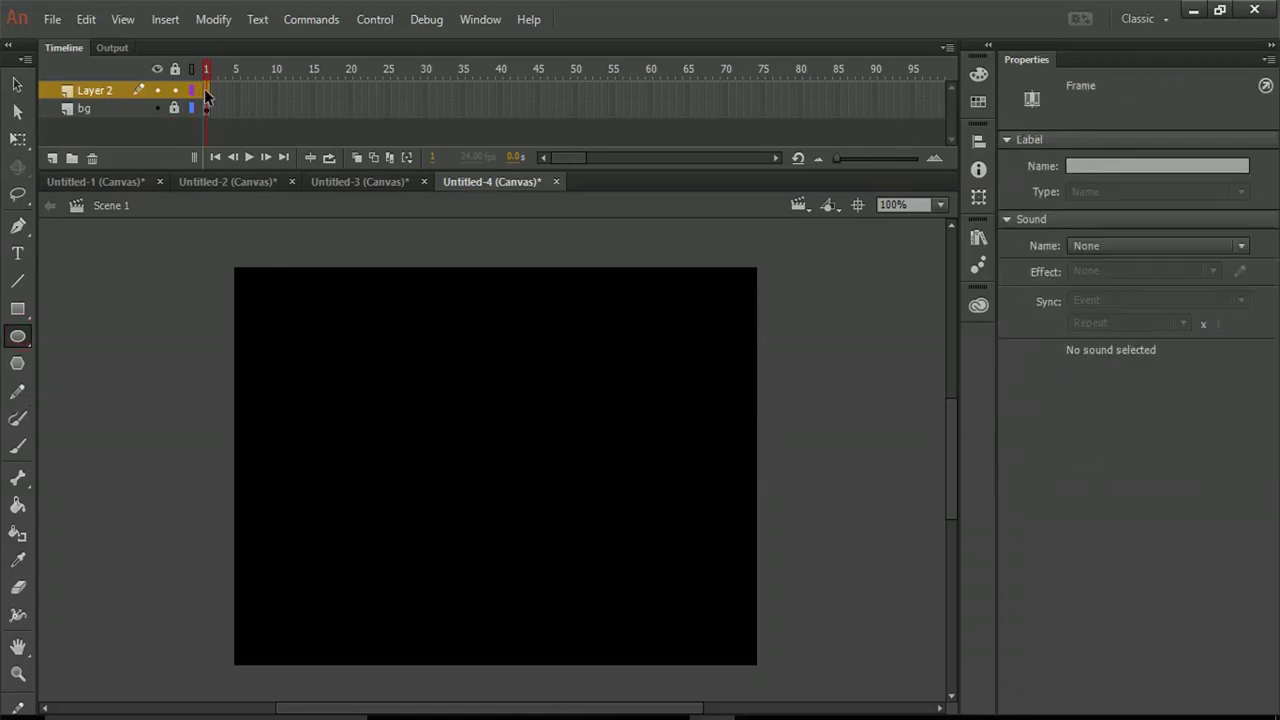
- Draw a yellow circle without a stroke, about 235 px across, near the middle of the stage on Layer 2
{"action": "left_click", "coordinate": [18, 336]}
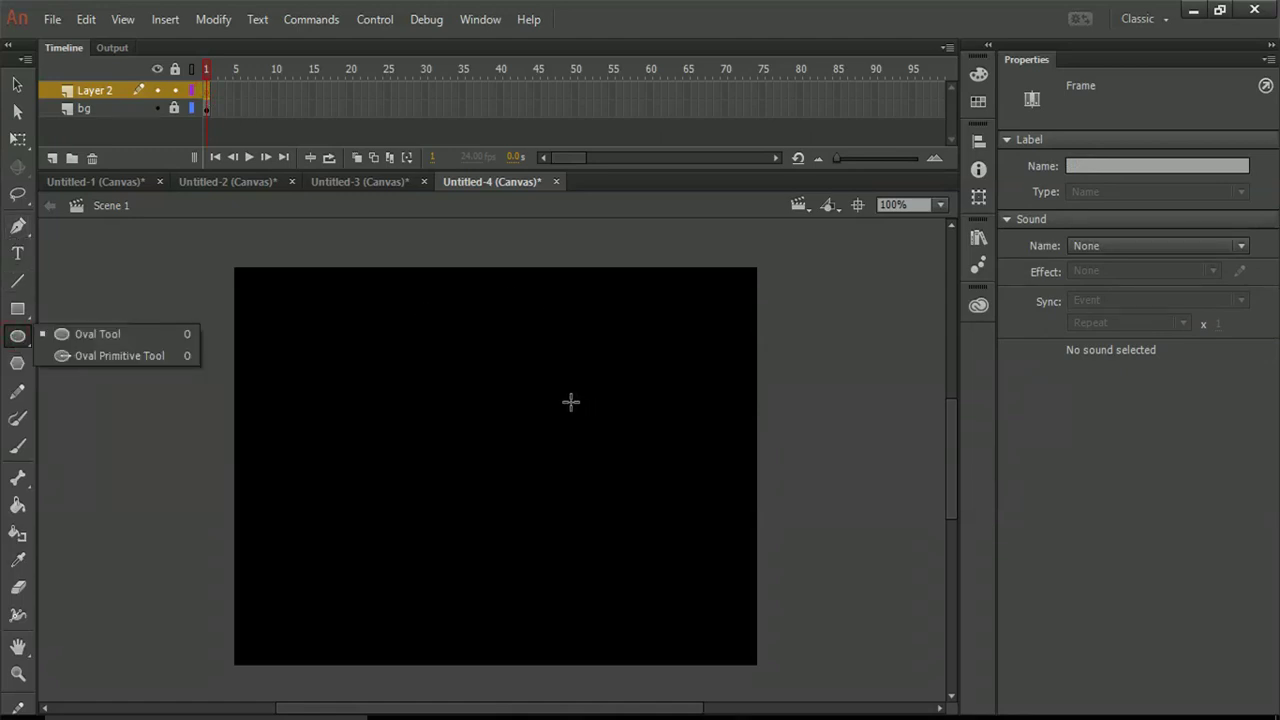
{"action": "left_click", "coordinate": [165, 406]}
{"action": "left_click", "coordinate": [388, 364]}
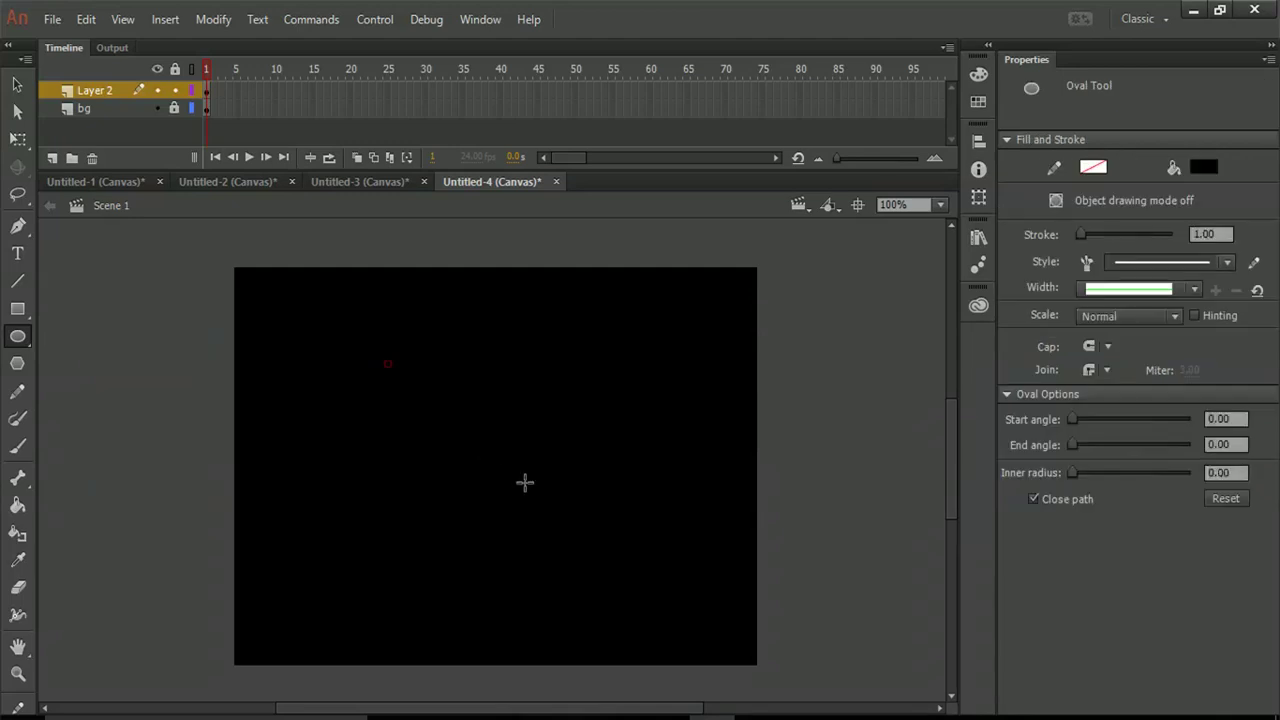
{"action": "left_click", "coordinate": [1203, 167]}
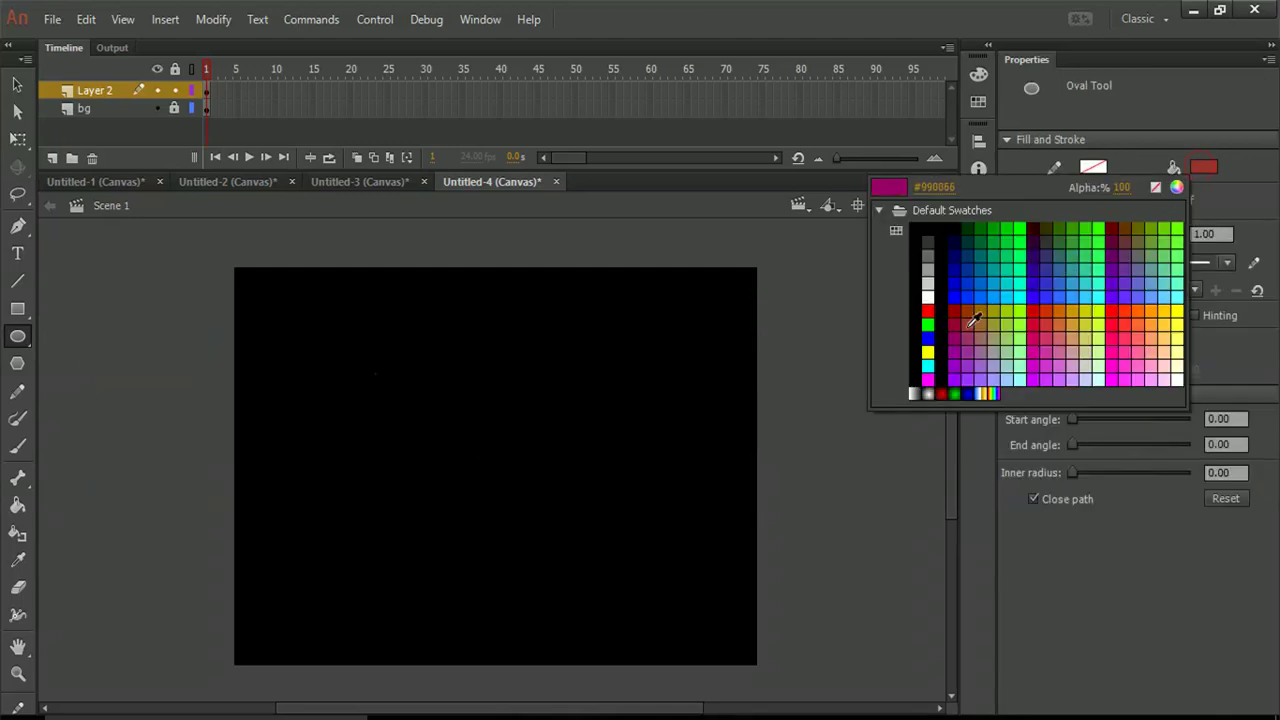
{"action": "left_click", "coordinate": [929, 352]}
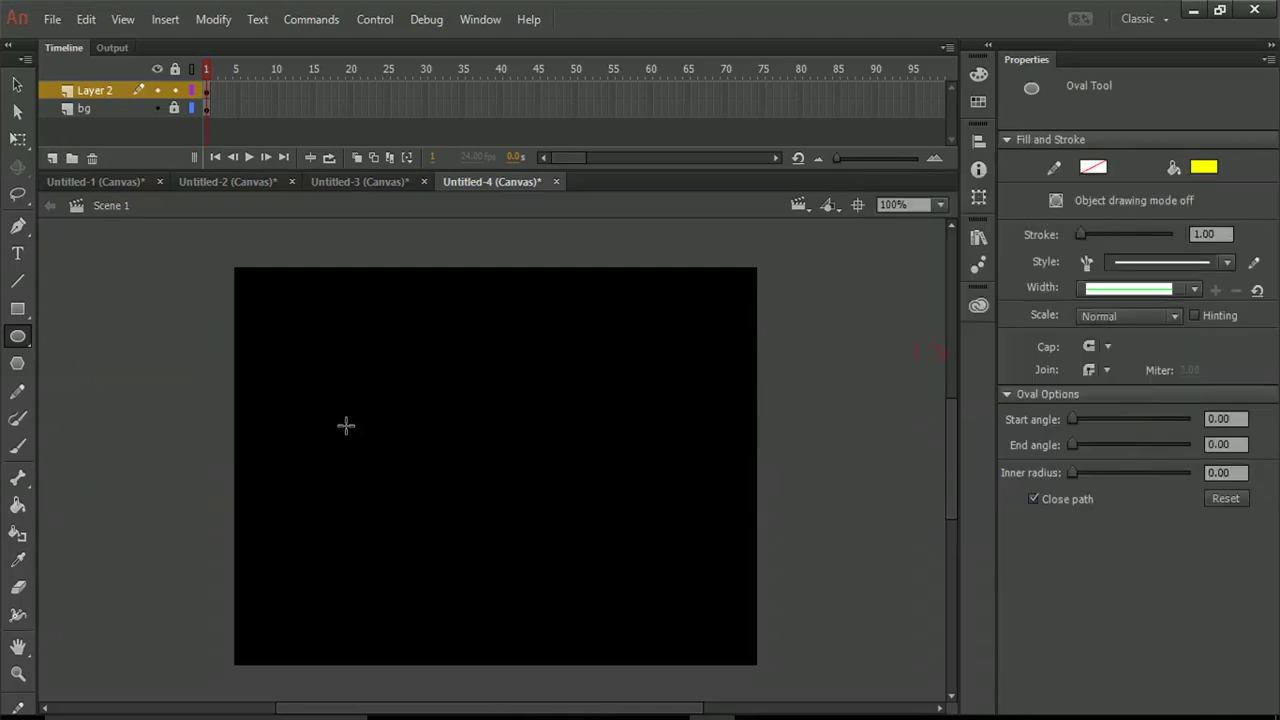
{"action": "left_click_drag", "start_coordinate": [370, 372], "coordinate": [598, 598]}
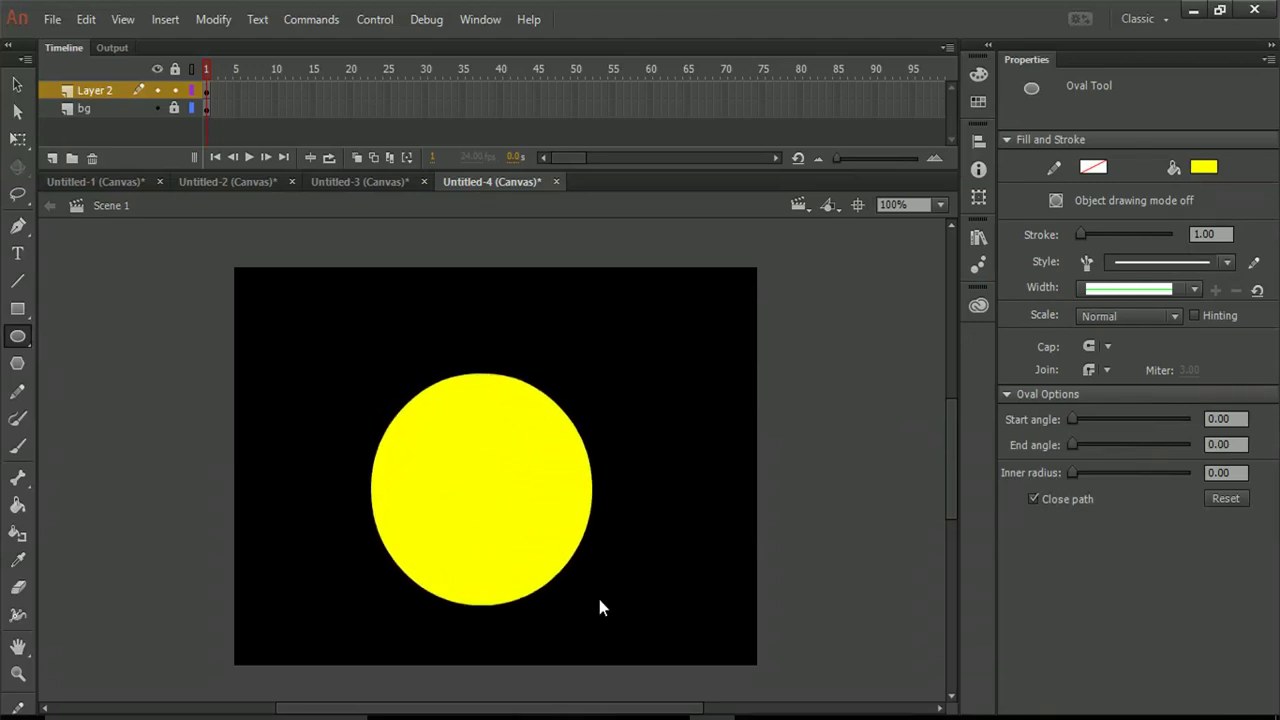
- Cut a wedge-shaped mouth out of the yellow circle's left side, with its tip at the circle's center
{"action": "left_click", "coordinate": [18, 139]}
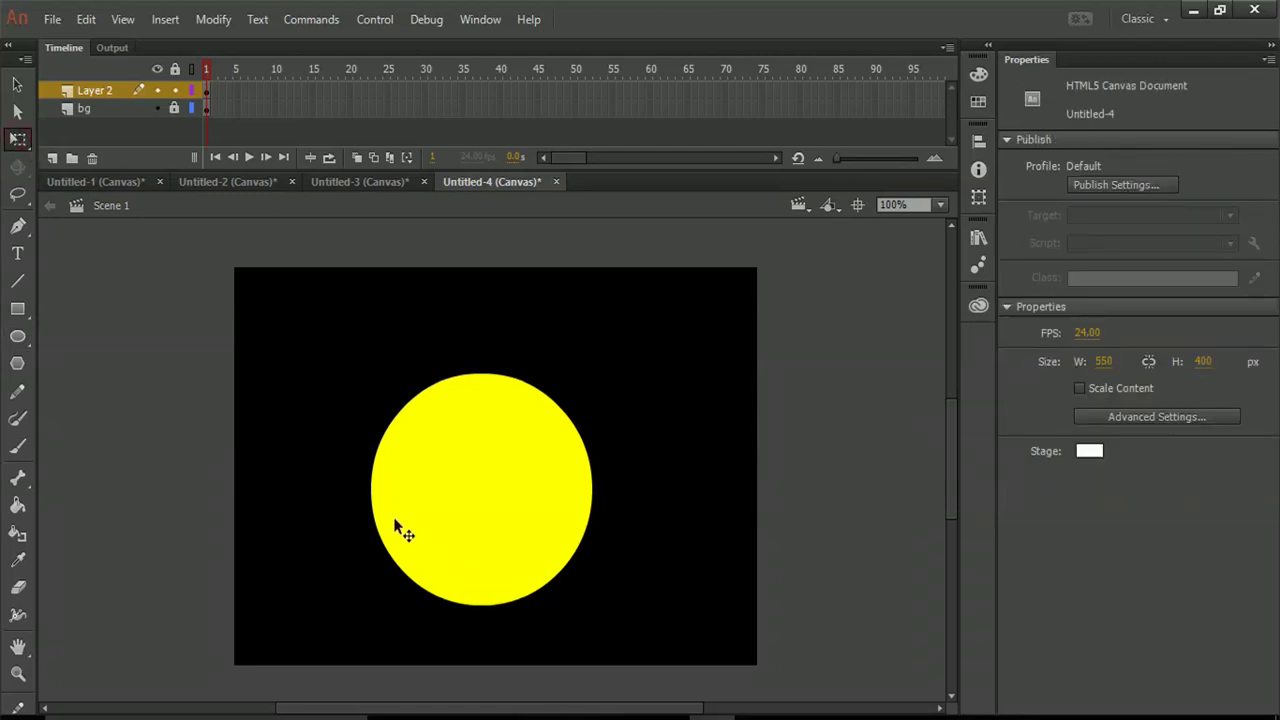
{"action": "mouse_move", "coordinate": [321, 475]}
{"action": "left_mouse_down"}
{"action": "mouse_move", "coordinate": [380, 509]}
{"action": "mouse_move", "coordinate": [470, 533]}
{"action": "mouse_move", "coordinate": [468, 490]}
{"action": "mouse_move", "coordinate": [490, 492]}
{"action": "mouse_move", "coordinate": [479, 495]}
{"action": "left_mouse_up"}
{"action": "key", "text": "Delete"}
{"action": "key", "text": "ctrl+z"}
{"action": "key", "text": "ctrl+z"}
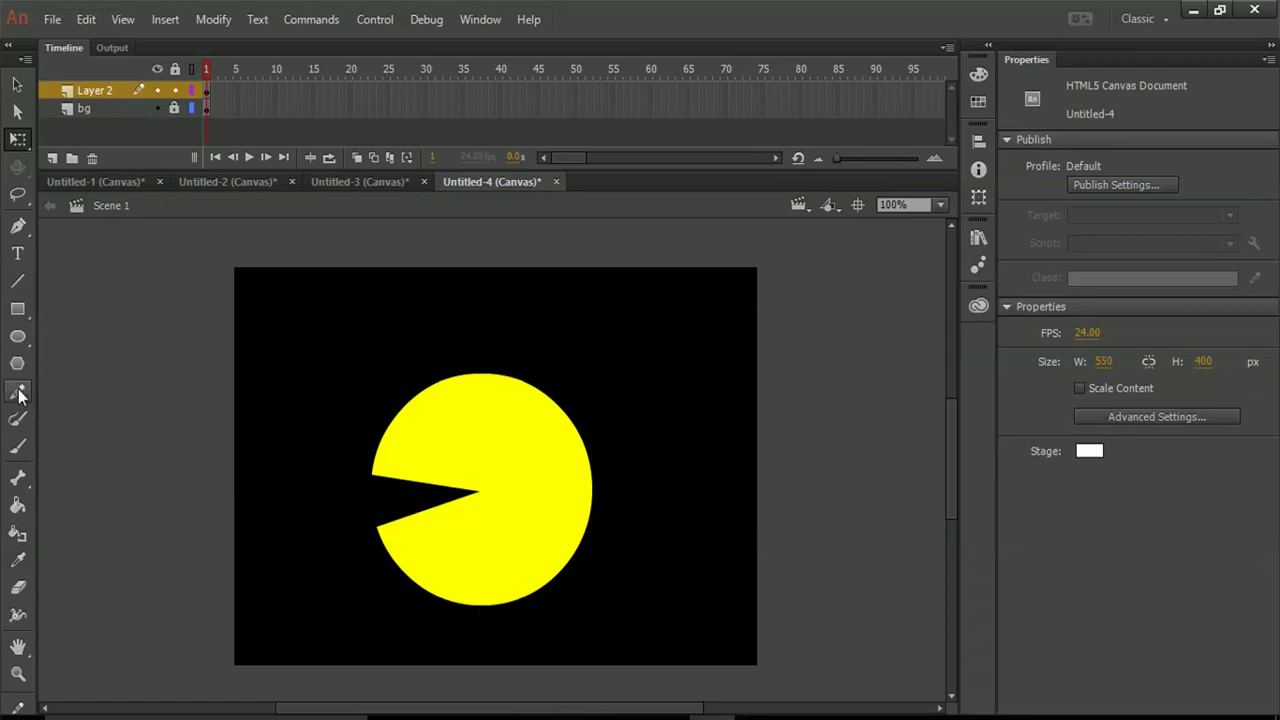
- Draw a small black circle as the eye, above the mouth on the yellow shape
{"action": "left_click", "coordinate": [18, 336]}
{"action": "left_click", "coordinate": [1202, 169]}
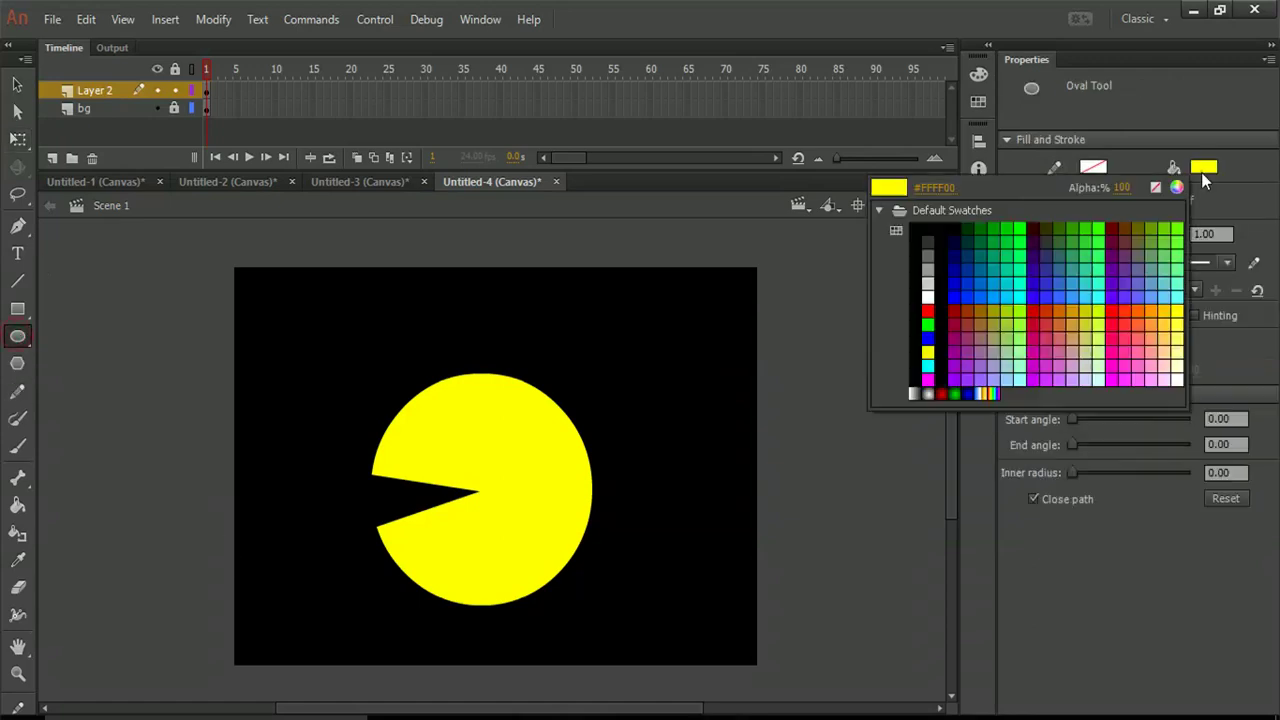
{"action": "left_click", "coordinate": [941, 370]}
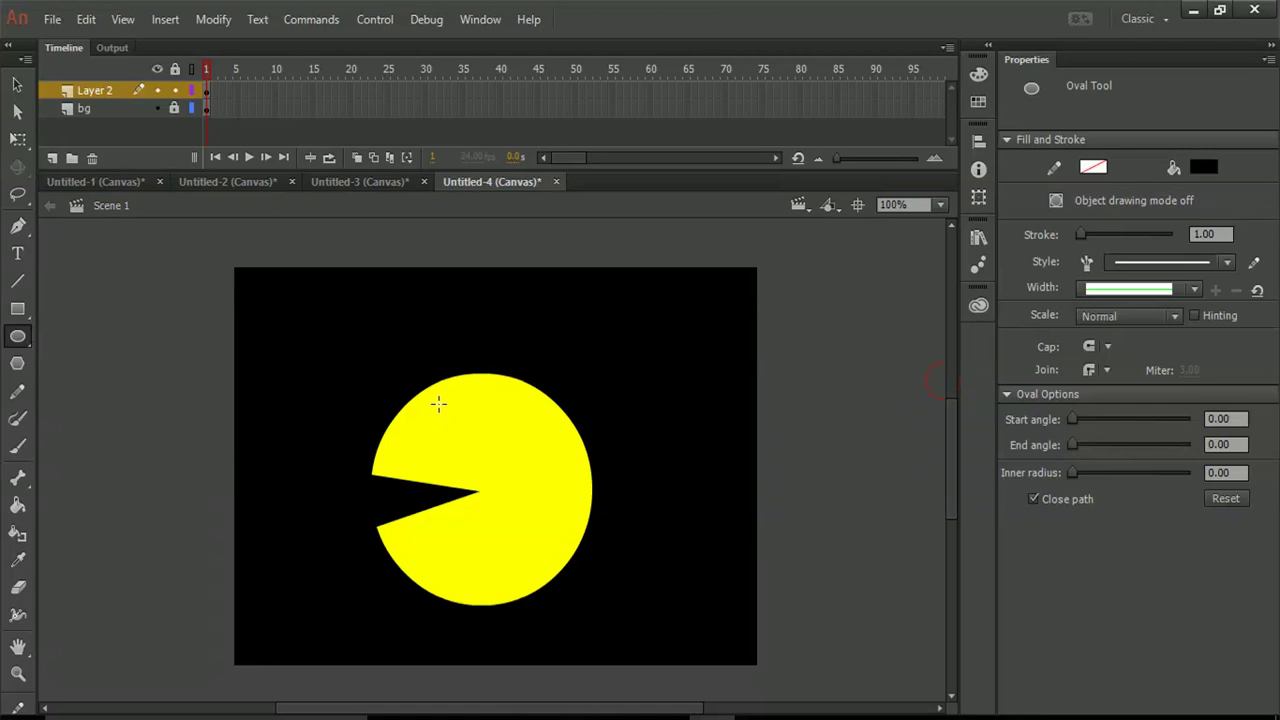
{"action": "left_click_drag", "start_coordinate": [438, 403], "coordinate": [462, 428]}
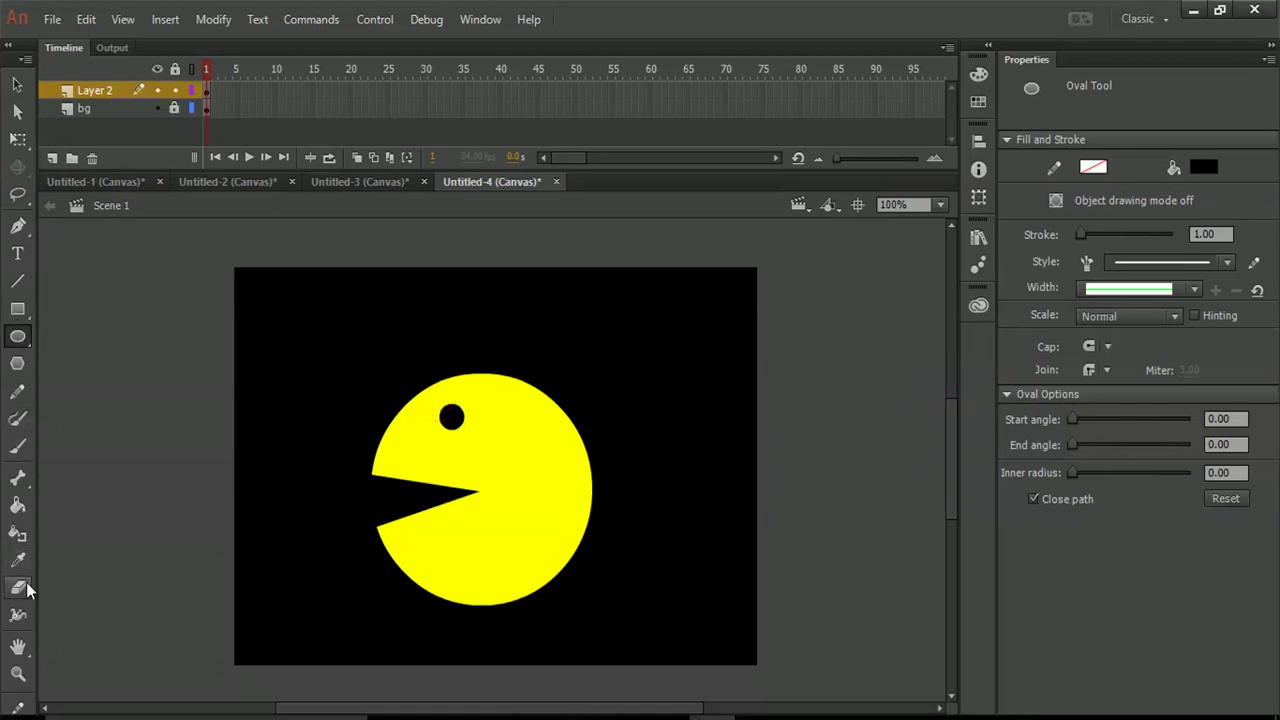
- Add two bones from the mouth's inner corner, one to the upper lip tip and one to the lower lip tip
{"action": "left_click", "coordinate": [17, 478]}
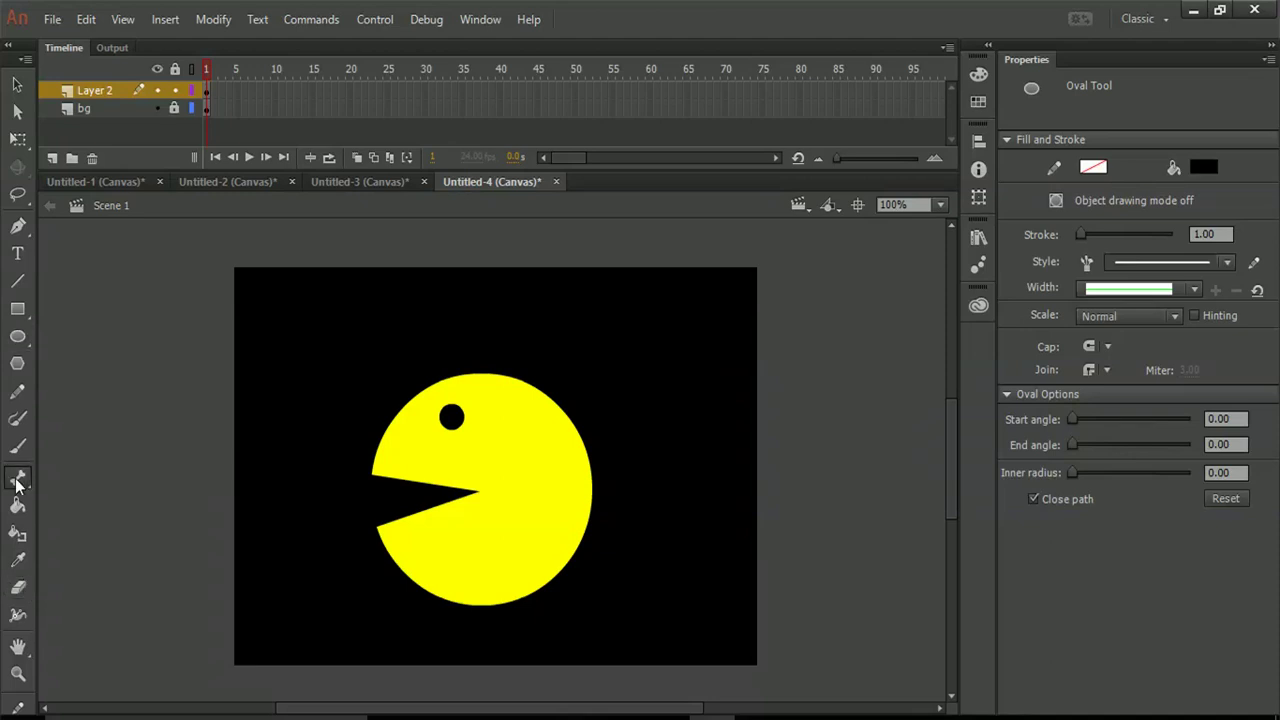
{"action": "left_click", "coordinate": [484, 495]}
{"action": "left_click_drag", "start_coordinate": [484, 495], "coordinate": [371, 474]}
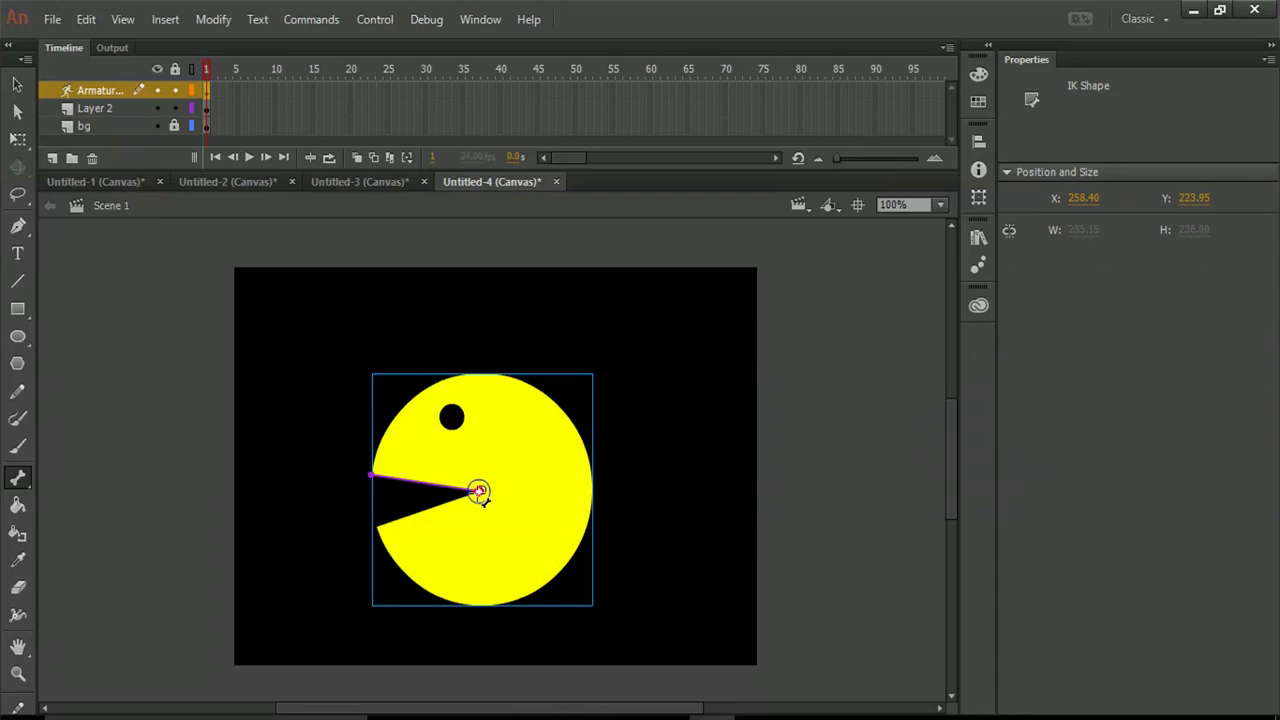
{"action": "left_click_drag", "start_coordinate": [478, 490], "coordinate": [378, 530]}
- Rename the armature layer PackMan and delete the leftover Layer 2
{"action": "left_click", "coordinate": [111, 90]}
{"action": "double_click", "coordinate": [111, 90]}
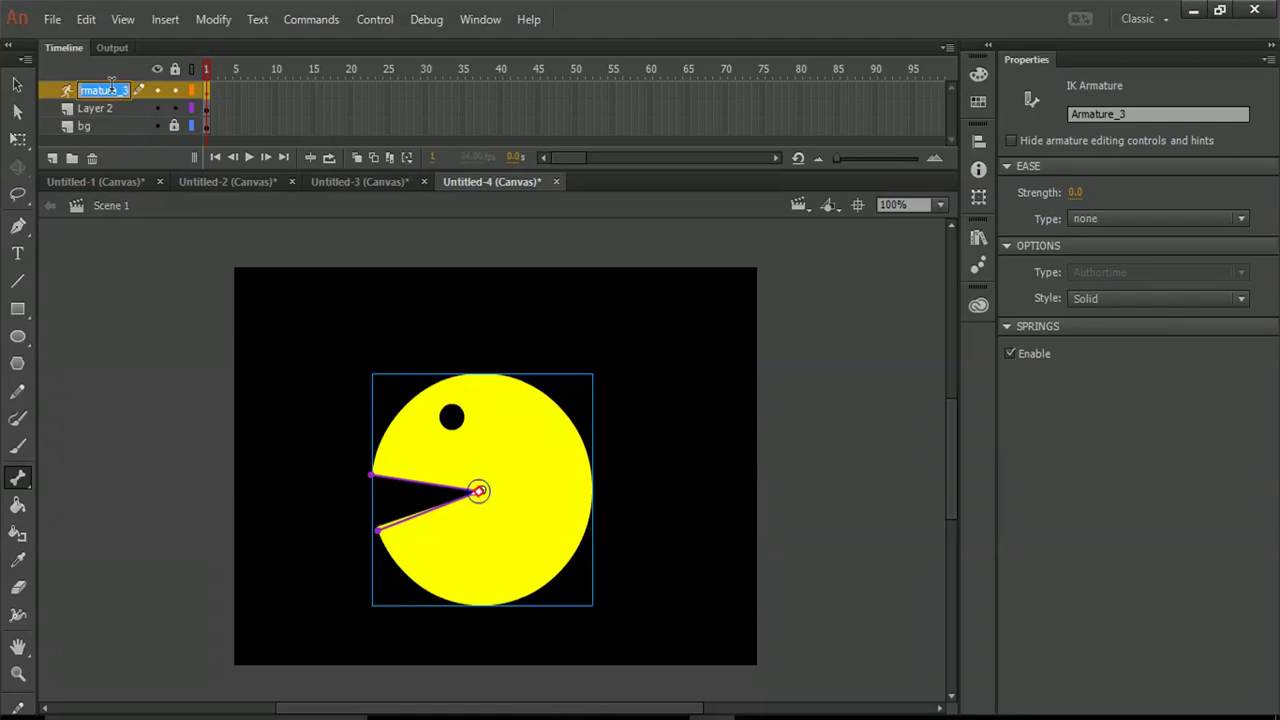
{"action": "type", "text": "PackMan"}
{"action": "key", "text": "Return"}
{"action": "left_click", "coordinate": [127, 110]}
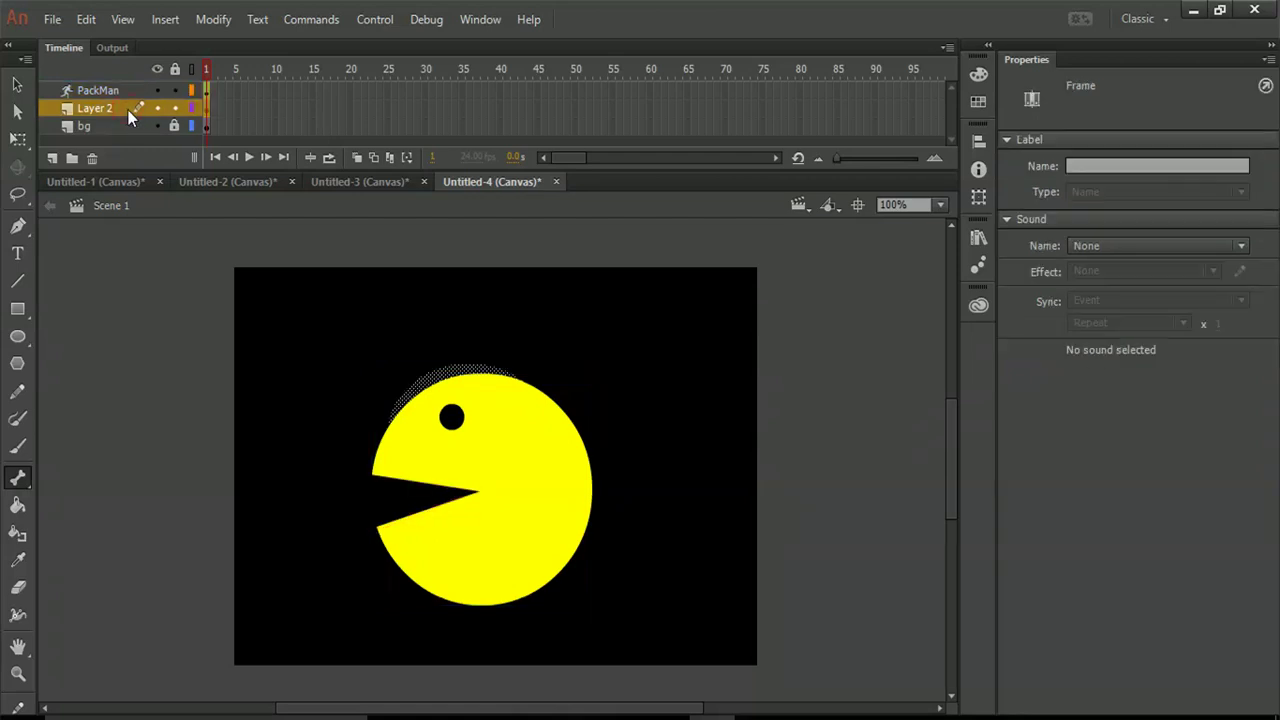
{"action": "right_click", "coordinate": [128, 110]}
{"action": "left_click", "coordinate": [179, 212]}
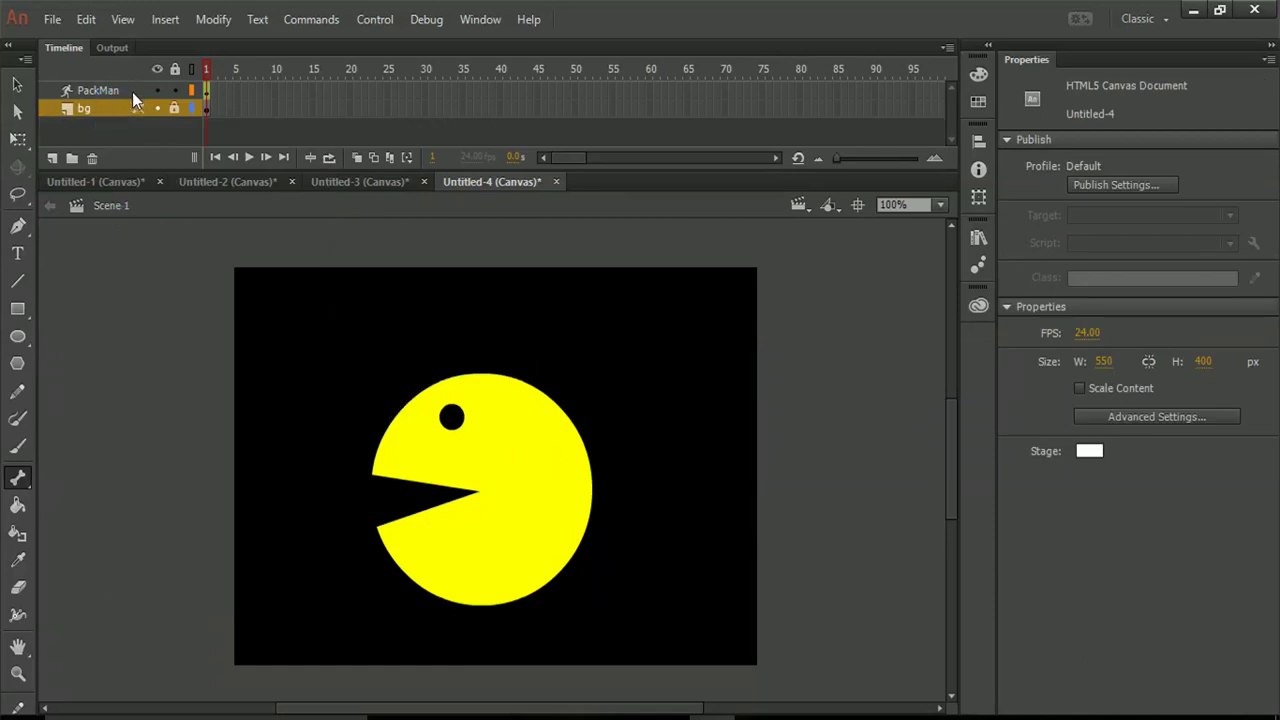
- Move the PackMan shape horizontally off the stage's right side, to about X 683
{"action": "left_click", "coordinate": [132, 92]}
{"action": "left_click", "coordinate": [17, 139]}
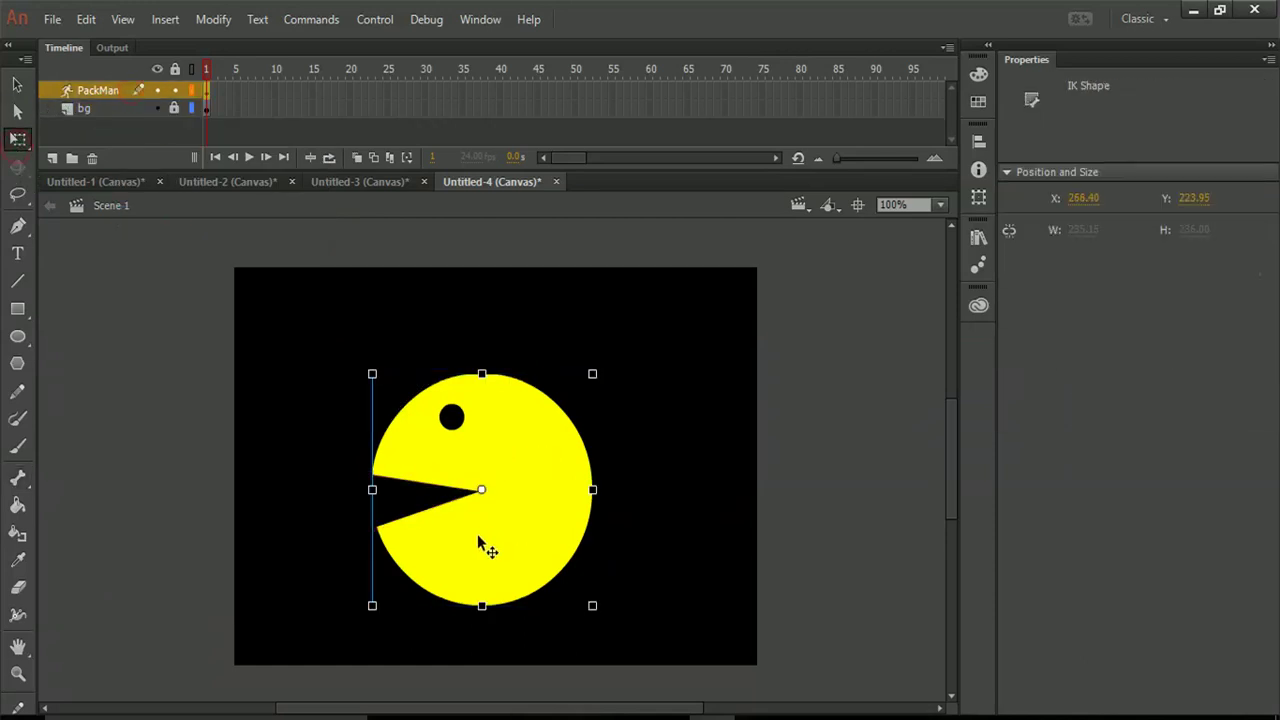
{"action": "left_click_drag", "start_coordinate": [479, 543], "coordinate": [876, 540]}
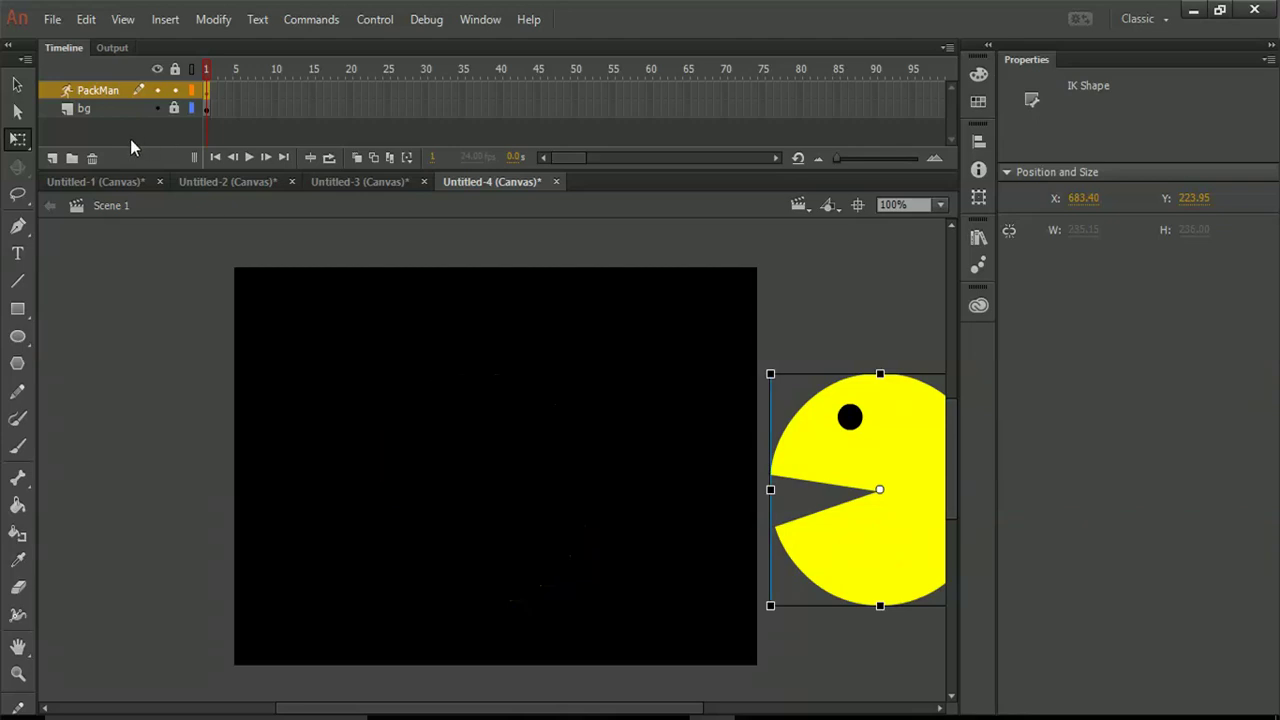
- Add a layer between PackMan and bg and name it Balls
{"action": "left_click", "coordinate": [114, 112]}
{"action": "left_click", "coordinate": [53, 159]}
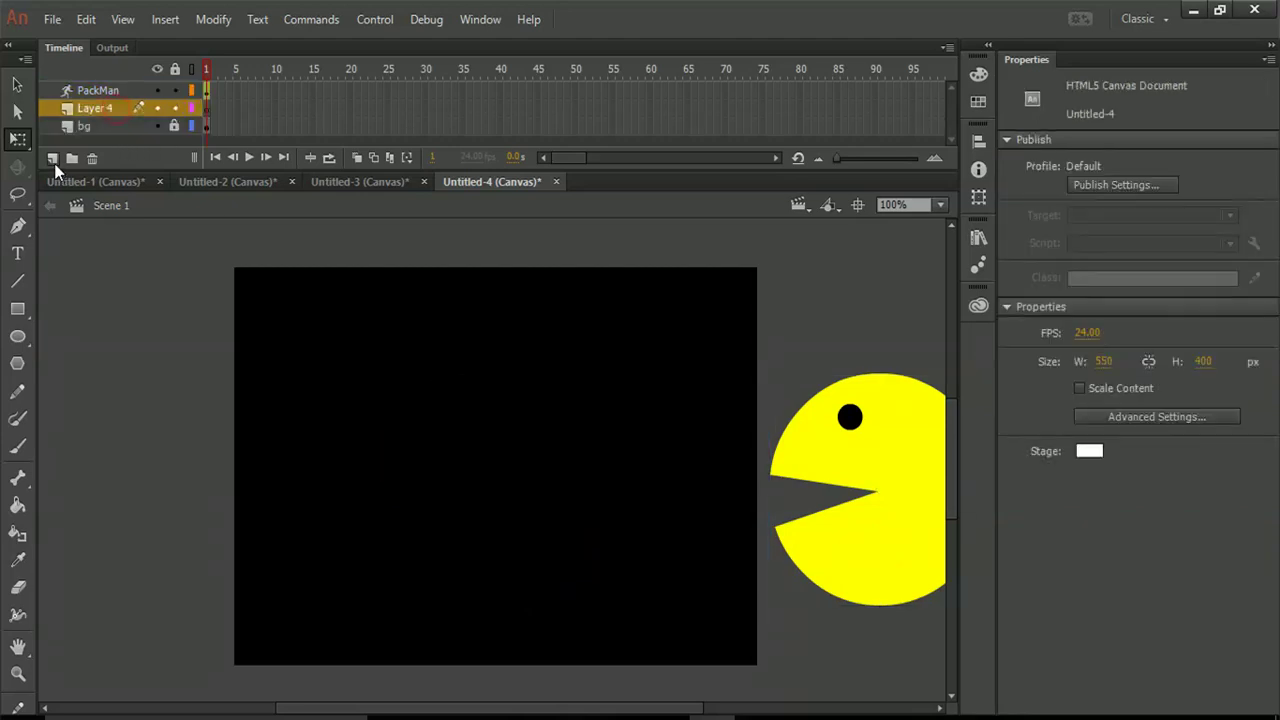
{"action": "double_click", "coordinate": [107, 111]}
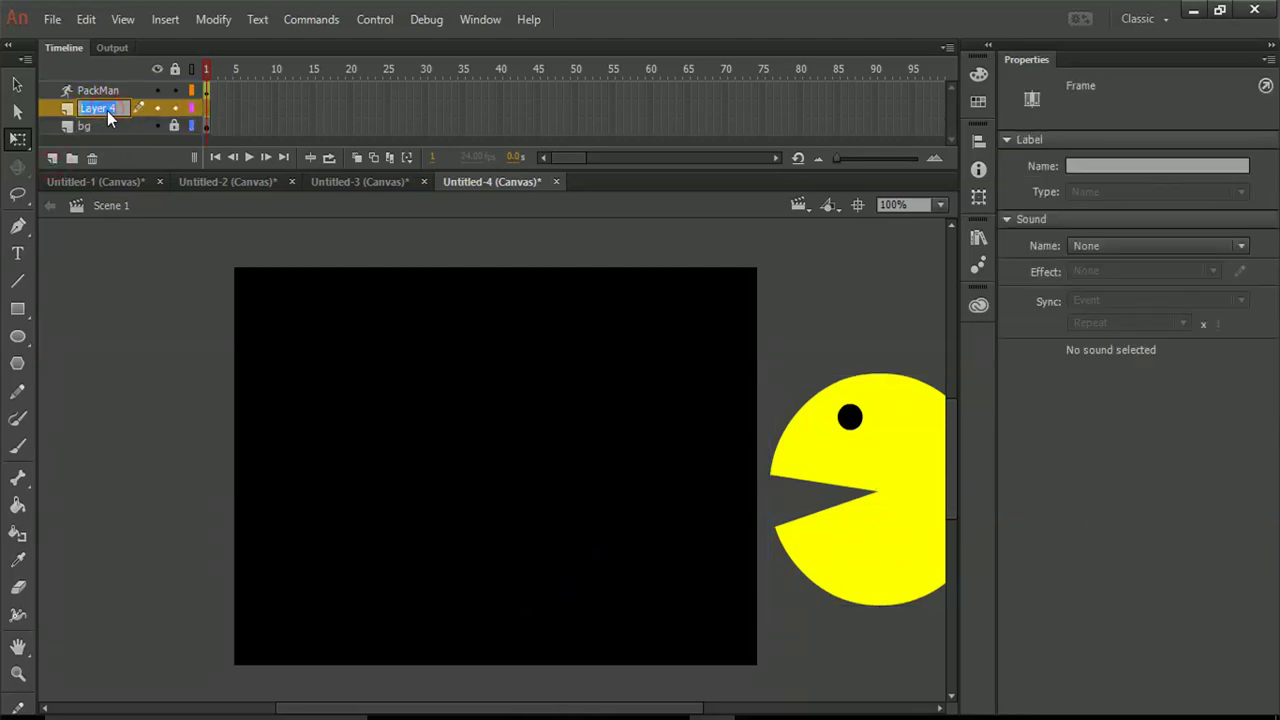
{"action": "type", "text": "Balls"}
{"action": "key", "text": "Return"}
- Draw a white circle about 38 px across at the stage's left edge, level with the mouth
{"action": "left_click", "coordinate": [17, 336]}
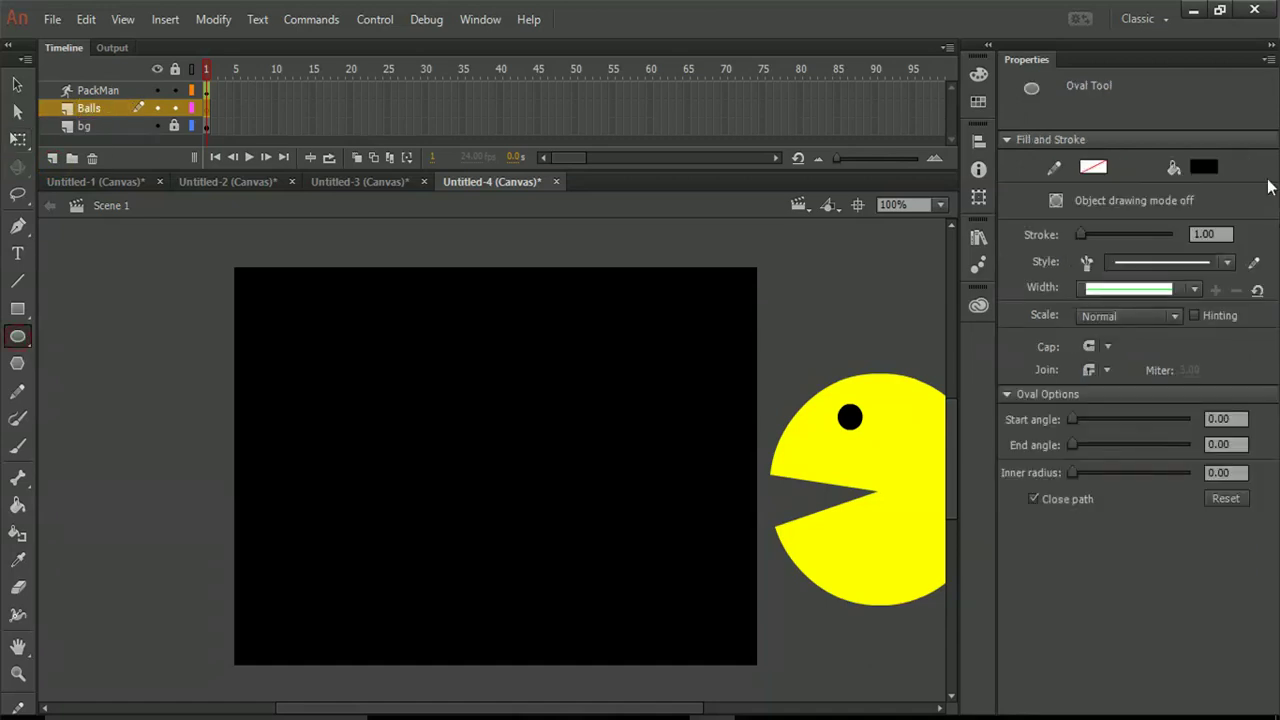
{"action": "left_click", "coordinate": [1203, 167]}
{"action": "left_click", "coordinate": [920, 302]}
{"action": "left_click_drag", "start_coordinate": [240, 489], "coordinate": [277, 523]}
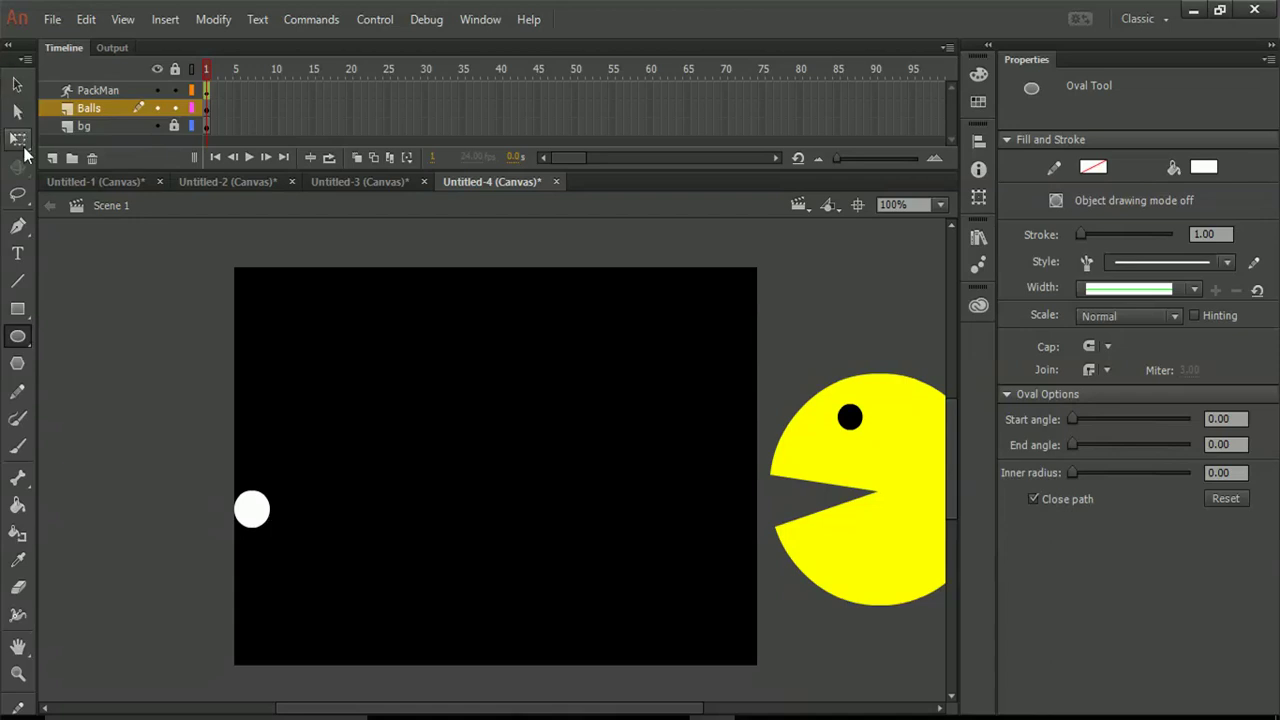
- Duplicate the white ball repeatedly into a horizontal row of twelve balls spanning the stage's width
{"action": "left_click", "coordinate": [18, 138]}
{"action": "left_click", "coordinate": [260, 514]}
{"action": "left_click_drag", "start_coordinate": [260, 513], "coordinate": [350, 528]}
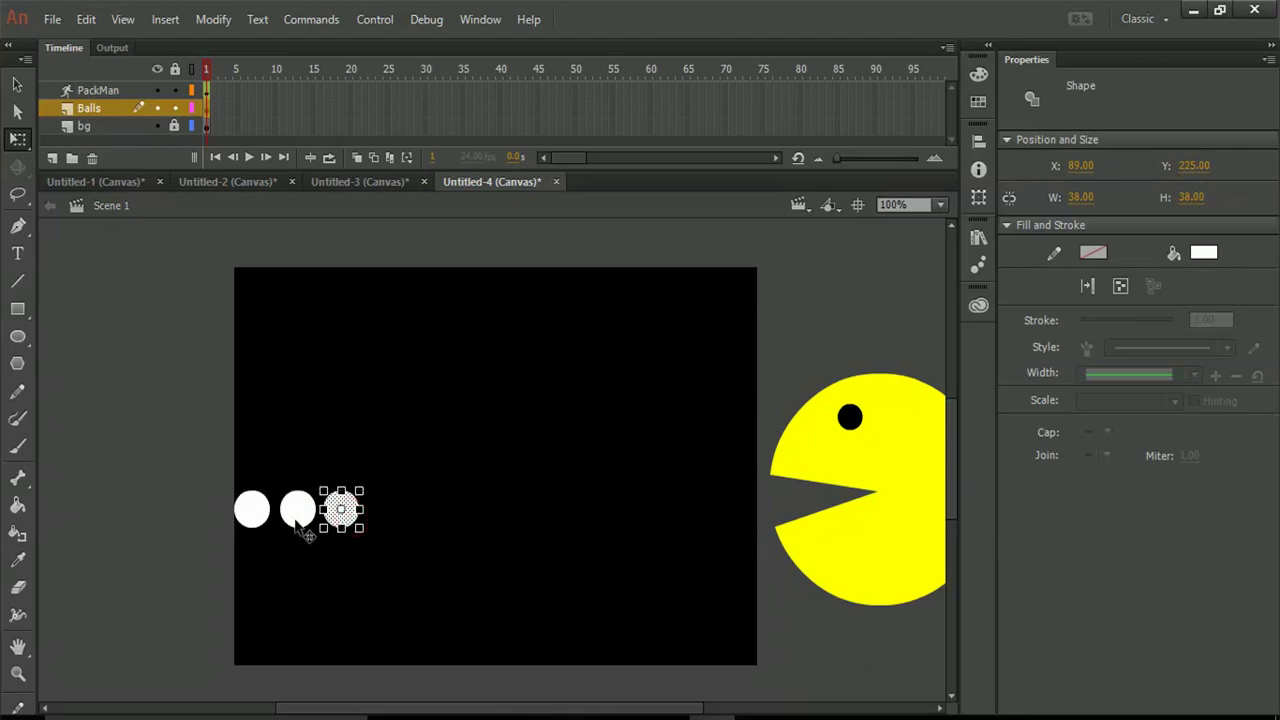
{"action": "left_click", "coordinate": [300, 525], "text": "shift"}
{"action": "left_click", "coordinate": [255, 520], "text": "shift"}
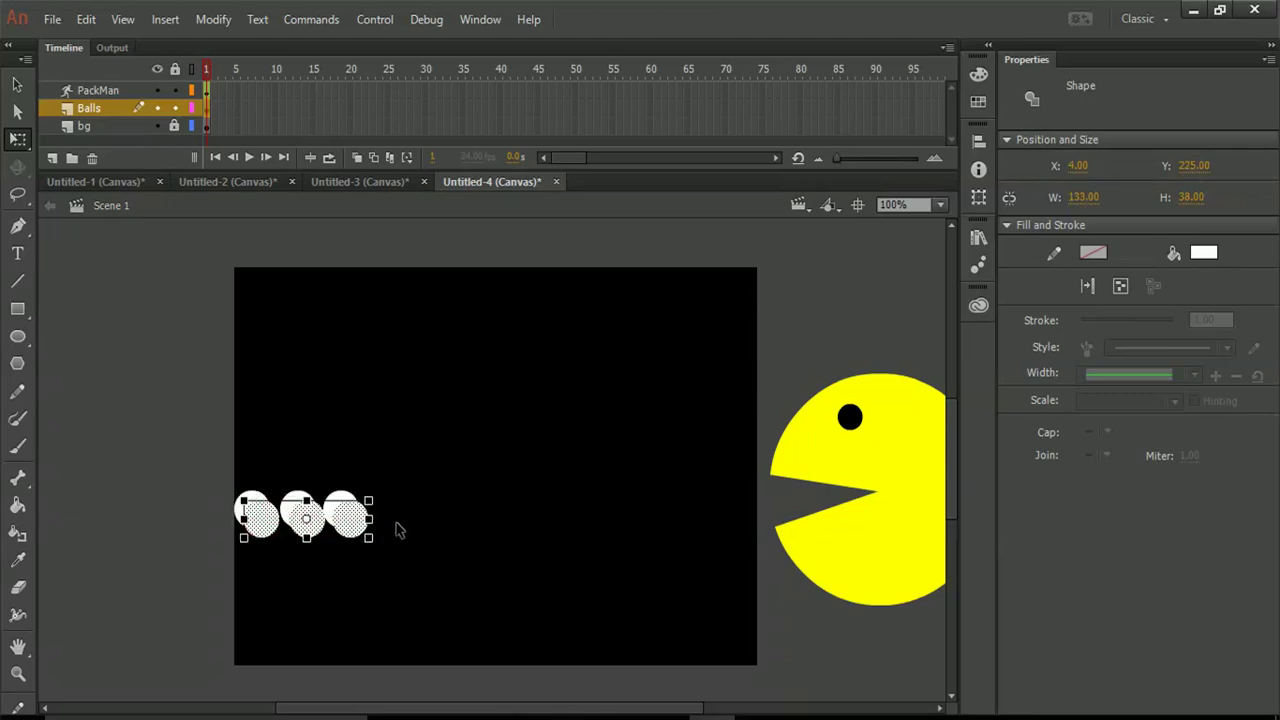
{"action": "left_click_drag", "start_coordinate": [348, 530], "coordinate": [474, 516]}
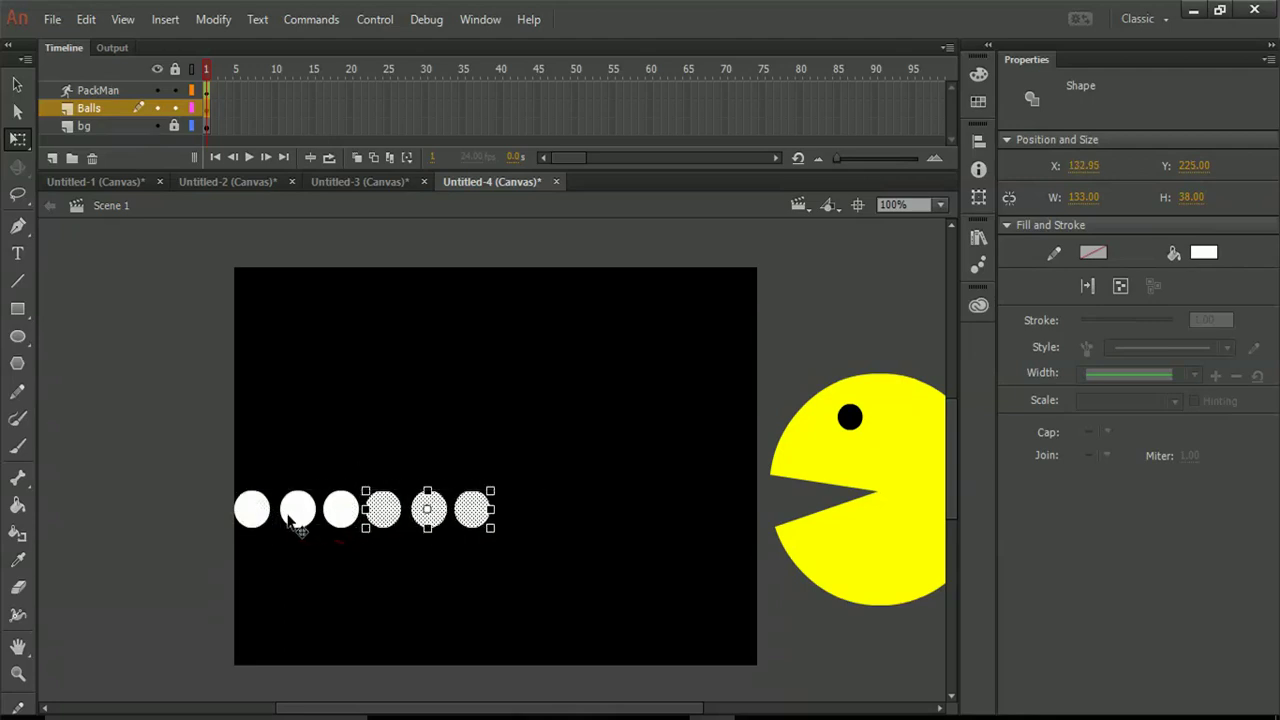
{"action": "left_click", "coordinate": [258, 515], "text": "shift"}
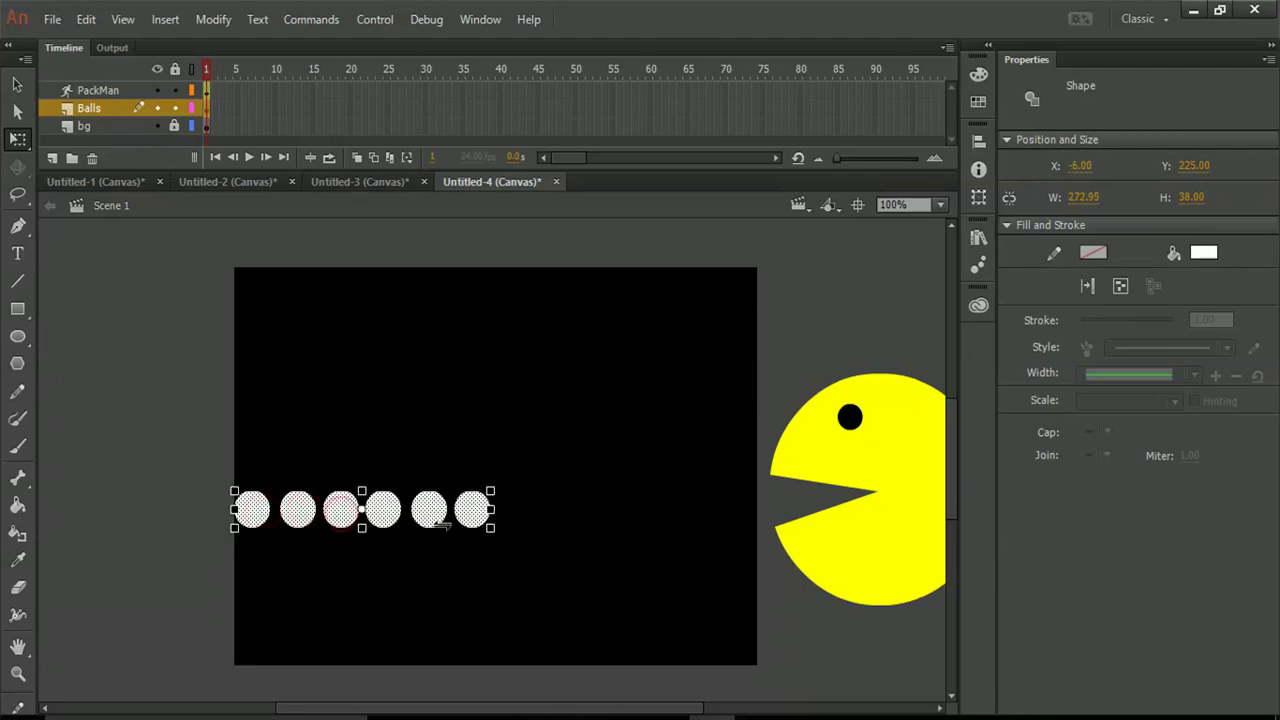
{"action": "key", "text": "ctrl+d"}
{"action": "left_click_drag", "start_coordinate": [483, 530], "coordinate": [757, 528]}
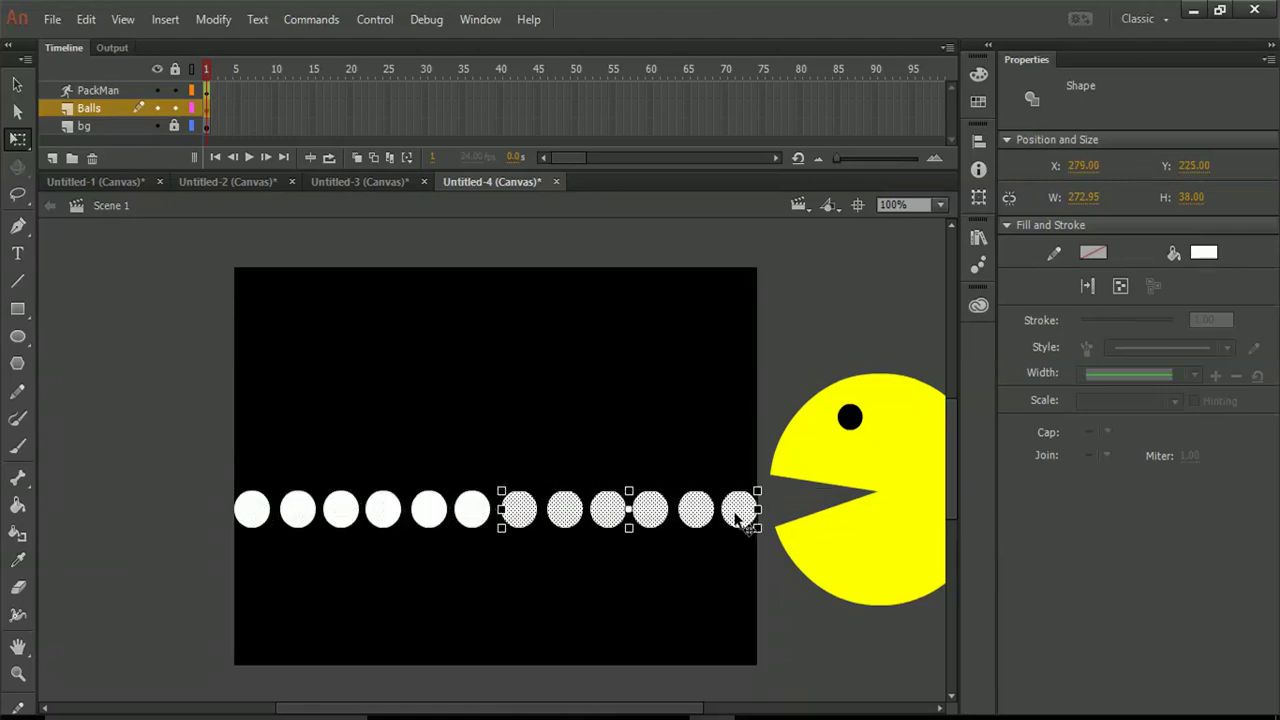
- Unlock the bg layer and extend the bg and Balls layers to frame 65
{"action": "left_click", "coordinate": [177, 126]}
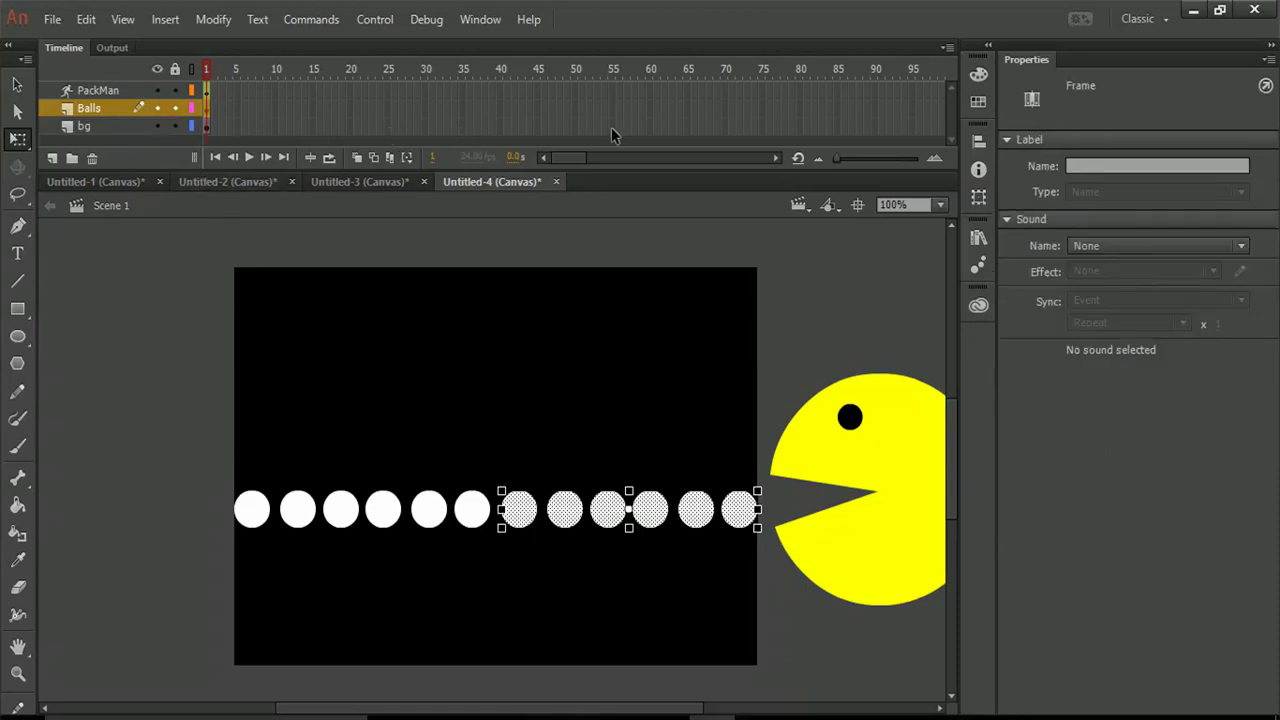
{"action": "right_click", "coordinate": [686, 126]}
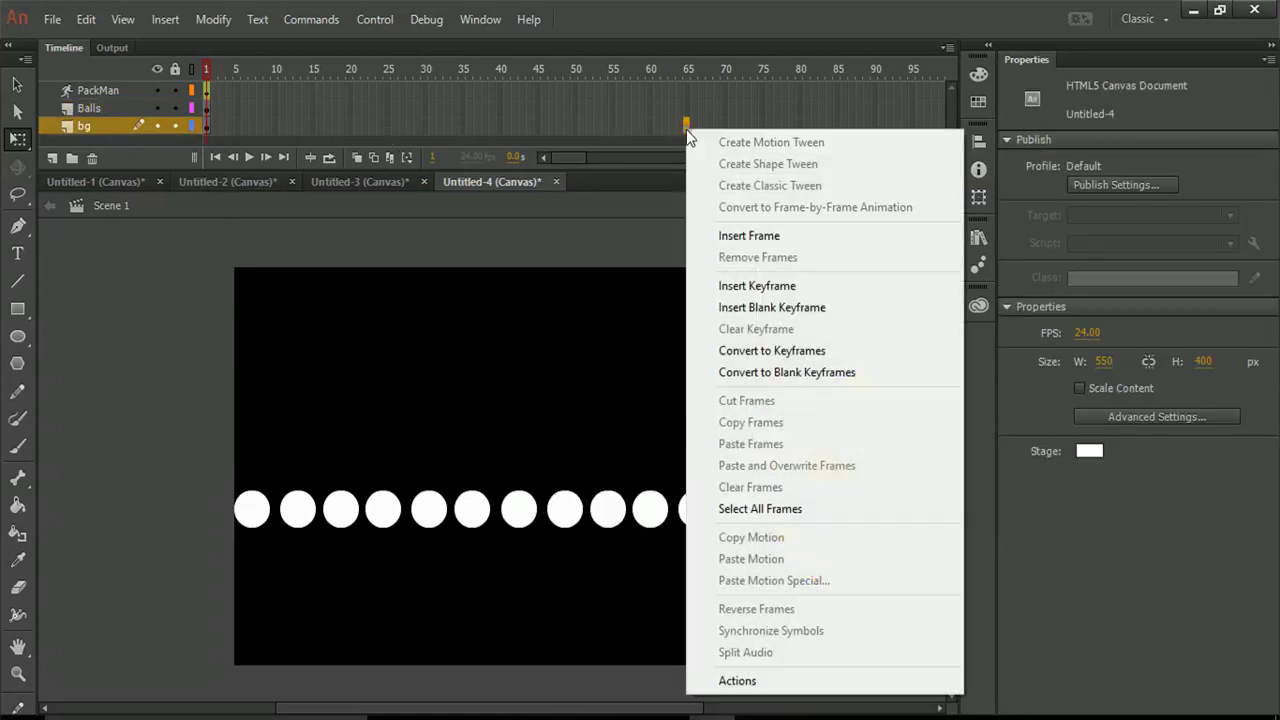
{"action": "left_click", "coordinate": [747, 233]}
{"action": "left_click", "coordinate": [206, 108]}
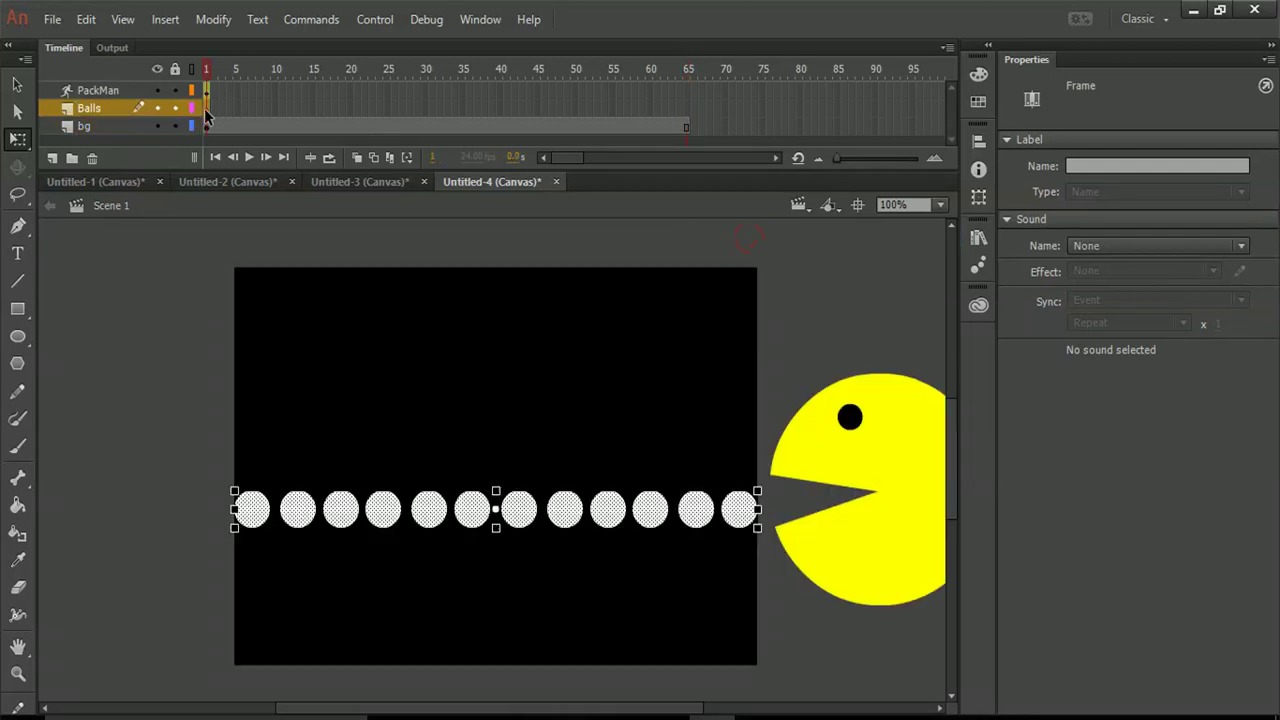
{"action": "right_click", "coordinate": [687, 108]}
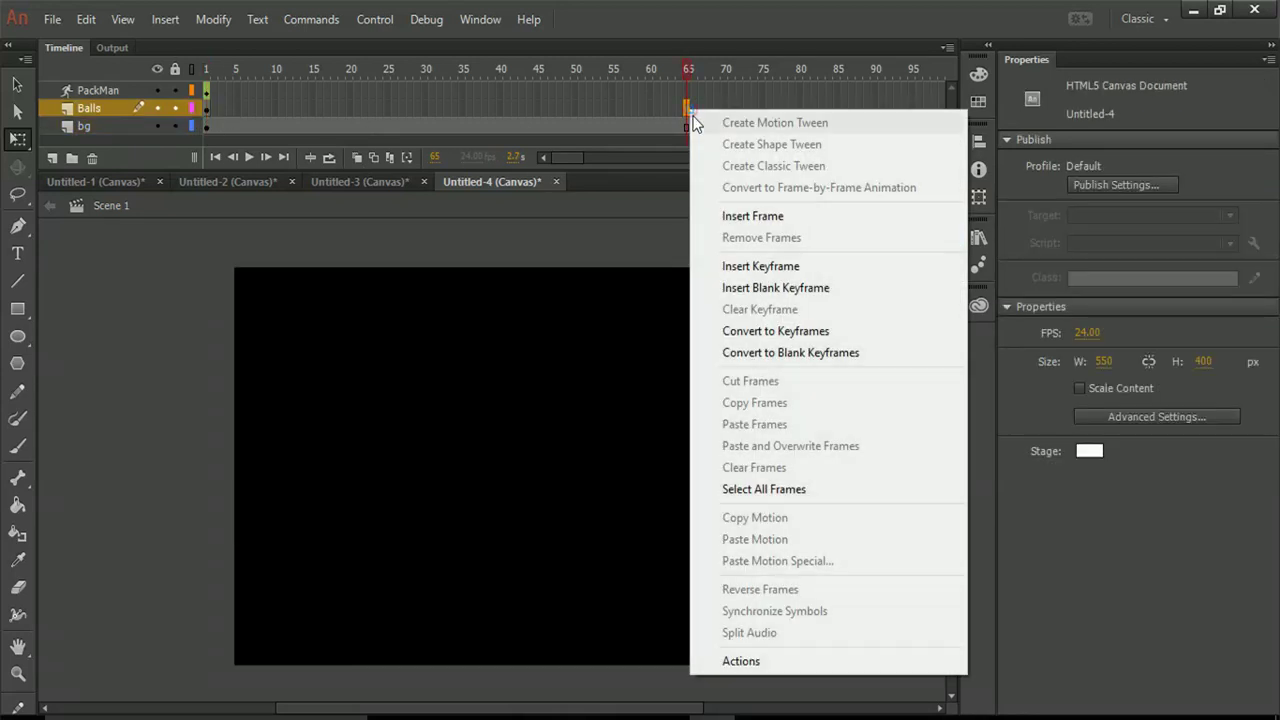
{"action": "left_click", "coordinate": [740, 212]}
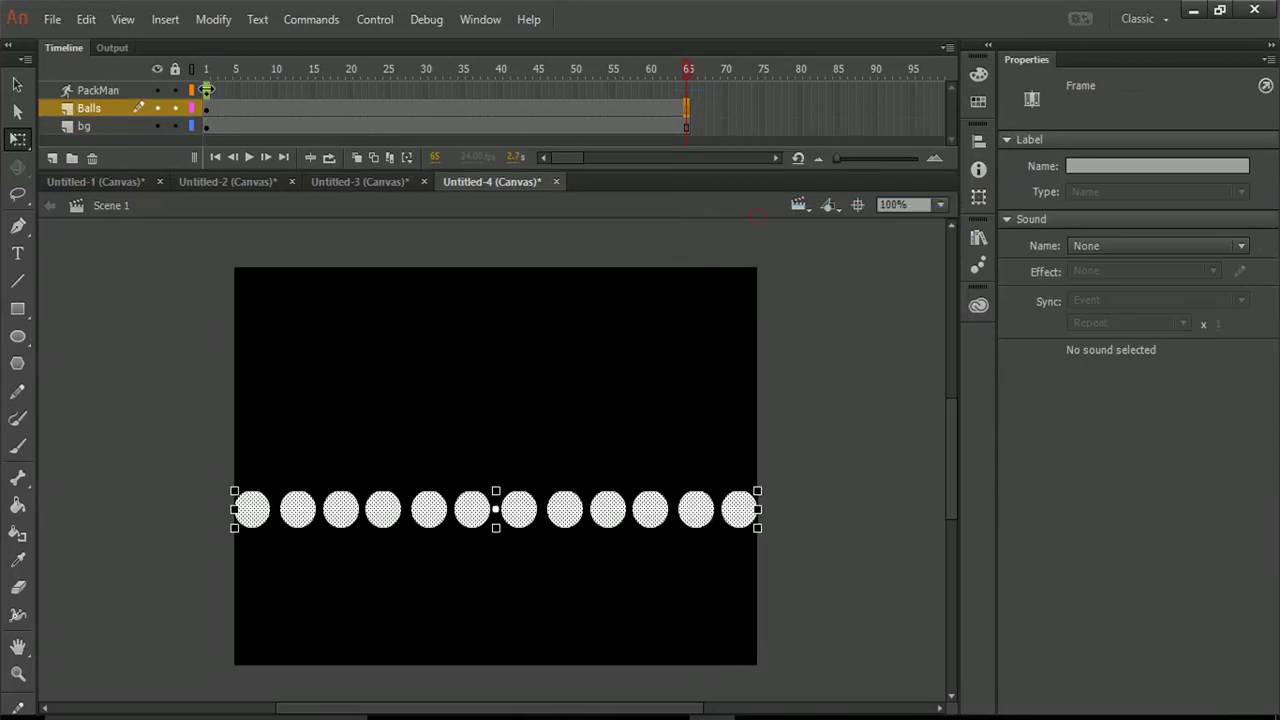
- Insert a pose at frame 65 of the PackMan layer and move Pac-Man off the stage's left side
{"action": "left_click", "coordinate": [206, 90]}
{"action": "right_click", "coordinate": [687, 90]}
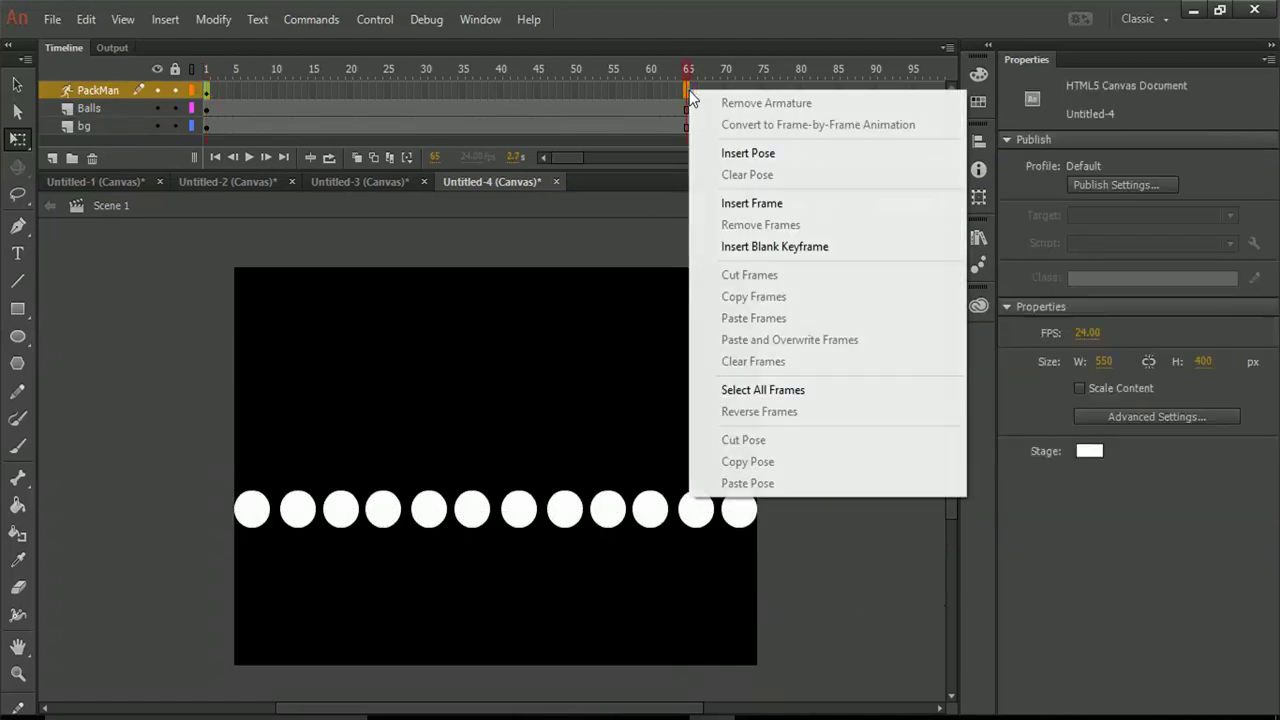
{"action": "left_click", "coordinate": [733, 153]}
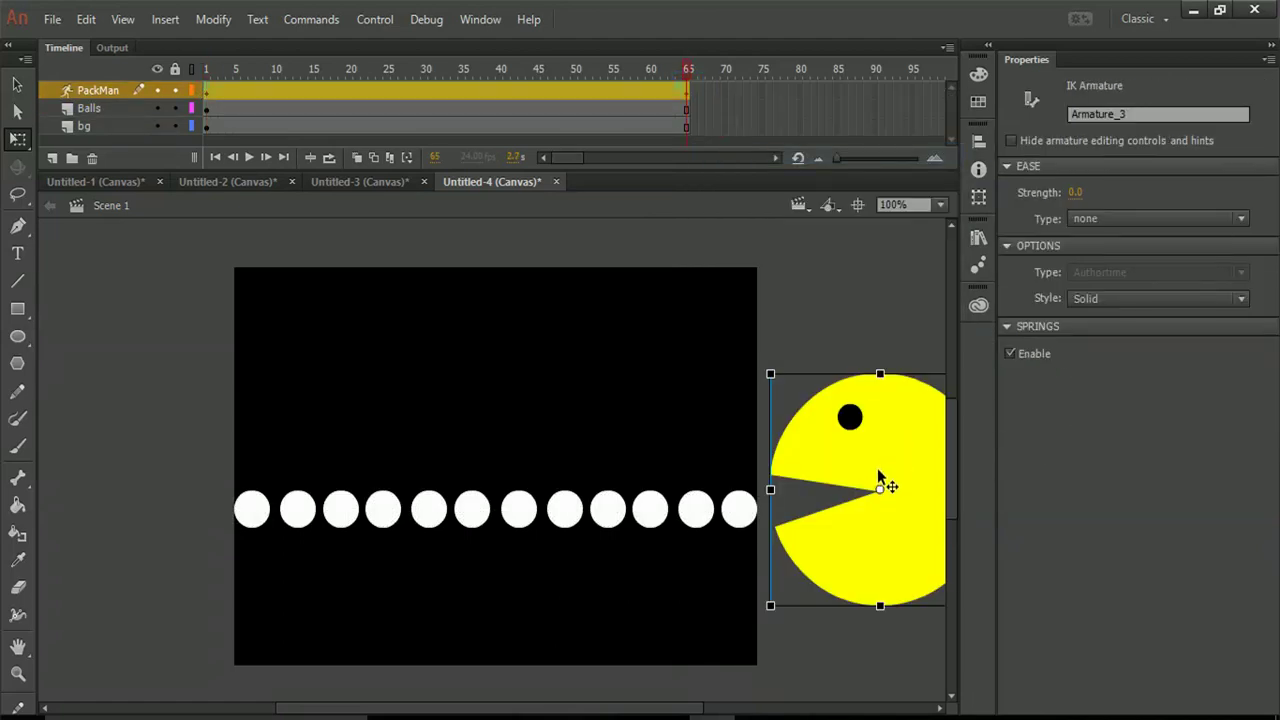
{"action": "left_click_drag", "start_coordinate": [880, 484], "coordinate": [107, 505]}
- Open Pac-Man's mouth wide at frame 1 by rotating the upper and lower jaw bones apart
{"action": "left_click_drag", "start_coordinate": [203, 70], "coordinate": [204, 140]}
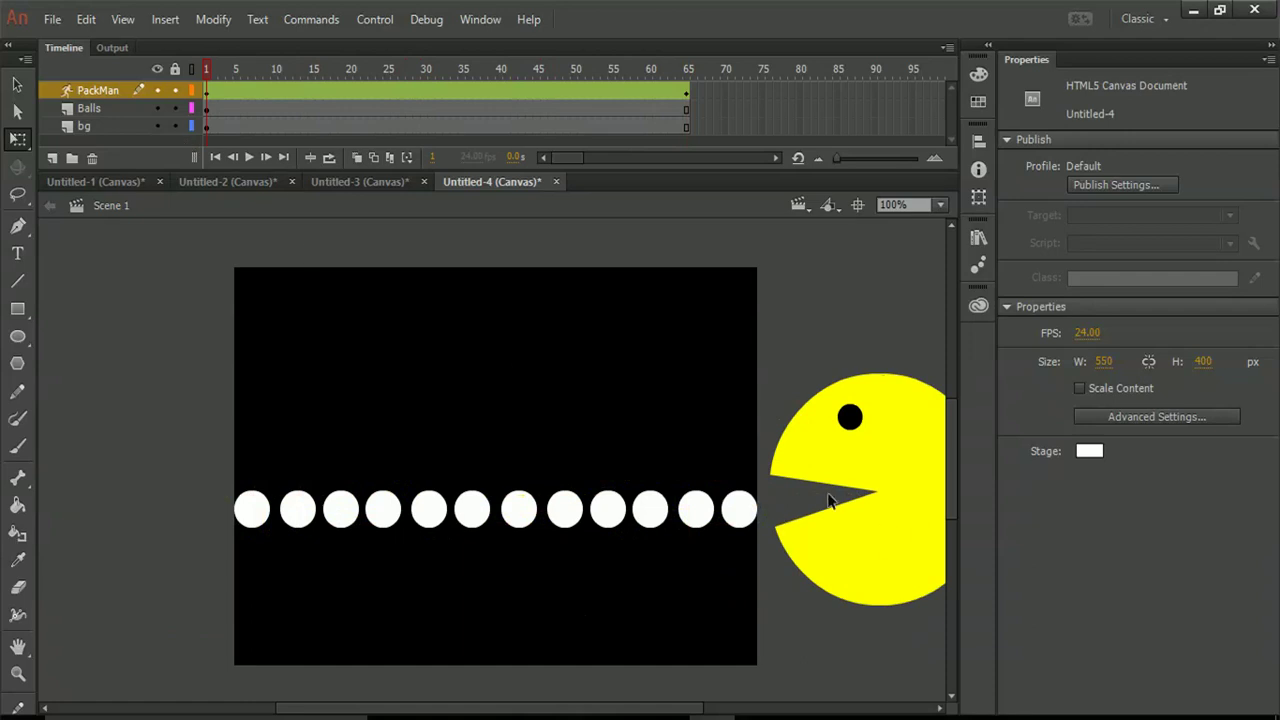
{"action": "left_click", "coordinate": [17, 85]}
{"action": "left_click", "coordinate": [788, 448]}
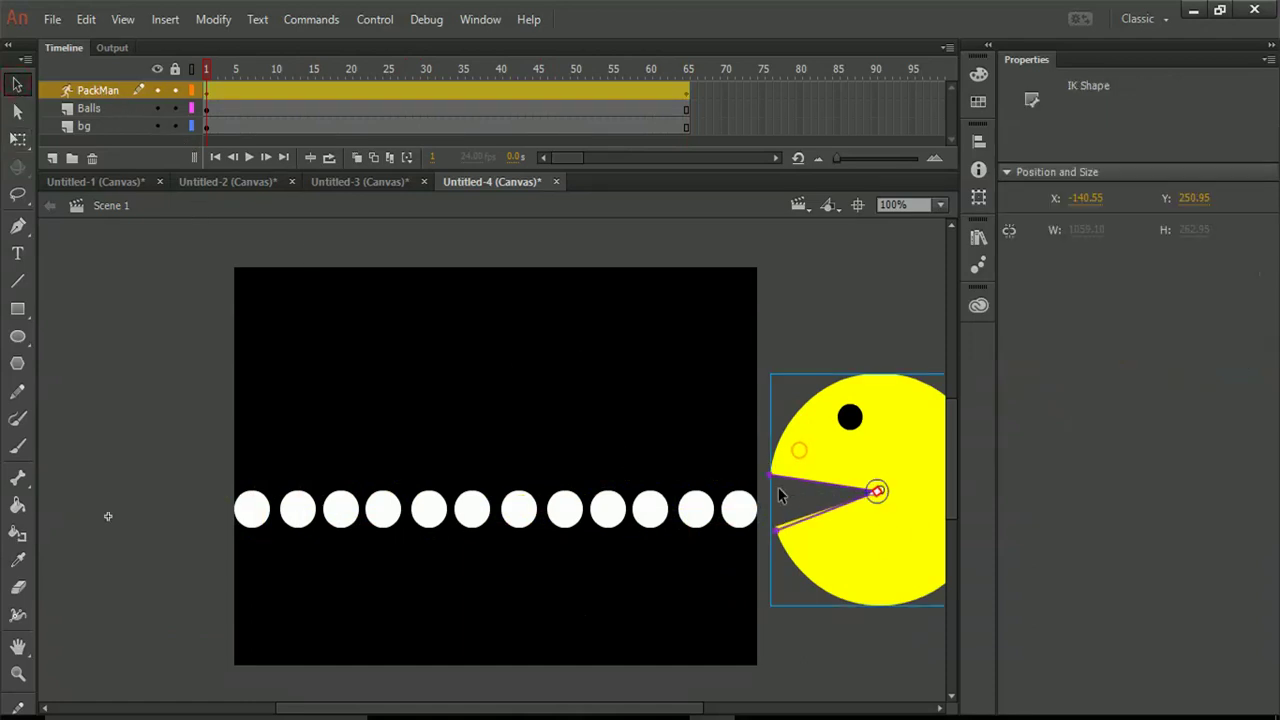
{"action": "left_click_drag", "start_coordinate": [777, 486], "coordinate": [781, 444]}
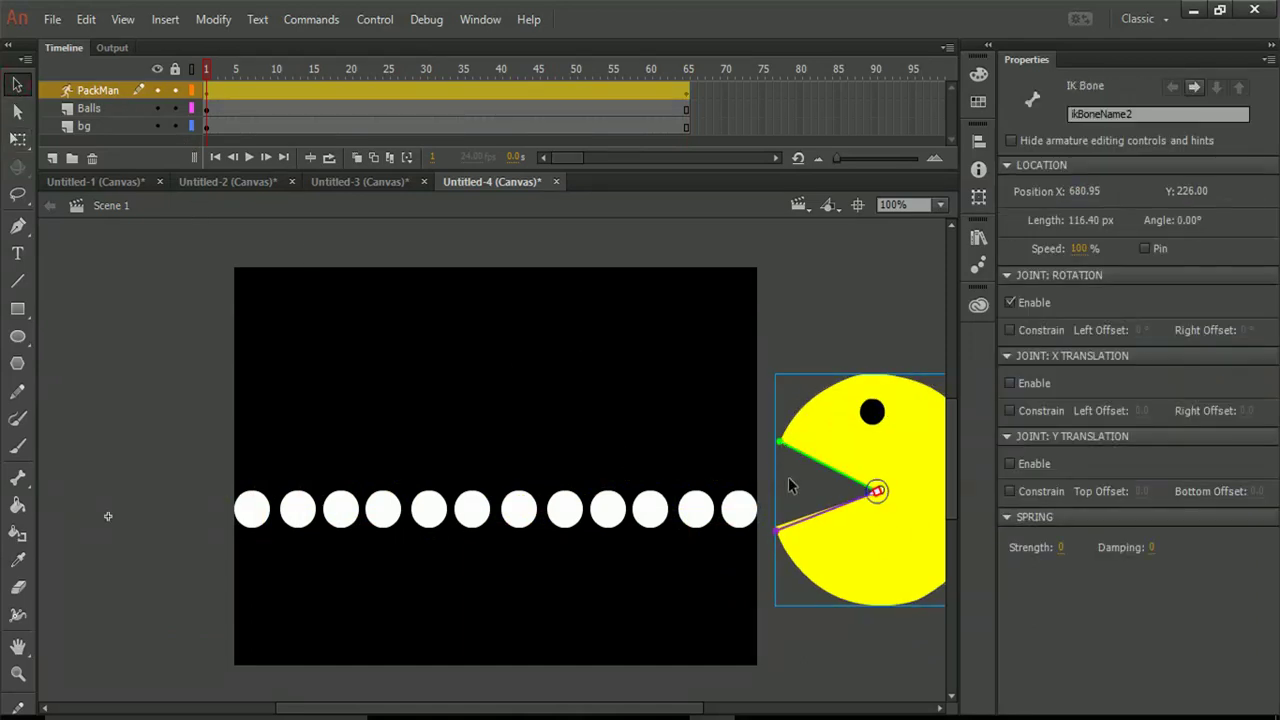
{"action": "left_click_drag", "start_coordinate": [787, 541], "coordinate": [797, 566]}
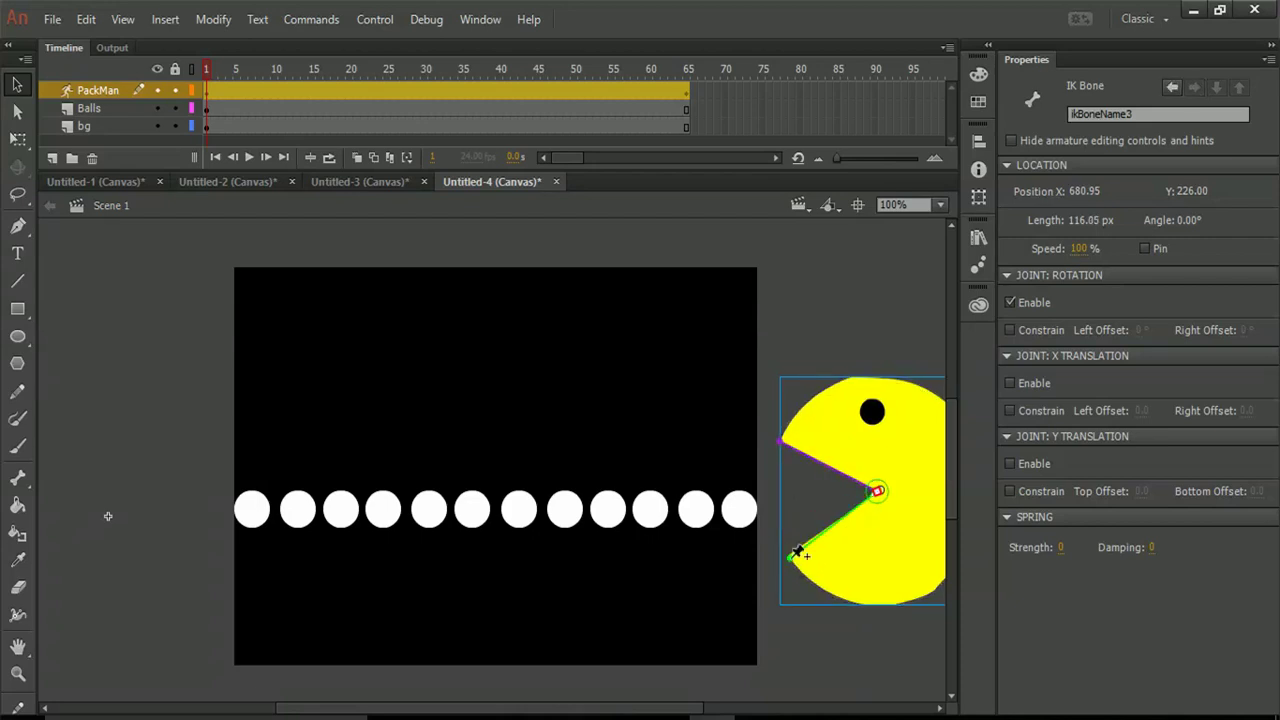
- Insert a PackMan pose at frame 5 and close the mouth by bringing both jaw bones together
{"action": "right_click", "coordinate": [237, 90]}
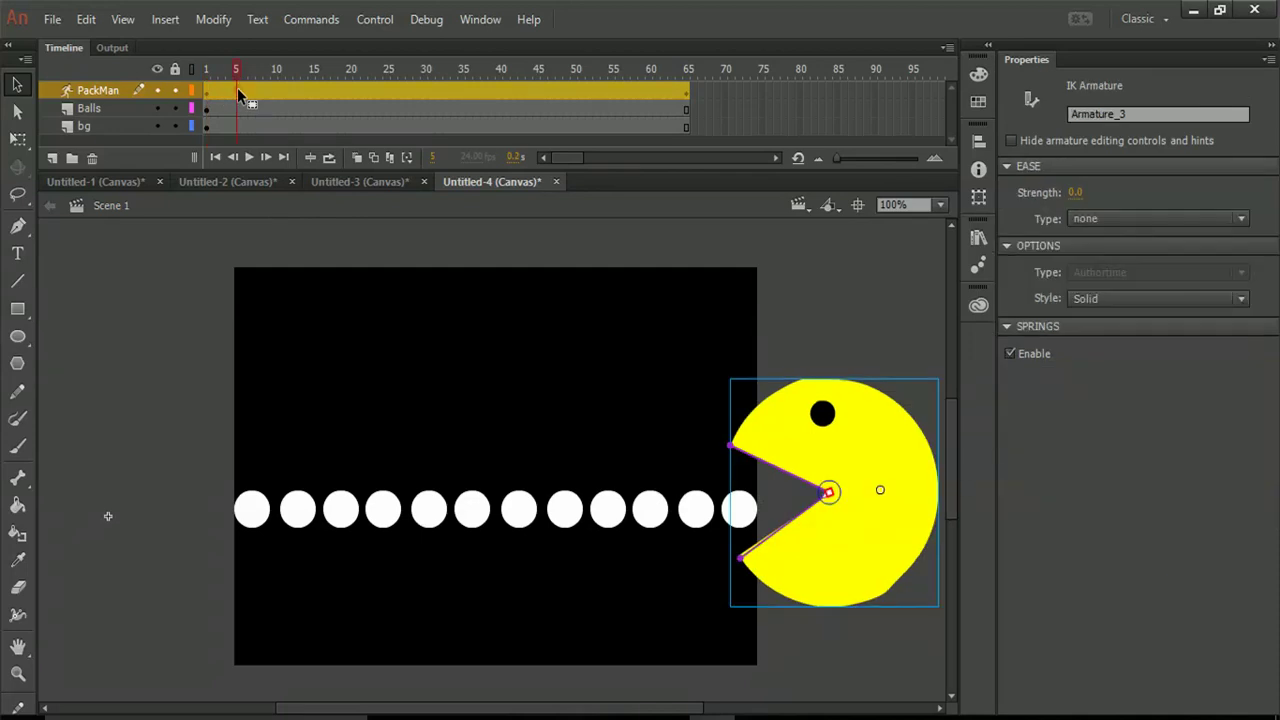
{"action": "left_click", "coordinate": [305, 153]}
{"action": "left_click_drag", "start_coordinate": [735, 452], "coordinate": [726, 489]}
{"action": "left_click_drag", "start_coordinate": [748, 567], "coordinate": [730, 503]}
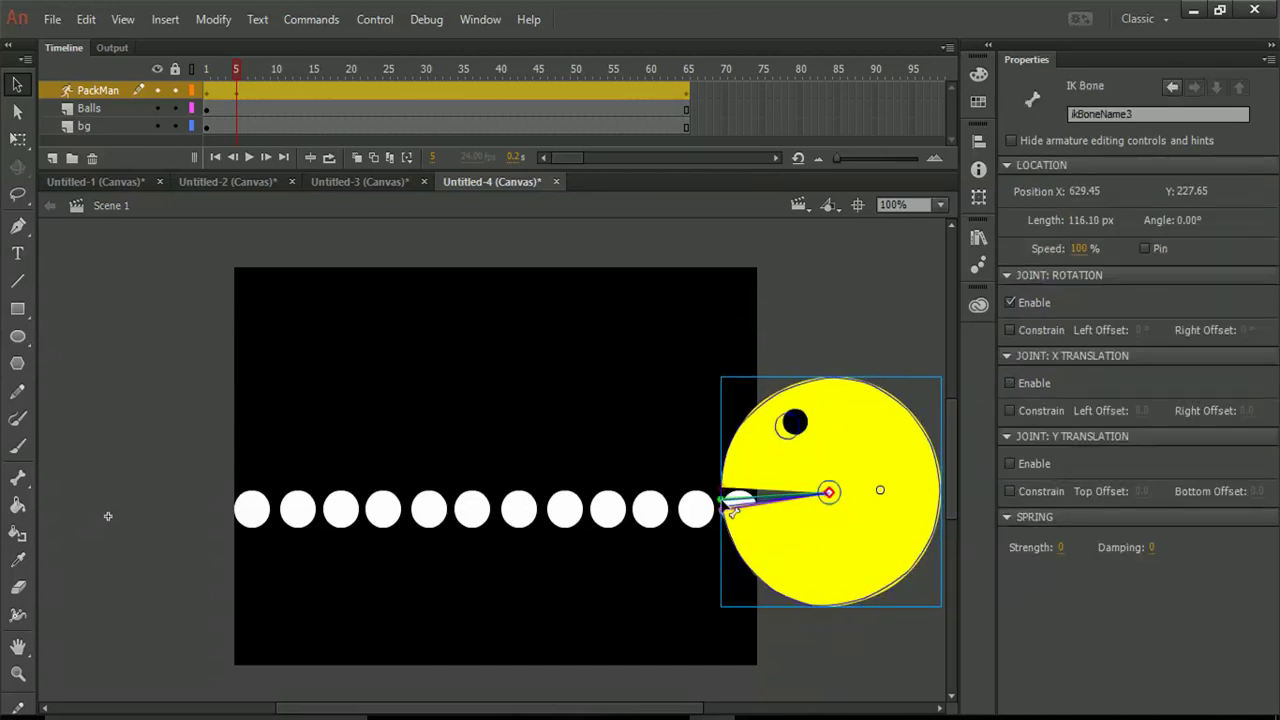
{"action": "left_click", "coordinate": [722, 490]}
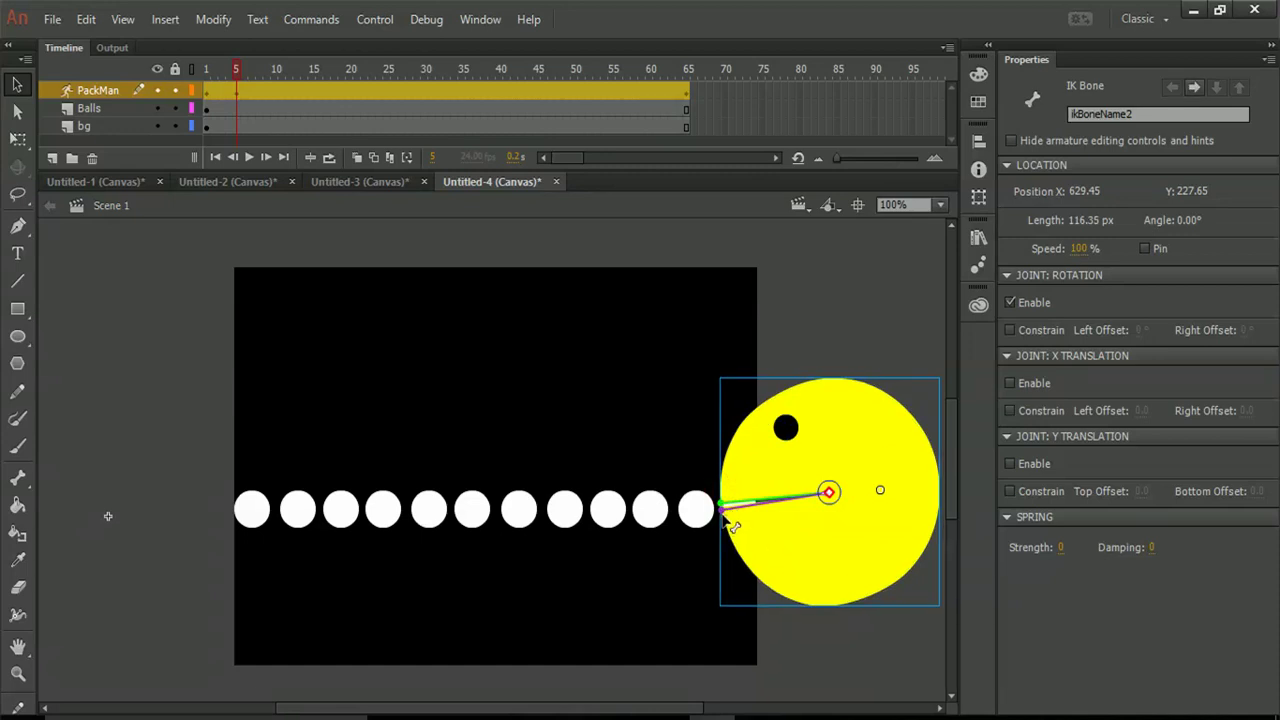
{"action": "left_click", "coordinate": [729, 503]}
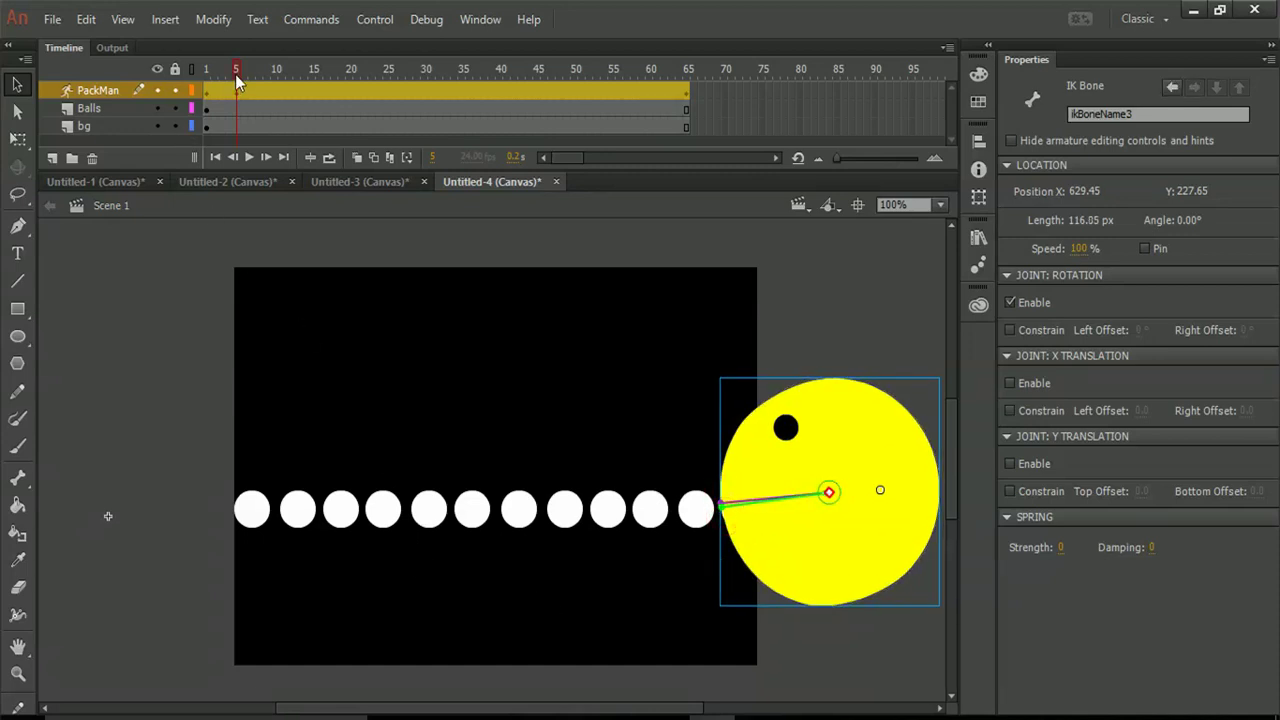
- Create a PackMan pose at frame 10 with the mouth wide open, rotating the two jaw bones apart
{"action": "left_click_drag", "start_coordinate": [235, 74], "coordinate": [264, 87]}
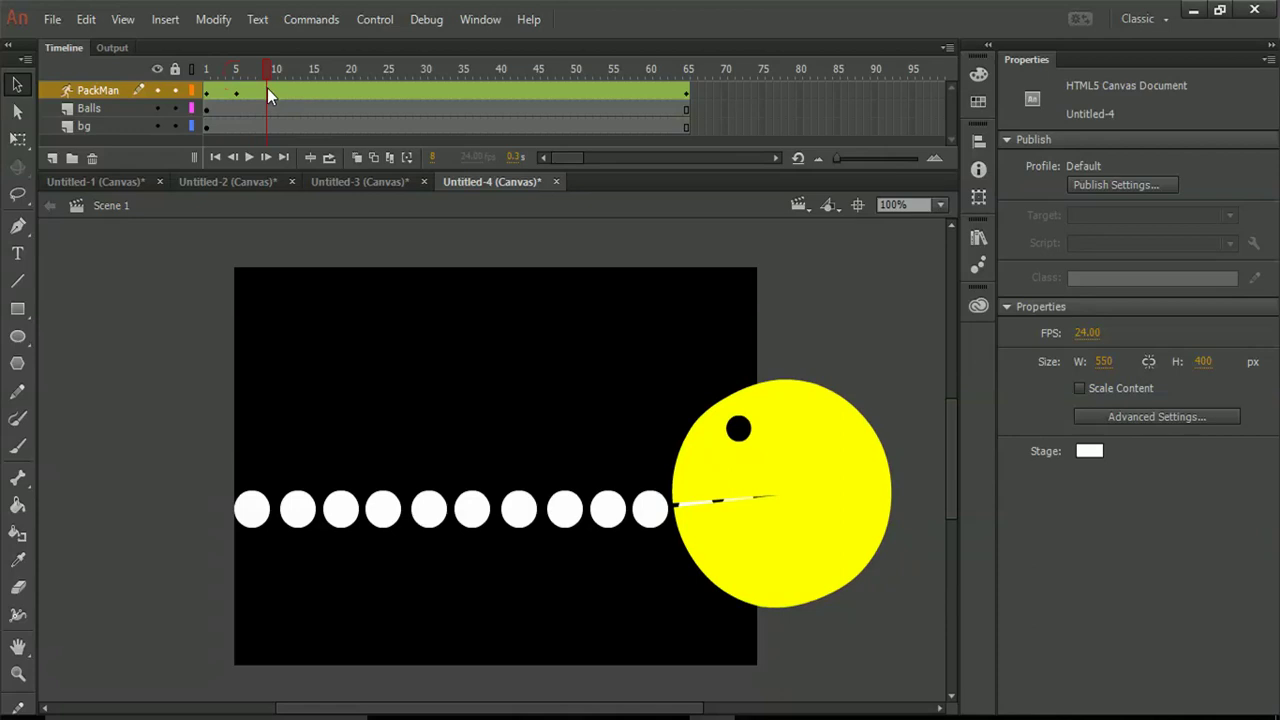
{"action": "left_click", "coordinate": [275, 92]}
{"action": "right_click", "coordinate": [275, 92]}
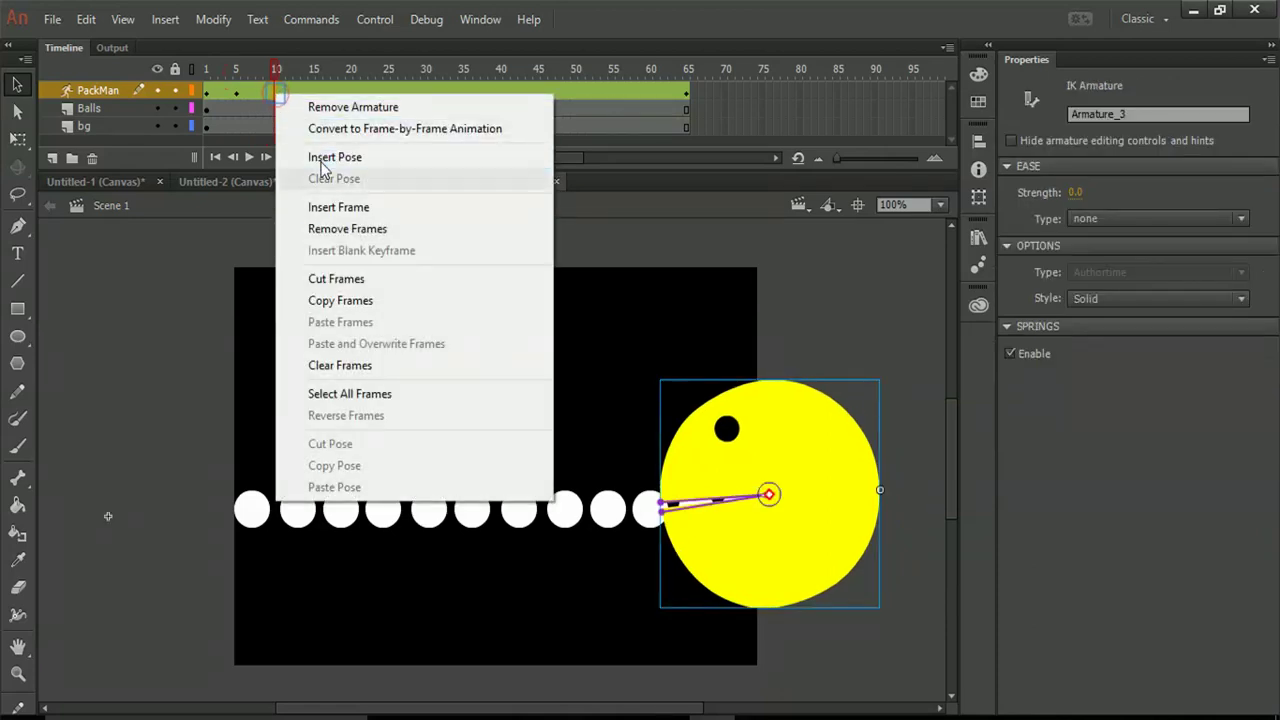
{"action": "left_click", "coordinate": [322, 163]}
{"action": "left_click_drag", "start_coordinate": [664, 509], "coordinate": [689, 578]}
{"action": "key", "text": "ctrl+z"}
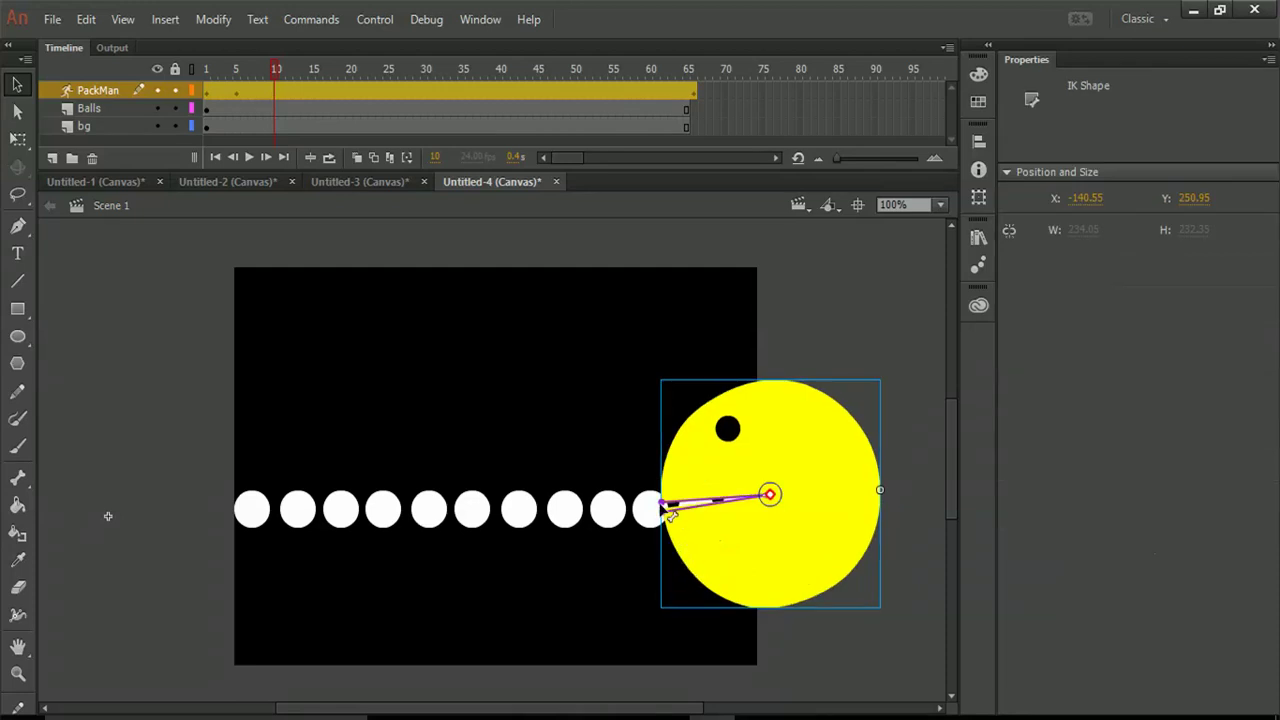
{"action": "left_click_drag", "start_coordinate": [670, 511], "coordinate": [686, 575]}
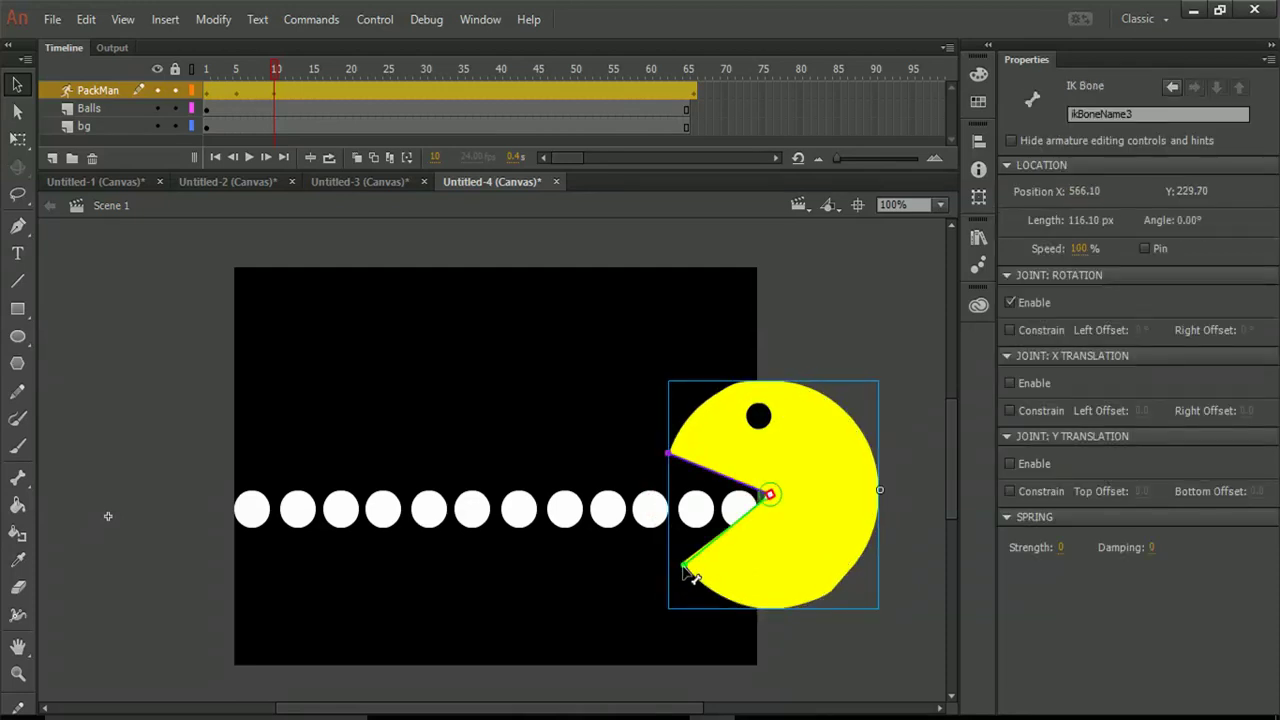
{"action": "left_click_drag", "start_coordinate": [668, 455], "coordinate": [671, 447]}
- Insert a PackMan pose at frame 15 and rotate both jaw bones together to close the mouth
{"action": "right_click", "coordinate": [314, 90]}
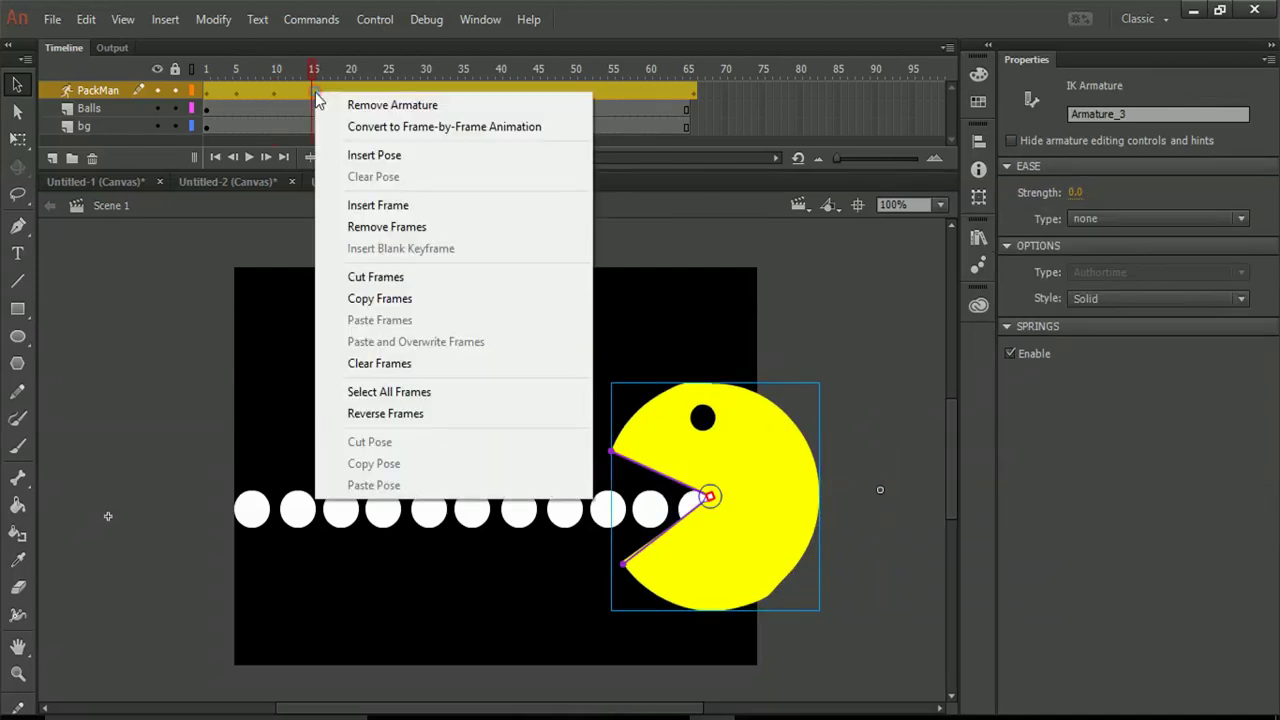
{"action": "left_click", "coordinate": [380, 160]}
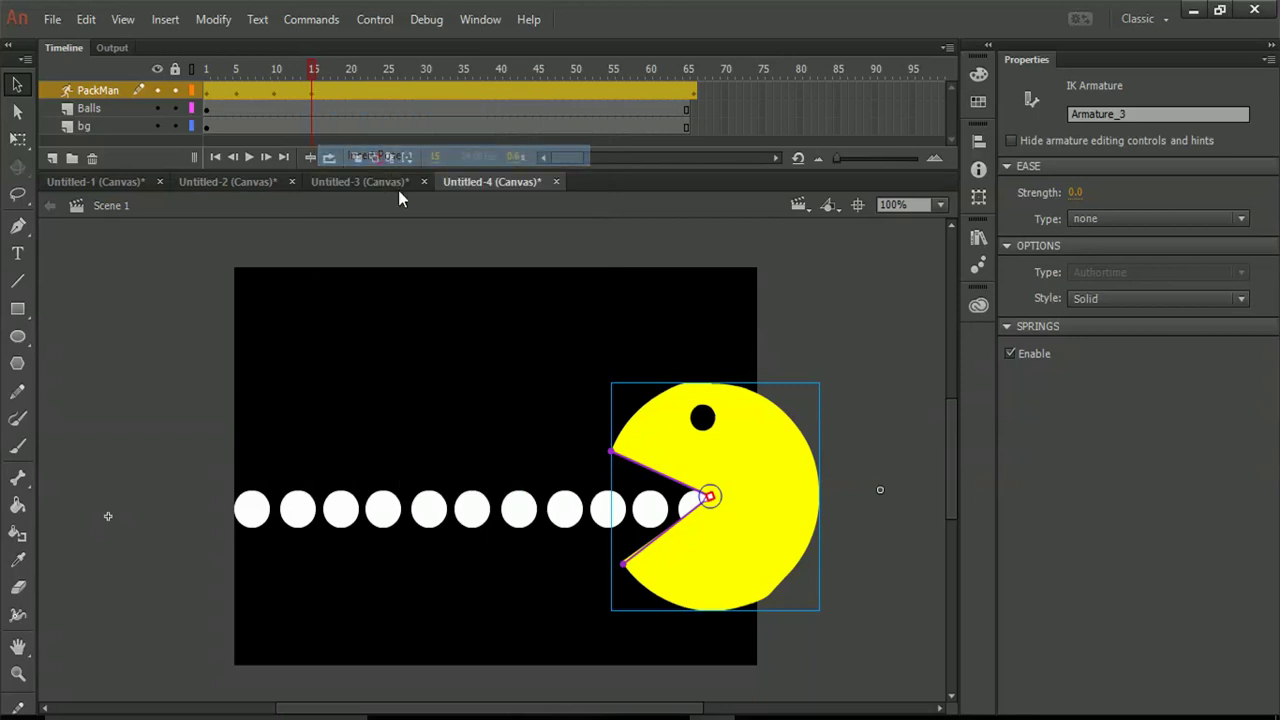
{"action": "left_click_drag", "start_coordinate": [632, 575], "coordinate": [623, 523]}
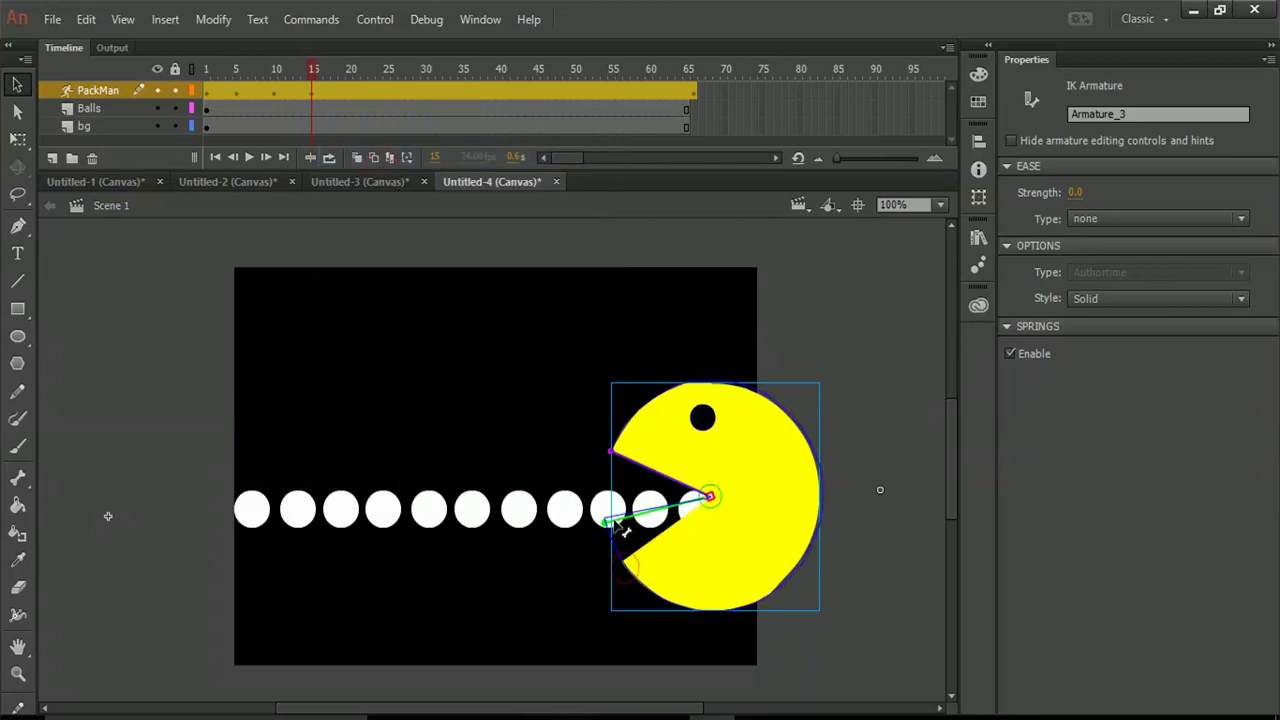
{"action": "left_click_drag", "start_coordinate": [612, 452], "coordinate": [607, 502]}
{"action": "left_click", "coordinate": [616, 528]}
- Insert a PackMan pose at frame 20 and rotate the jaw bones apart to open the mouth
{"action": "left_click", "coordinate": [352, 95]}
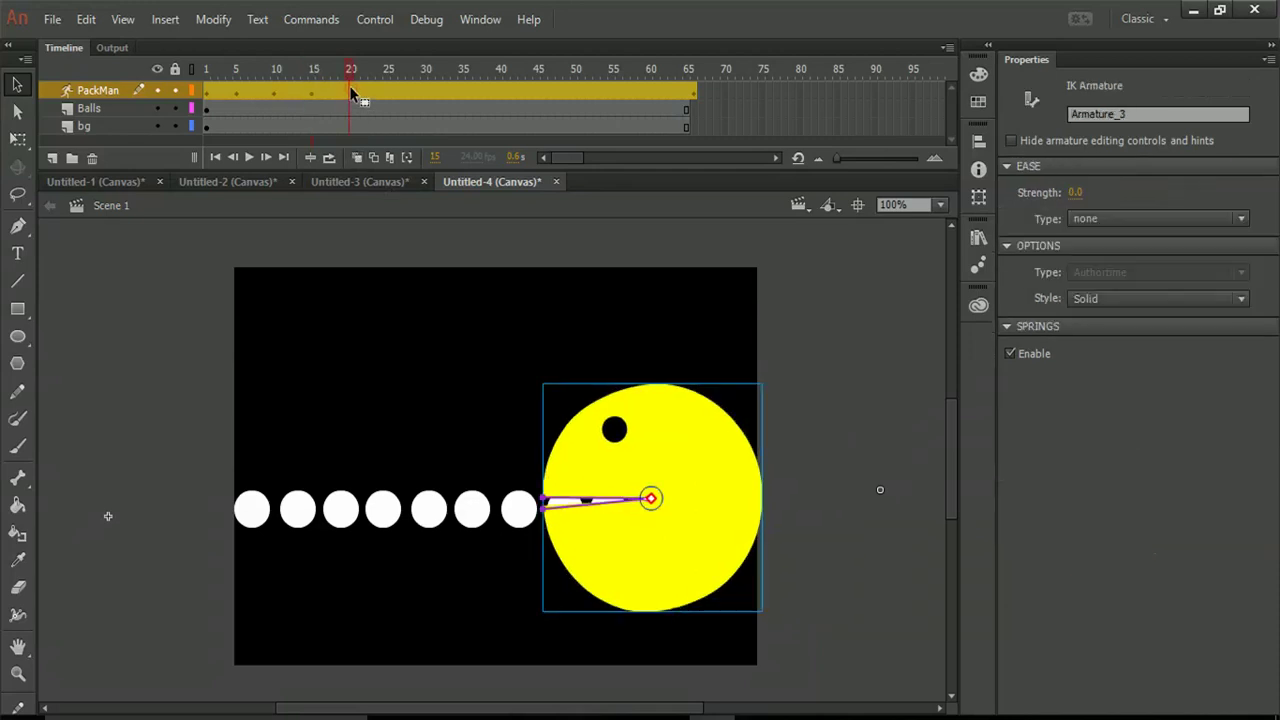
{"action": "right_click", "coordinate": [351, 91]}
{"action": "left_click", "coordinate": [400, 152]}
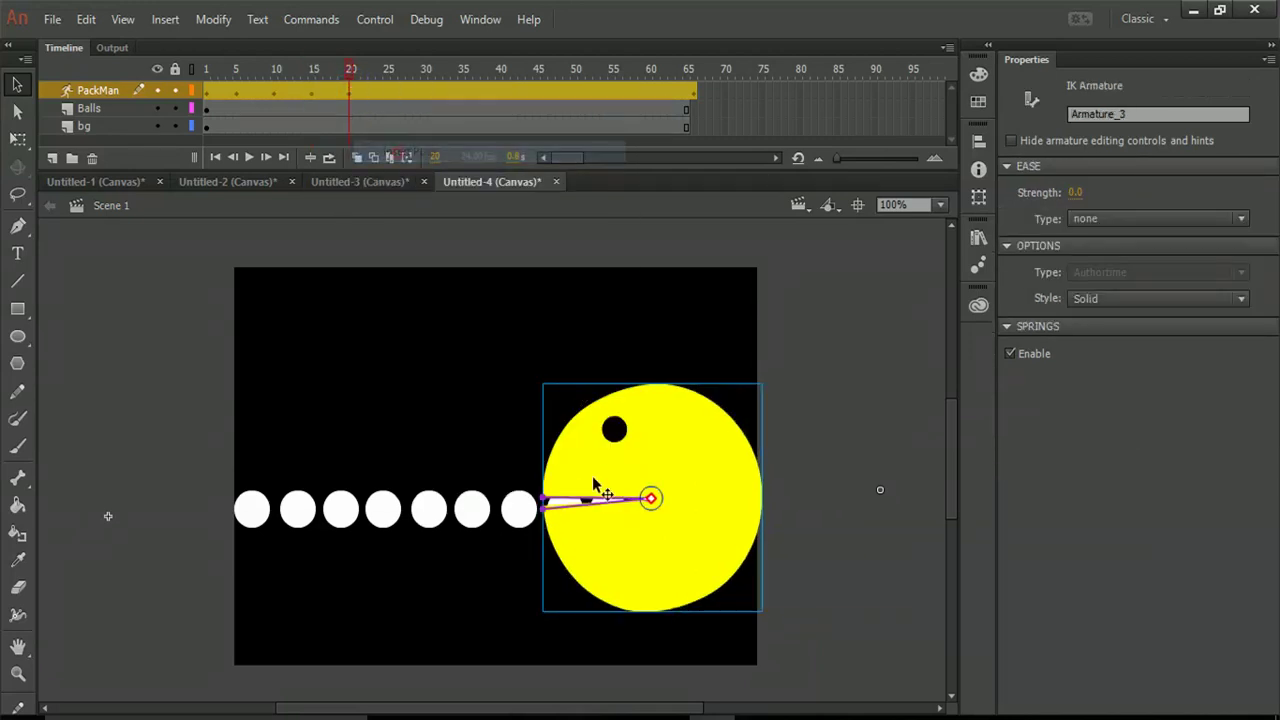
{"action": "left_click_drag", "start_coordinate": [553, 505], "coordinate": [560, 437]}
{"action": "left_click_drag", "start_coordinate": [556, 521], "coordinate": [563, 567]}
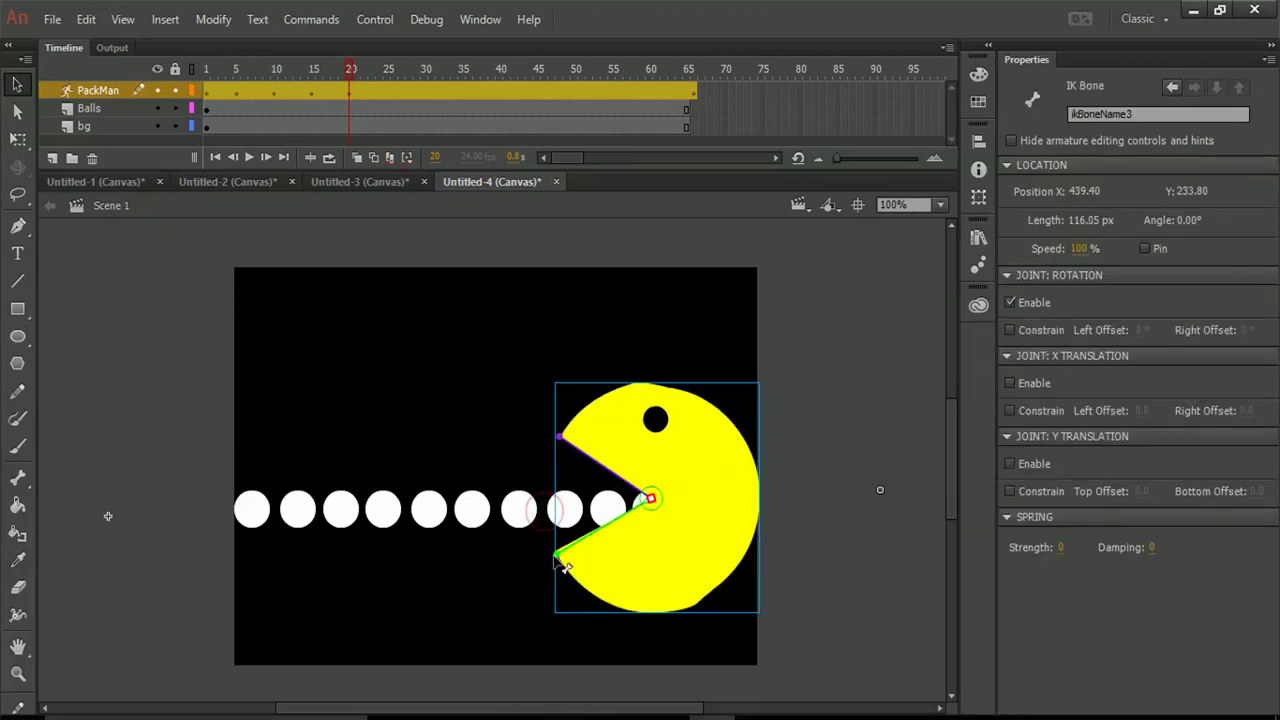
- Insert a PackMan pose at frame 25 and close the mouth with the two jaw bones
{"action": "left_click", "coordinate": [387, 91]}
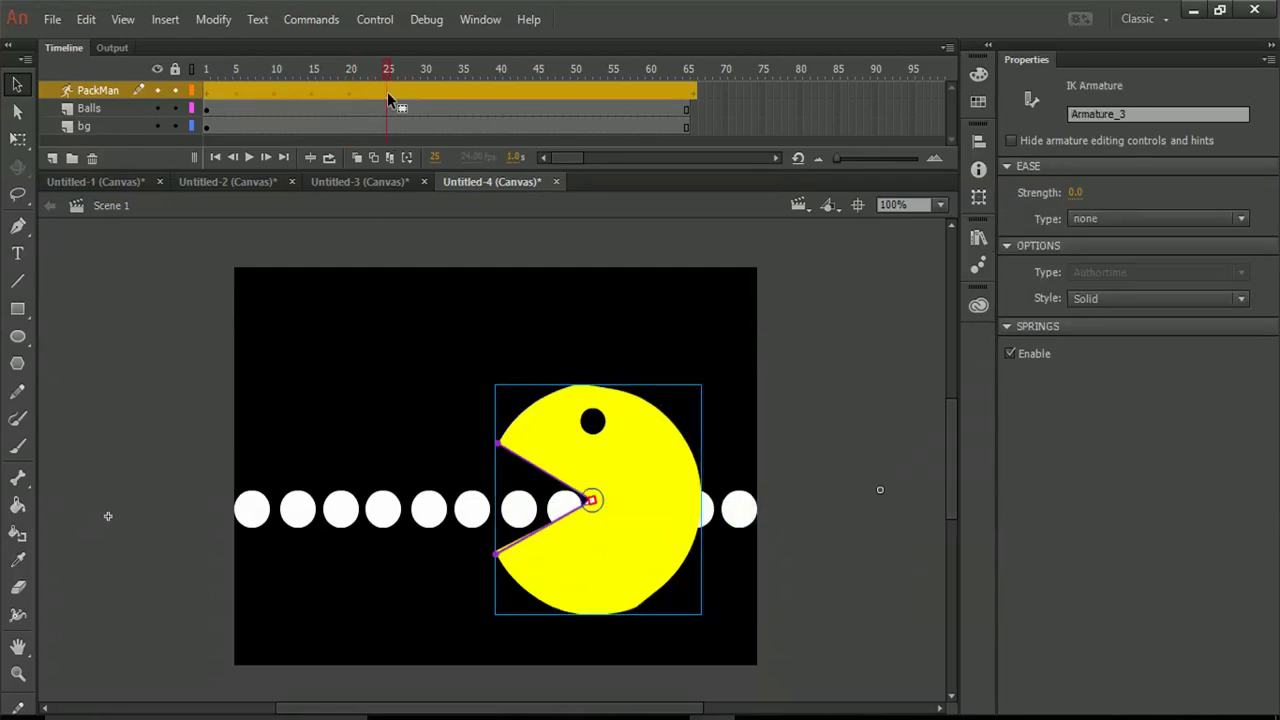
{"action": "right_click", "coordinate": [387, 91]}
{"action": "left_click", "coordinate": [432, 156]}
{"action": "left_click_drag", "start_coordinate": [507, 569], "coordinate": [488, 514]}
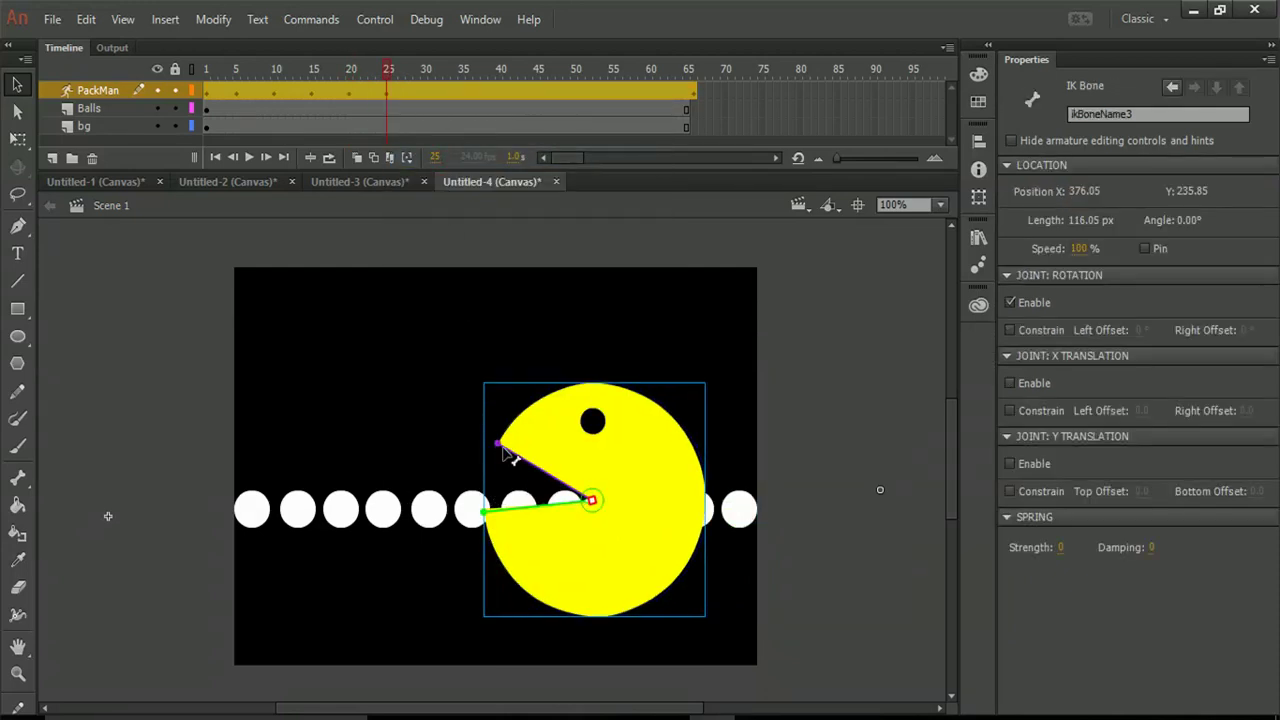
{"action": "left_click_drag", "start_coordinate": [505, 451], "coordinate": [488, 506]}
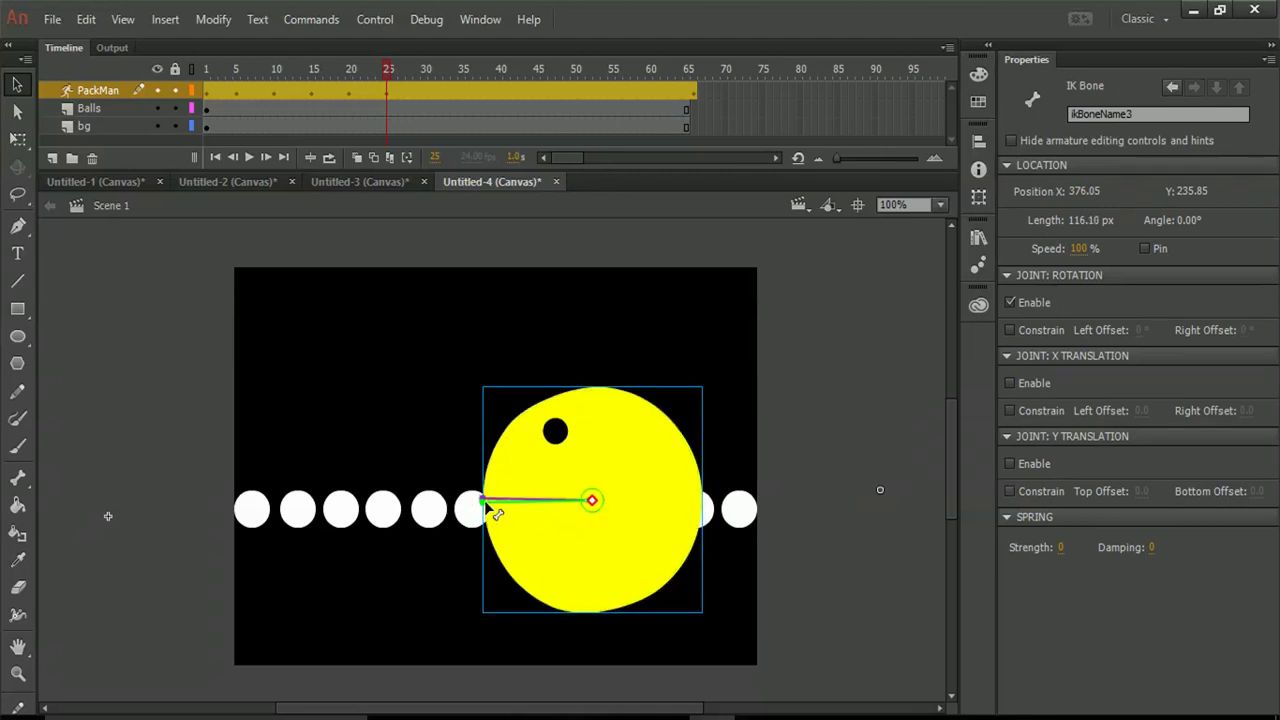
- Insert a PackMan pose at frame 30 and open the mouth by rotating the jaw bones up and down
{"action": "right_click", "coordinate": [424, 90]}
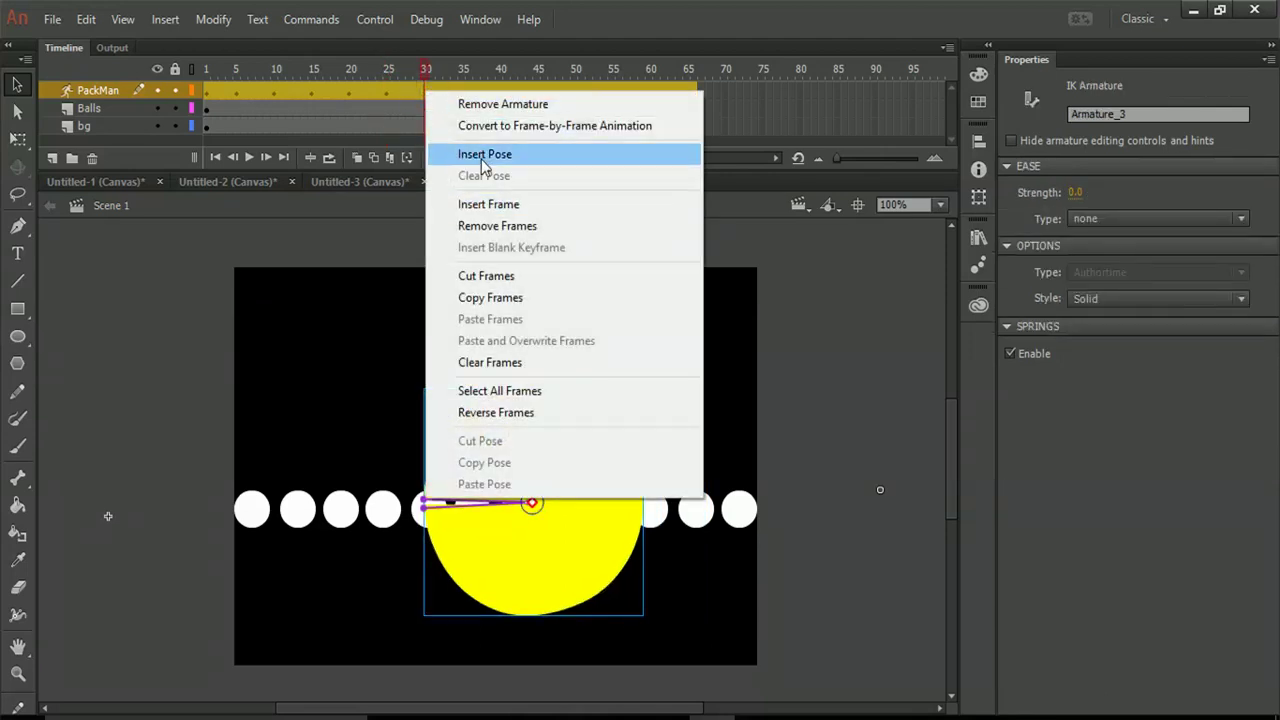
{"action": "left_click", "coordinate": [484, 155]}
{"action": "left_click_drag", "start_coordinate": [437, 508], "coordinate": [440, 441]}
{"action": "left_click_drag", "start_coordinate": [425, 508], "coordinate": [441, 565]}
{"action": "left_click", "coordinate": [449, 453]}
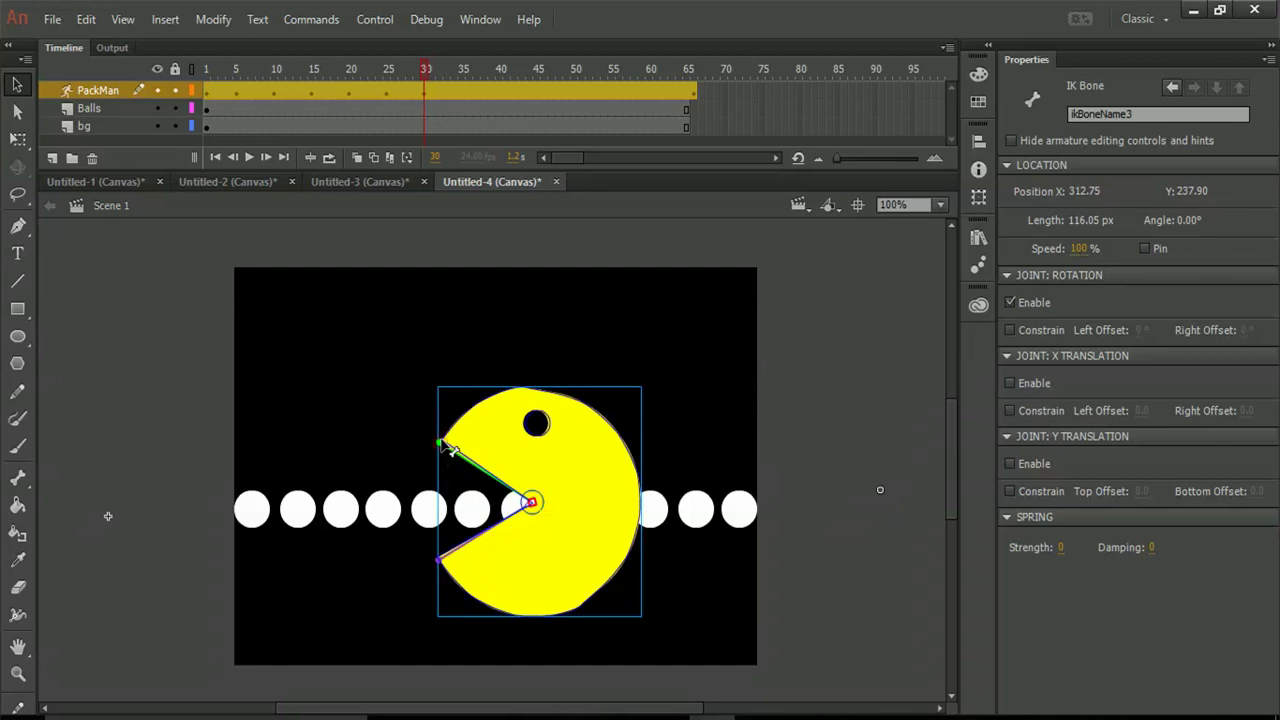
- Insert a PackMan pose at frame 35 and close the mouth by rotating both jaw bones inward
{"action": "right_click", "coordinate": [461, 92]}
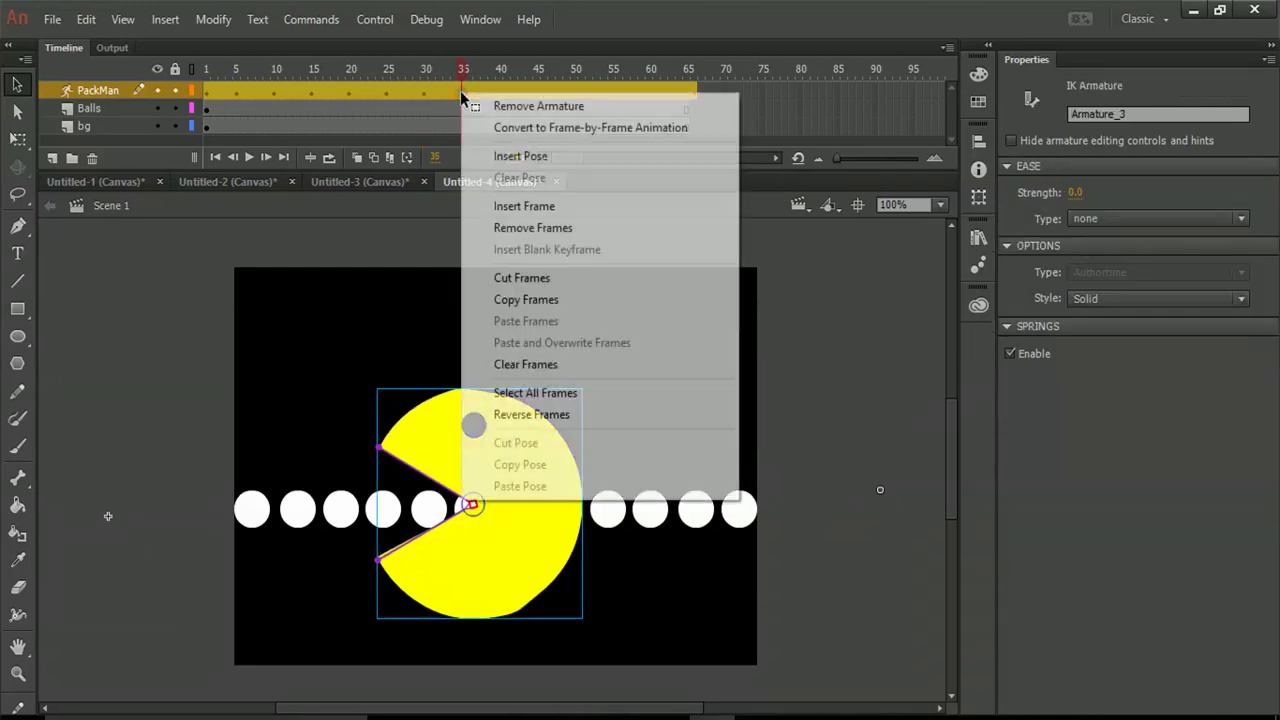
{"action": "left_click", "coordinate": [519, 212]}
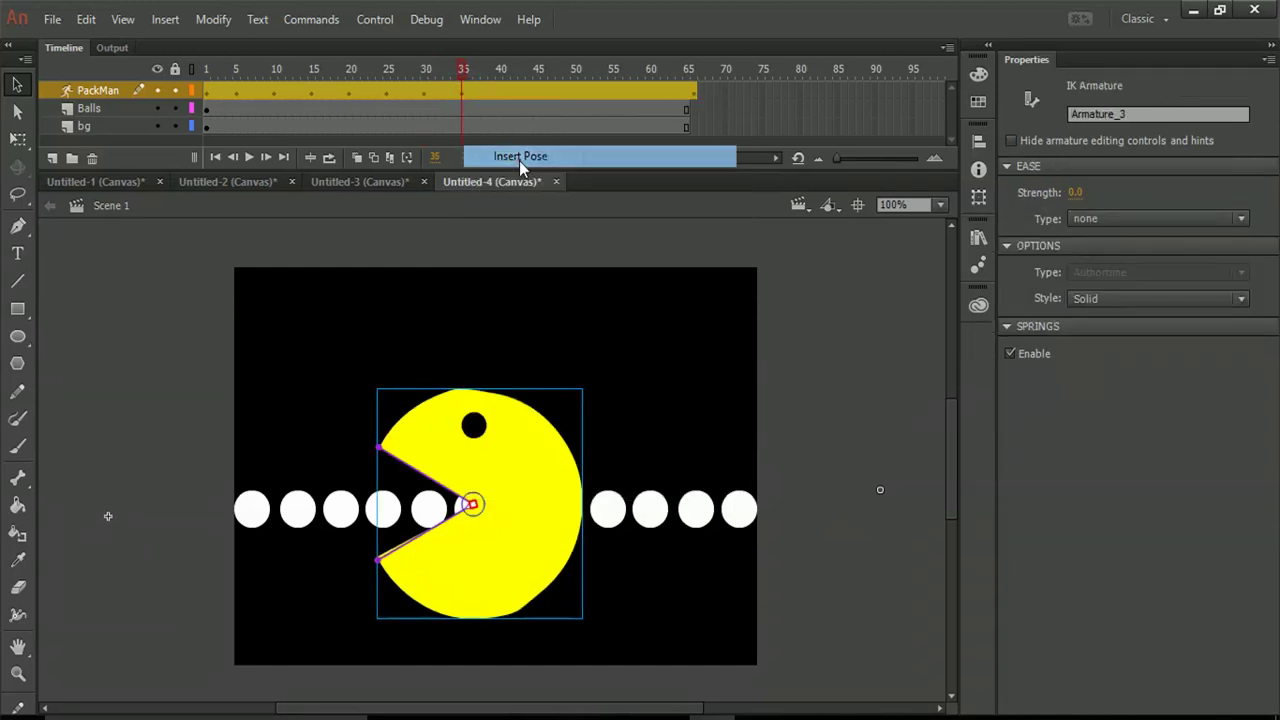
{"action": "left_click_drag", "start_coordinate": [400, 458], "coordinate": [385, 512]}
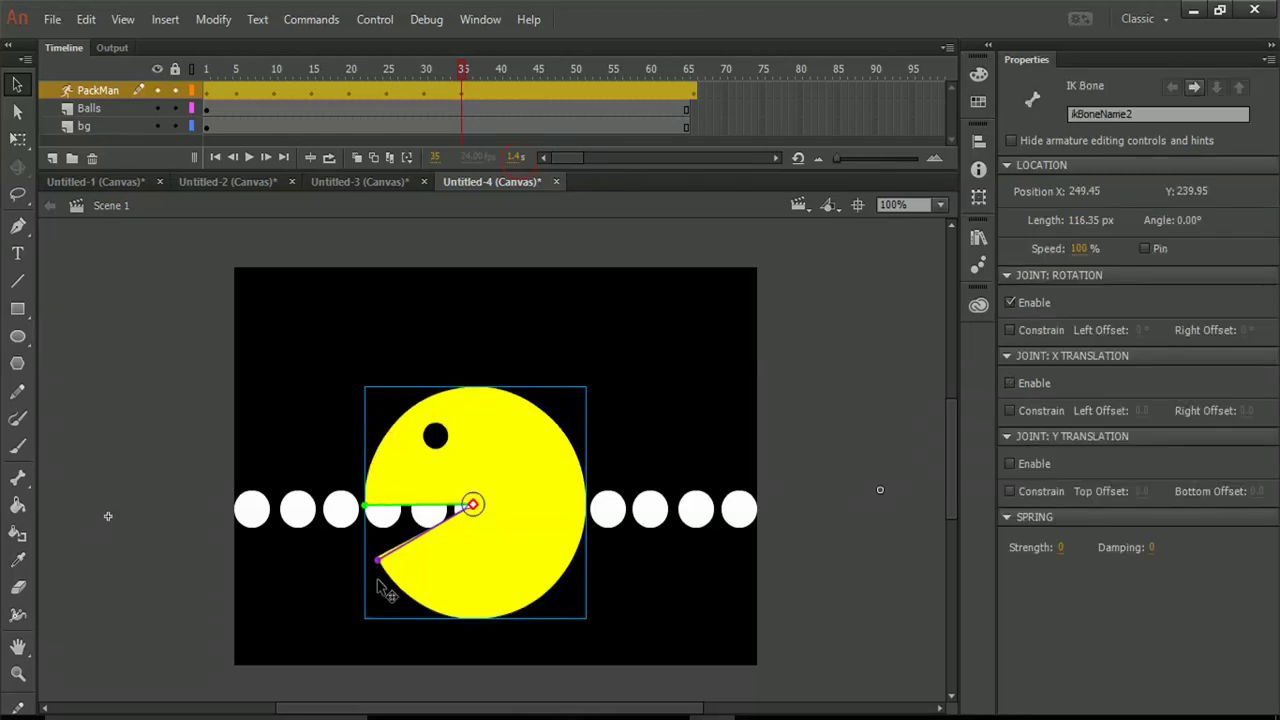
{"action": "left_click_drag", "start_coordinate": [386, 572], "coordinate": [374, 516]}
- Insert a PackMan pose at frame 41 and open the mouth, adjusting both jaw bones to a similar angle
{"action": "right_click", "coordinate": [503, 90]}
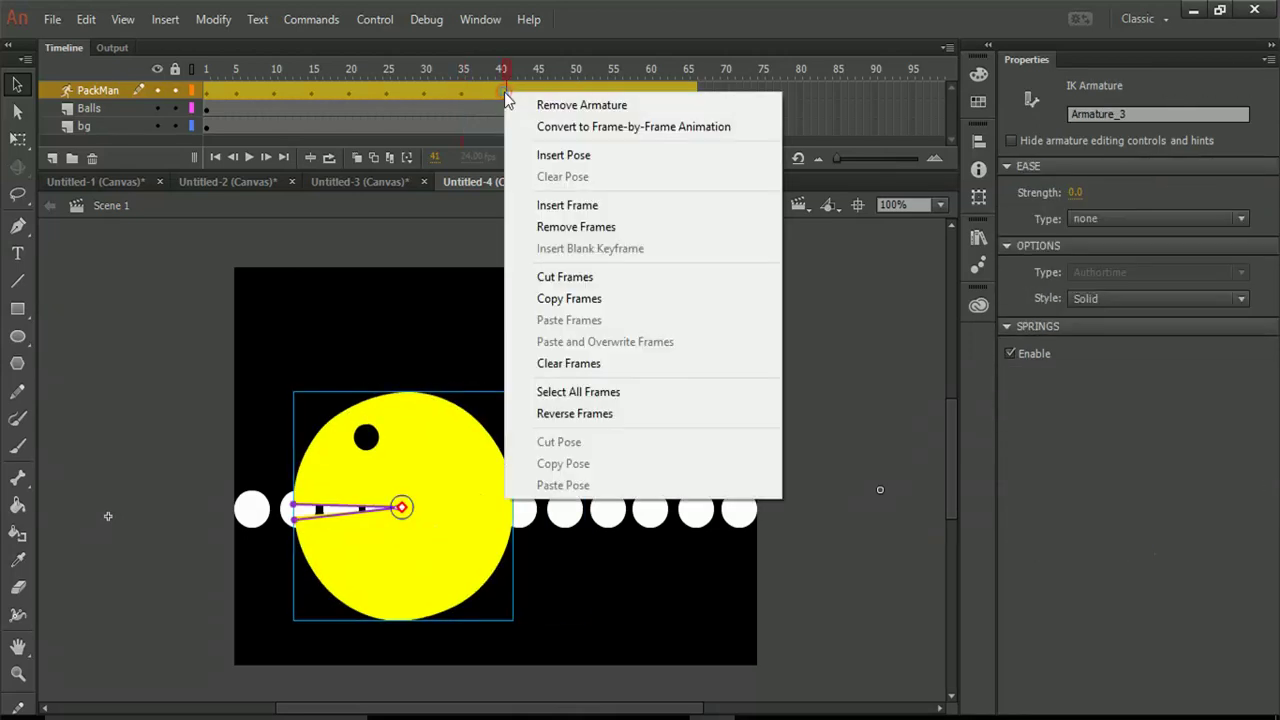
{"action": "left_click", "coordinate": [546, 158]}
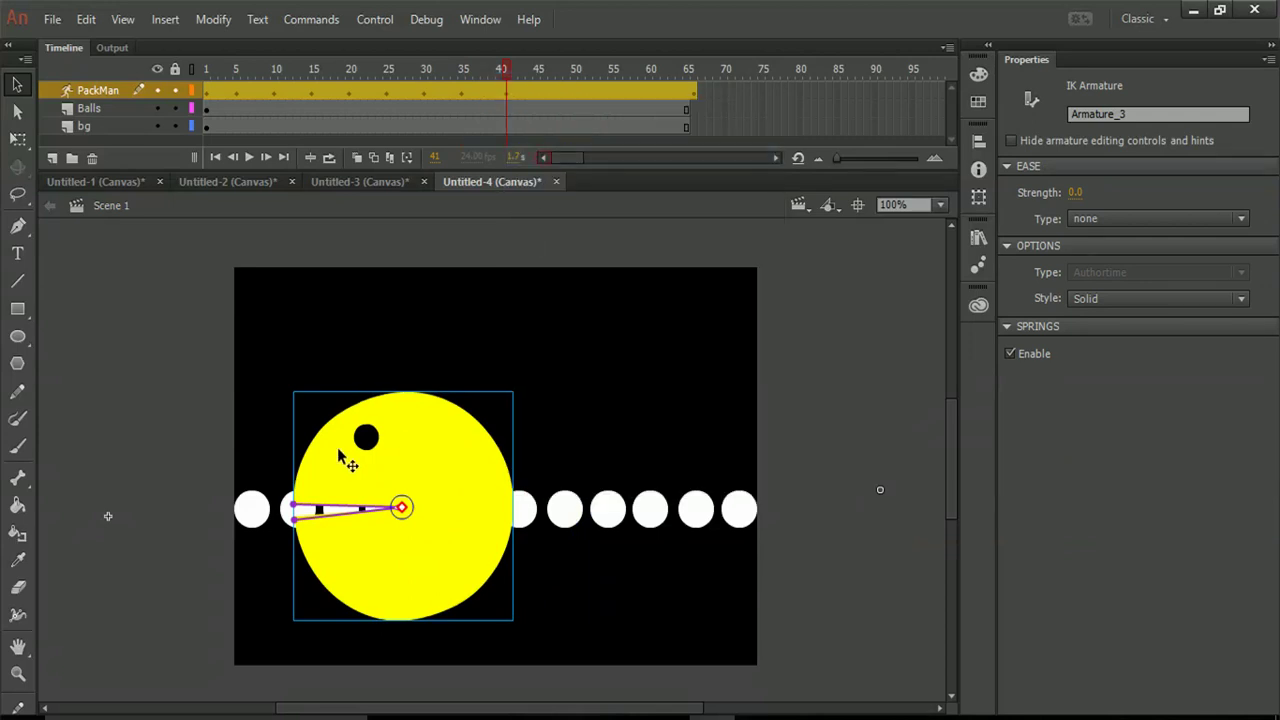
{"action": "left_click_drag", "start_coordinate": [305, 510], "coordinate": [312, 438]}
{"action": "left_click_drag", "start_coordinate": [296, 526], "coordinate": [321, 578]}
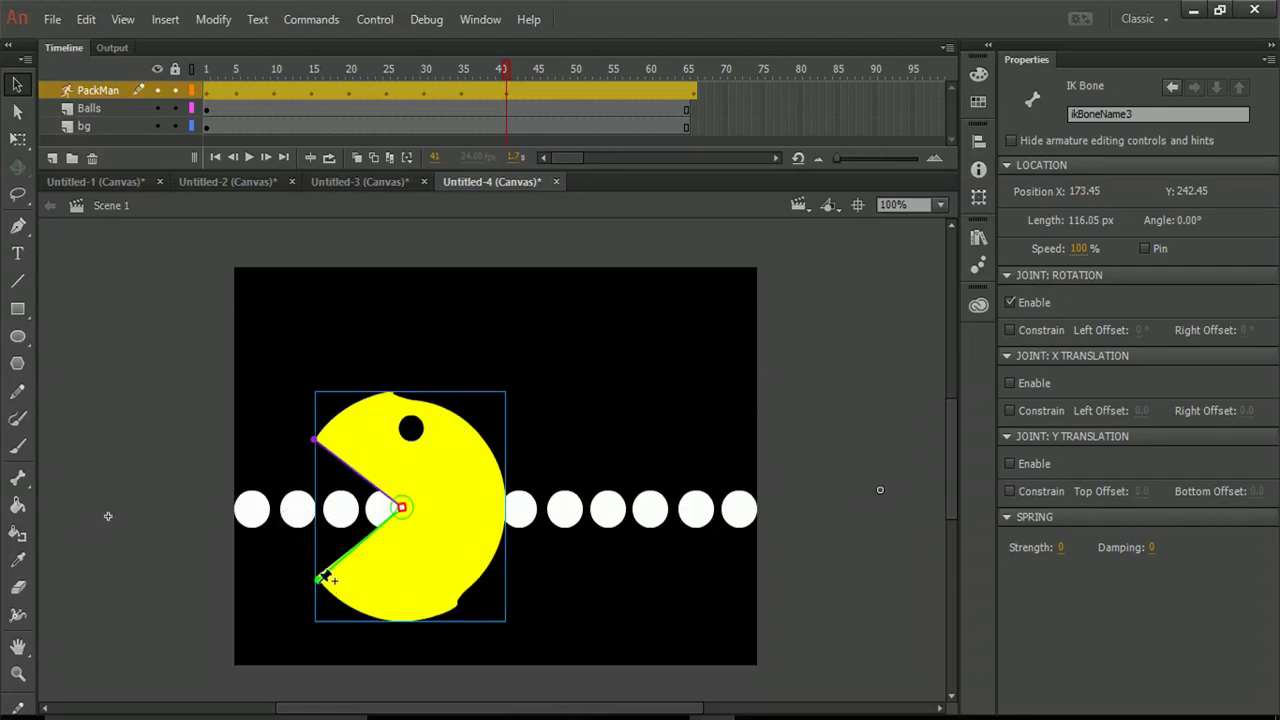
{"action": "left_click_drag", "start_coordinate": [321, 594], "coordinate": [308, 566]}
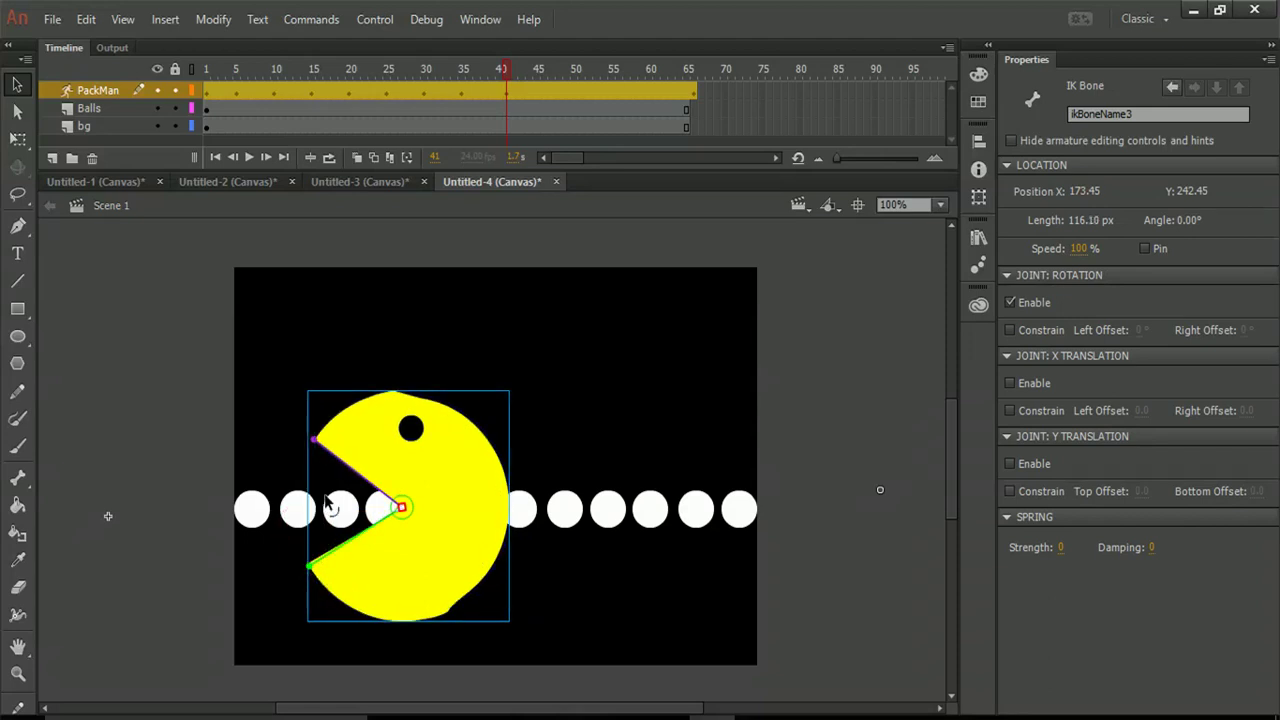
{"action": "left_click_drag", "start_coordinate": [318, 441], "coordinate": [313, 456]}
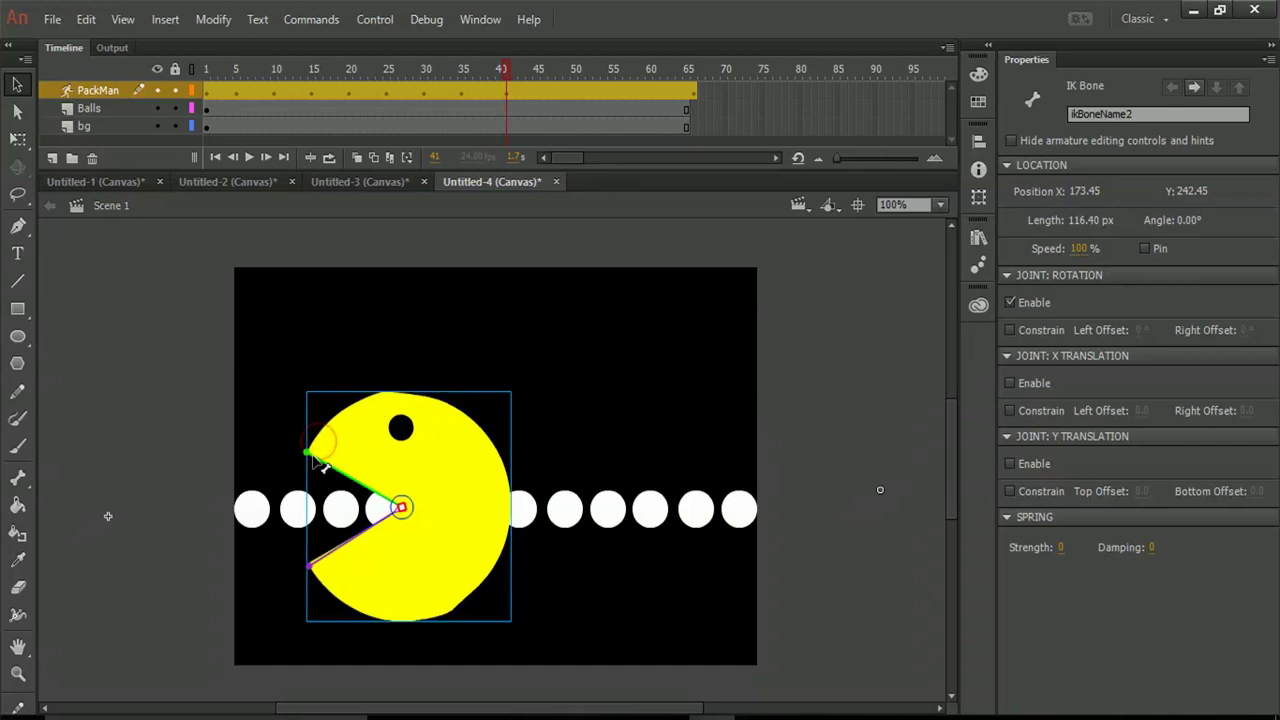
{"action": "left_click", "coordinate": [316, 577]}
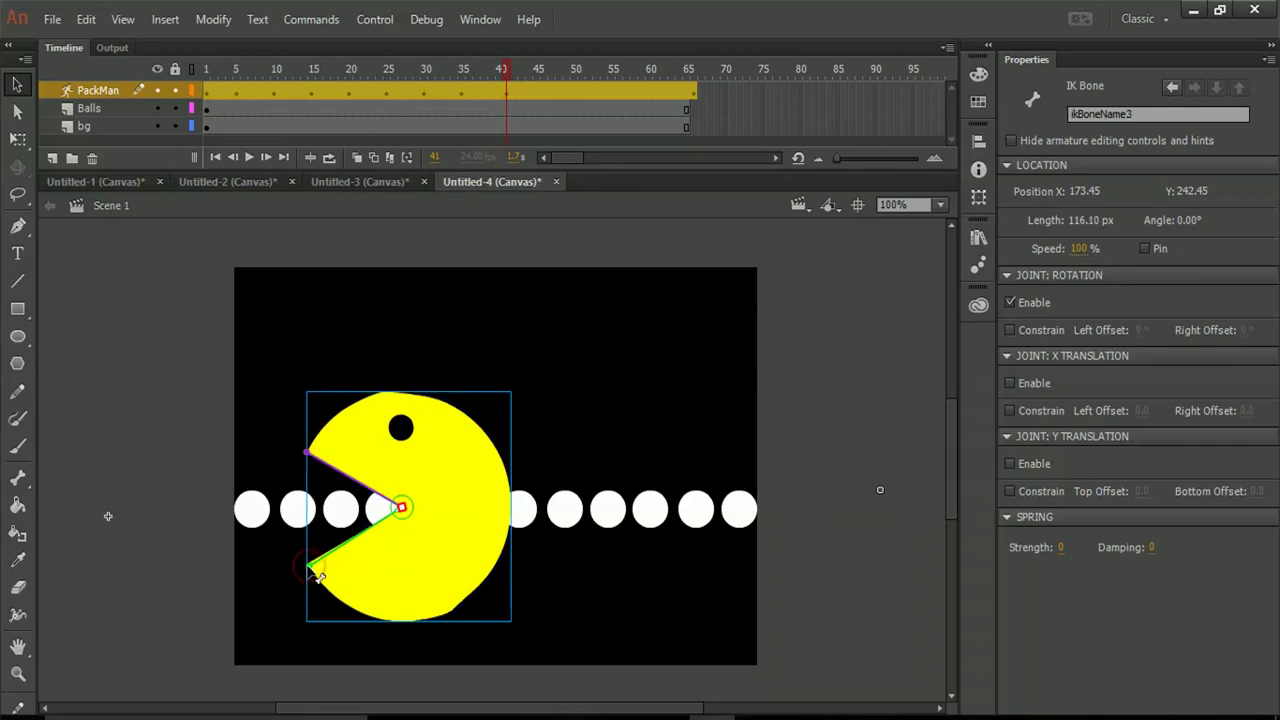
- Insert a PackMan pose at frame 45 and close the mouth by rotating both jaw bones inward
{"action": "right_click", "coordinate": [538, 90]}
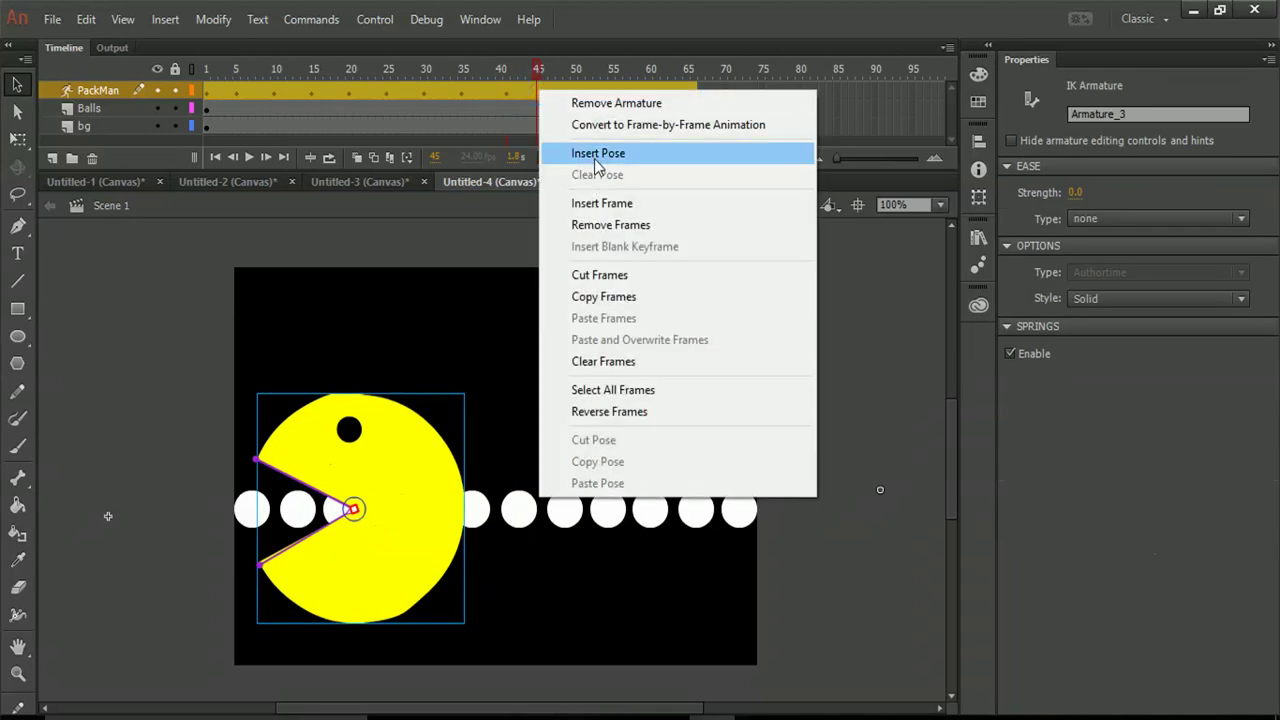
{"action": "left_click", "coordinate": [597, 156]}
{"action": "left_click_drag", "start_coordinate": [266, 469], "coordinate": [250, 510]}
{"action": "left_click_drag", "start_coordinate": [266, 569], "coordinate": [248, 511]}
- Insert a PackMan pose at frame 51 and open the mouth by rotating the upper jaw bone up and the lower one down
{"action": "right_click", "coordinate": [577, 88]}
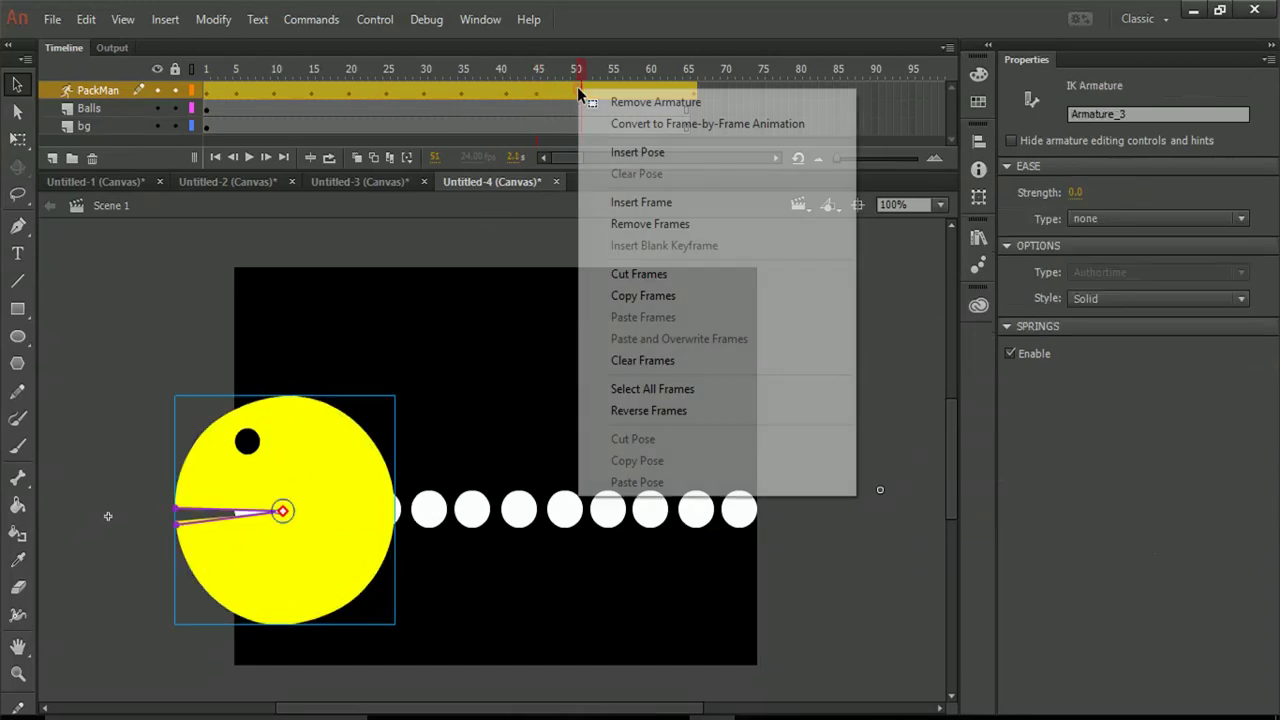
{"action": "left_click", "coordinate": [639, 153]}
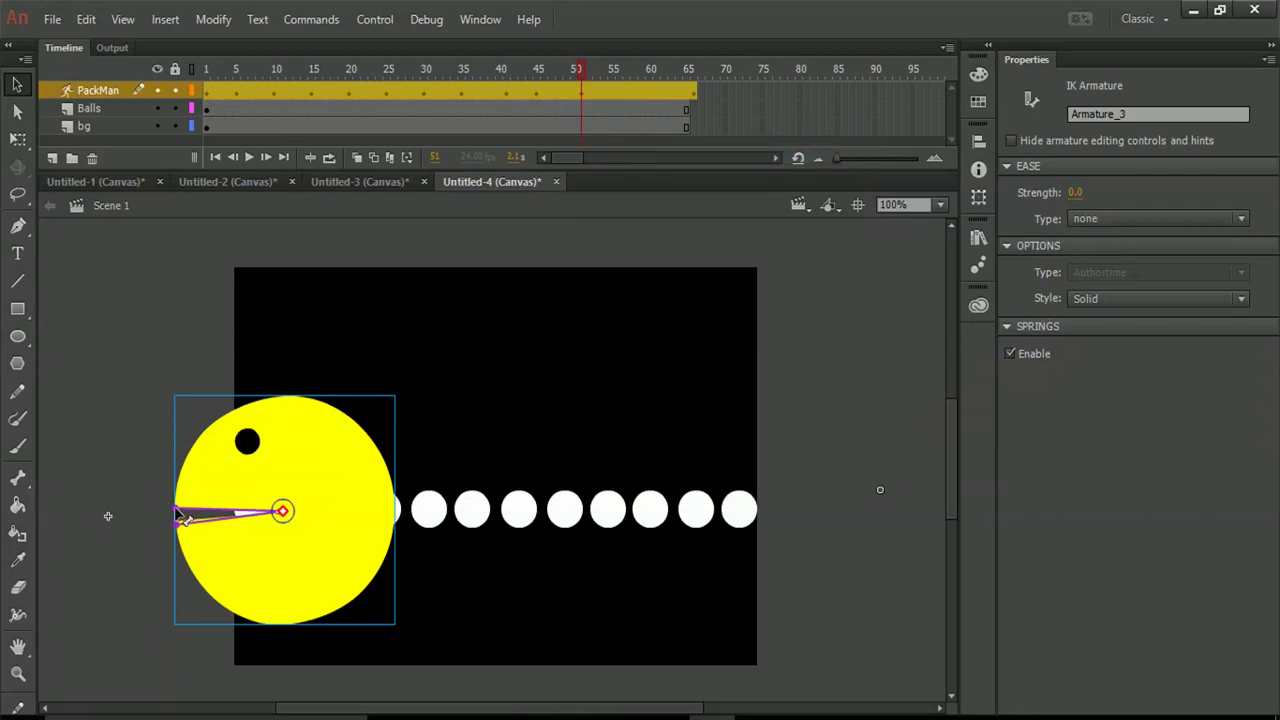
{"action": "left_click_drag", "start_coordinate": [180, 516], "coordinate": [194, 448]}
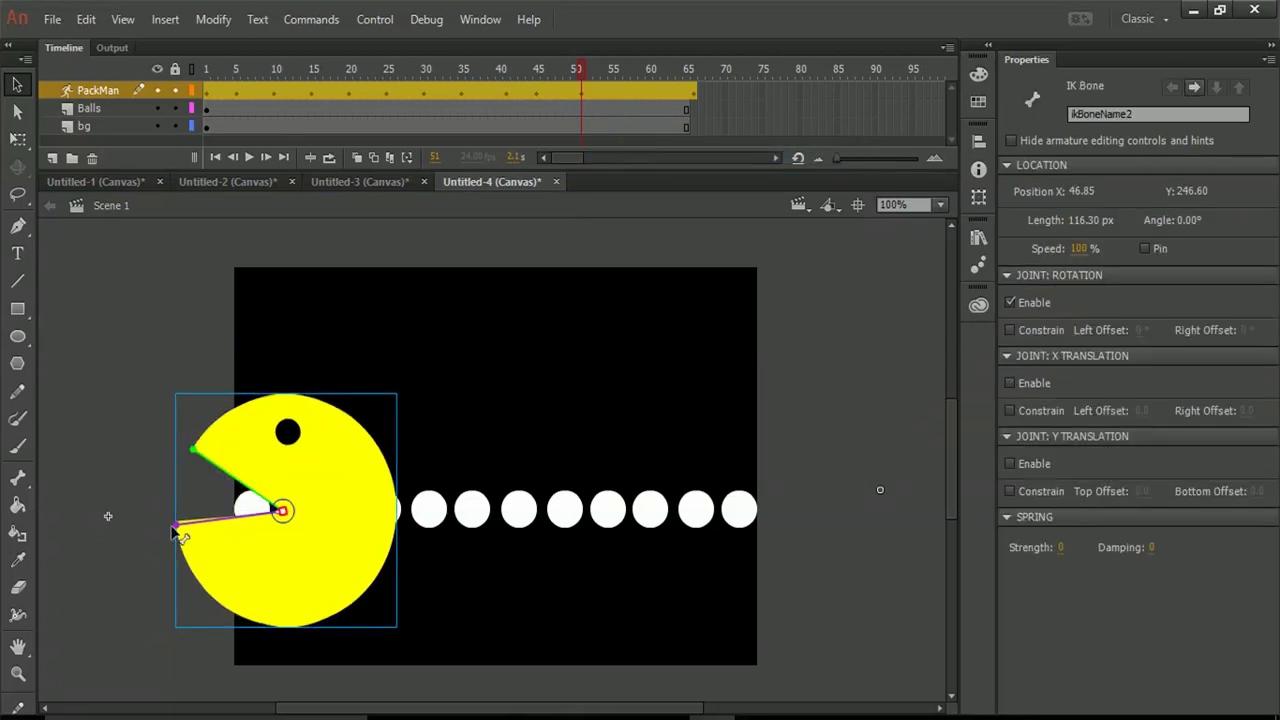
{"action": "left_click_drag", "start_coordinate": [180, 535], "coordinate": [191, 572]}
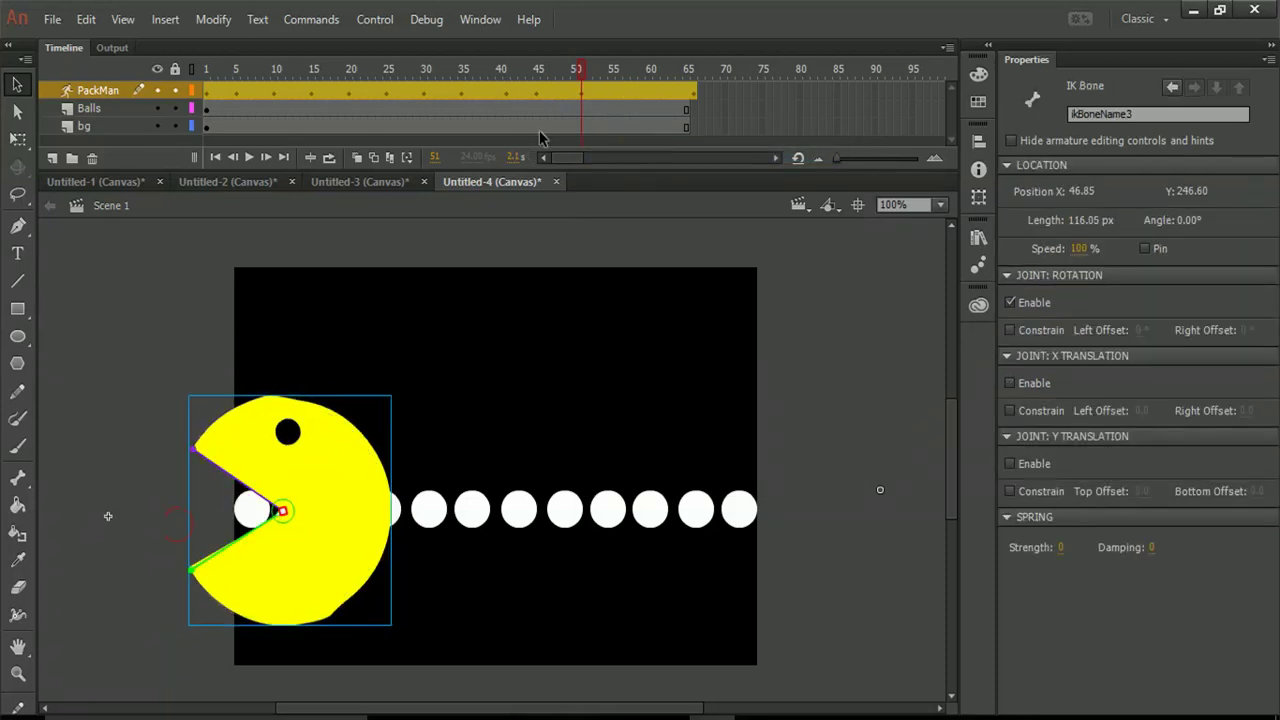
- Insert a PackMan pose at frame 55, nearly close the mouth with both jaw bones, and insert another pose at frame 61
{"action": "left_click", "coordinate": [614, 90]}
{"action": "right_click", "coordinate": [614, 90]}
{"action": "left_click", "coordinate": [660, 151]}
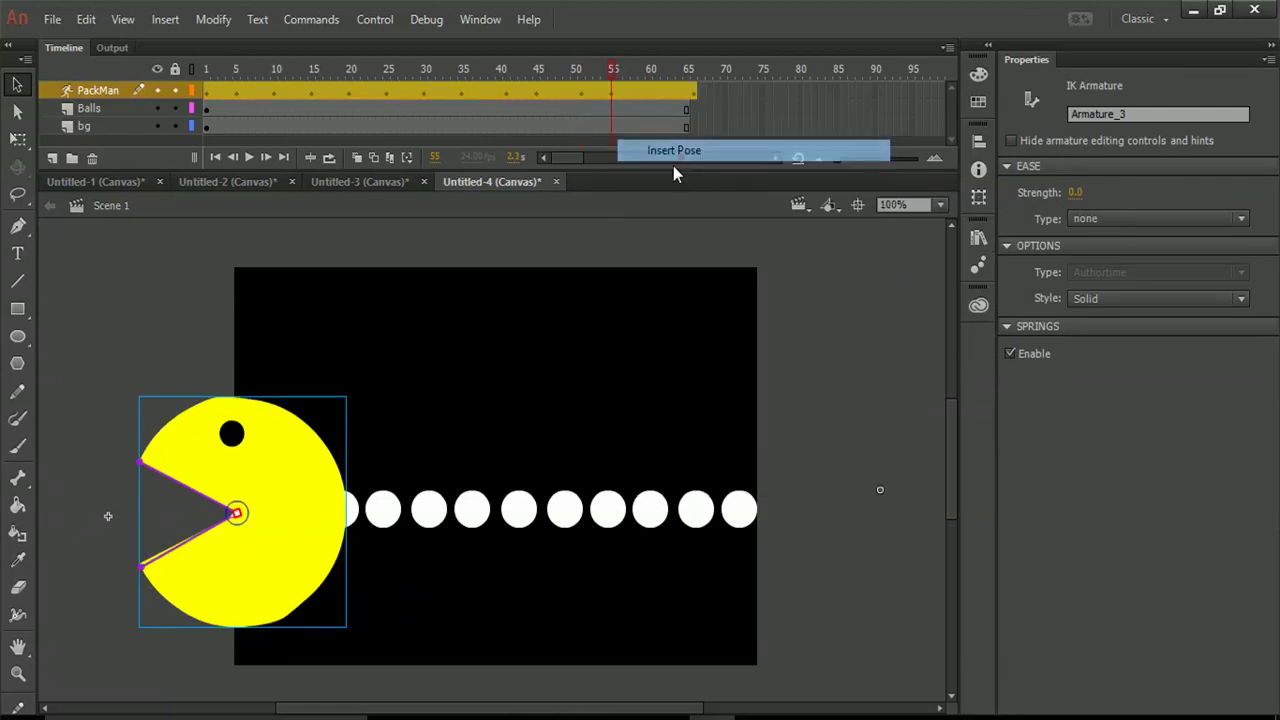
{"action": "left_click_drag", "start_coordinate": [147, 465], "coordinate": [128, 508]}
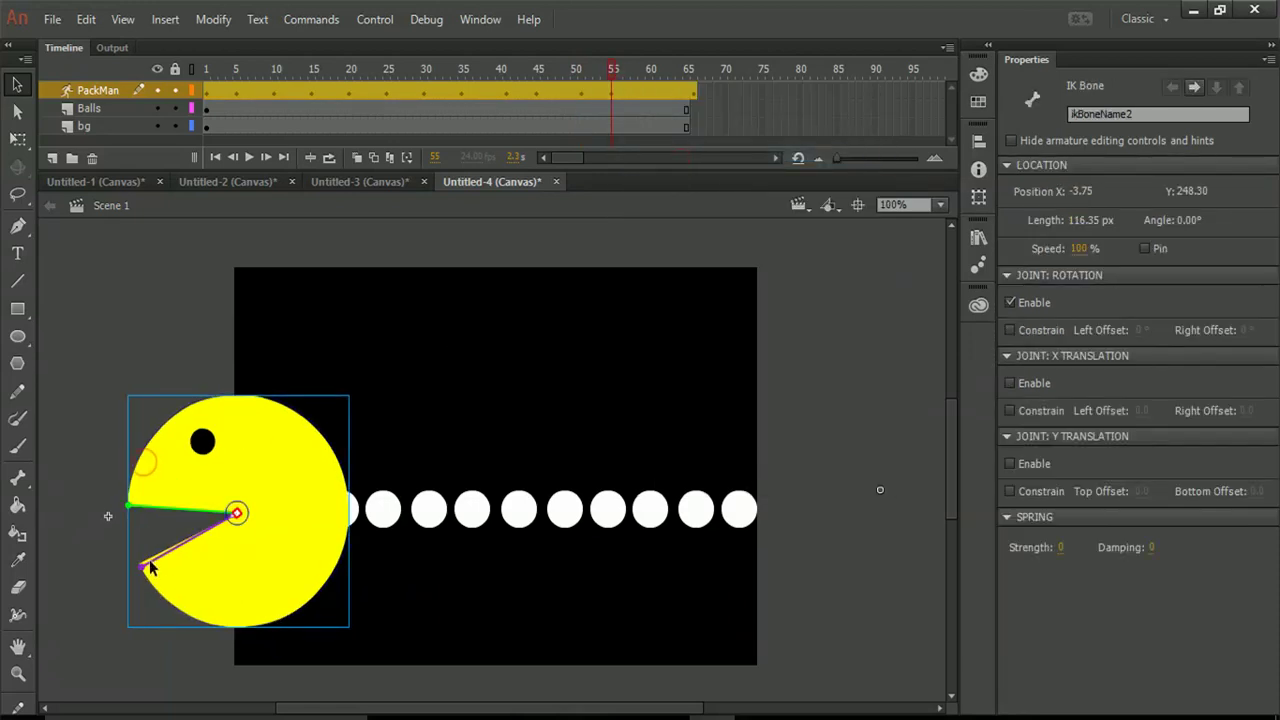
{"action": "left_click_drag", "start_coordinate": [145, 578], "coordinate": [128, 524]}
{"action": "right_click", "coordinate": [652, 88]}
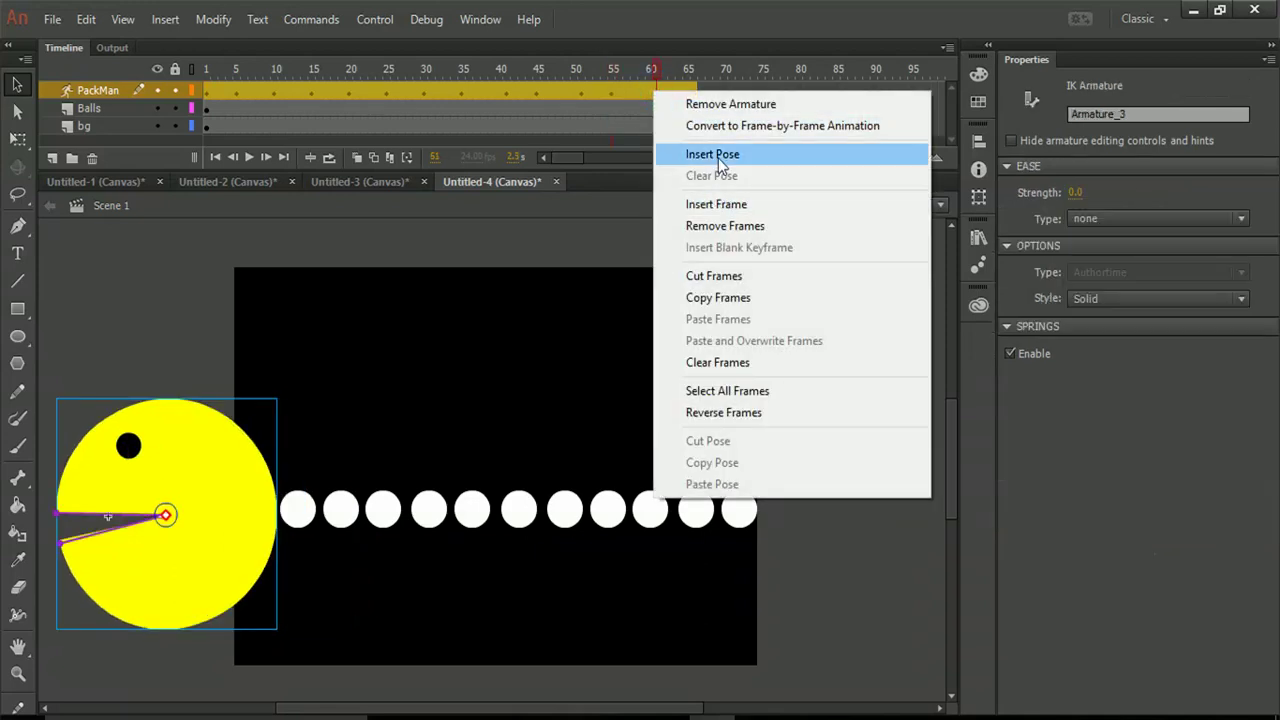
{"action": "left_click", "coordinate": [718, 158]}
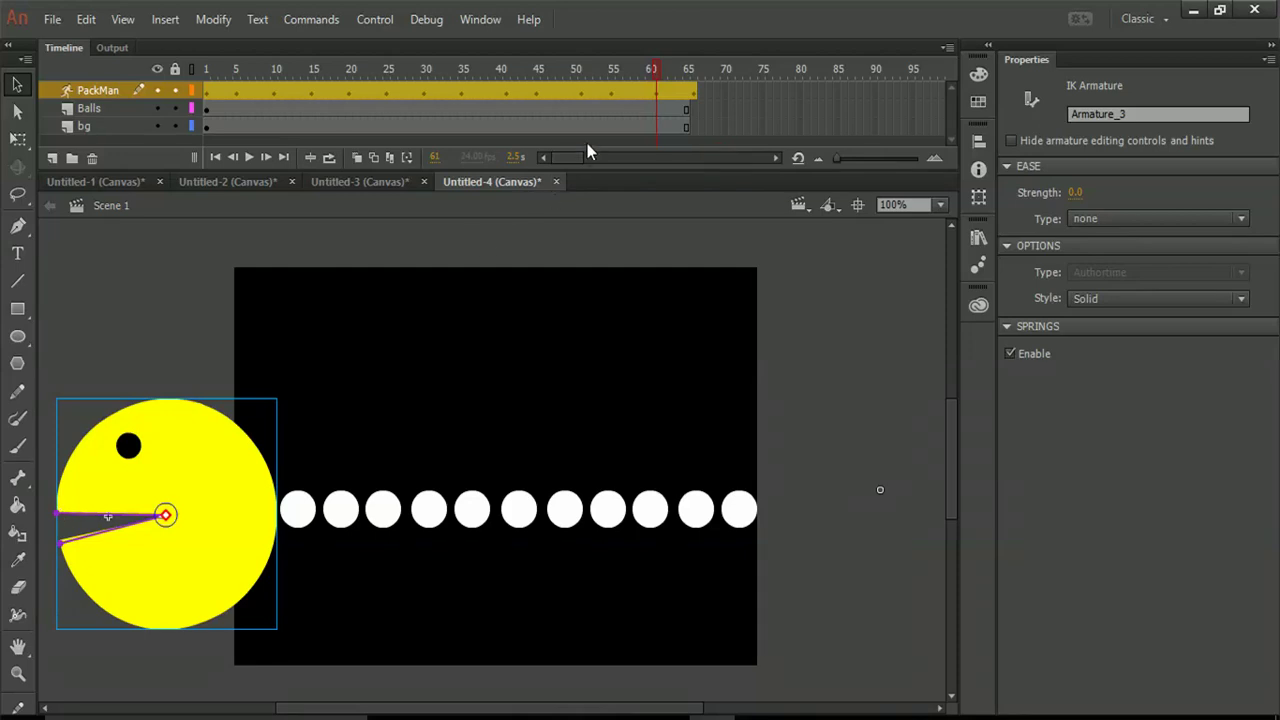
- Extend the Balls and bg layers to frame 66 and play the whole animation
{"action": "right_click", "coordinate": [693, 108]}
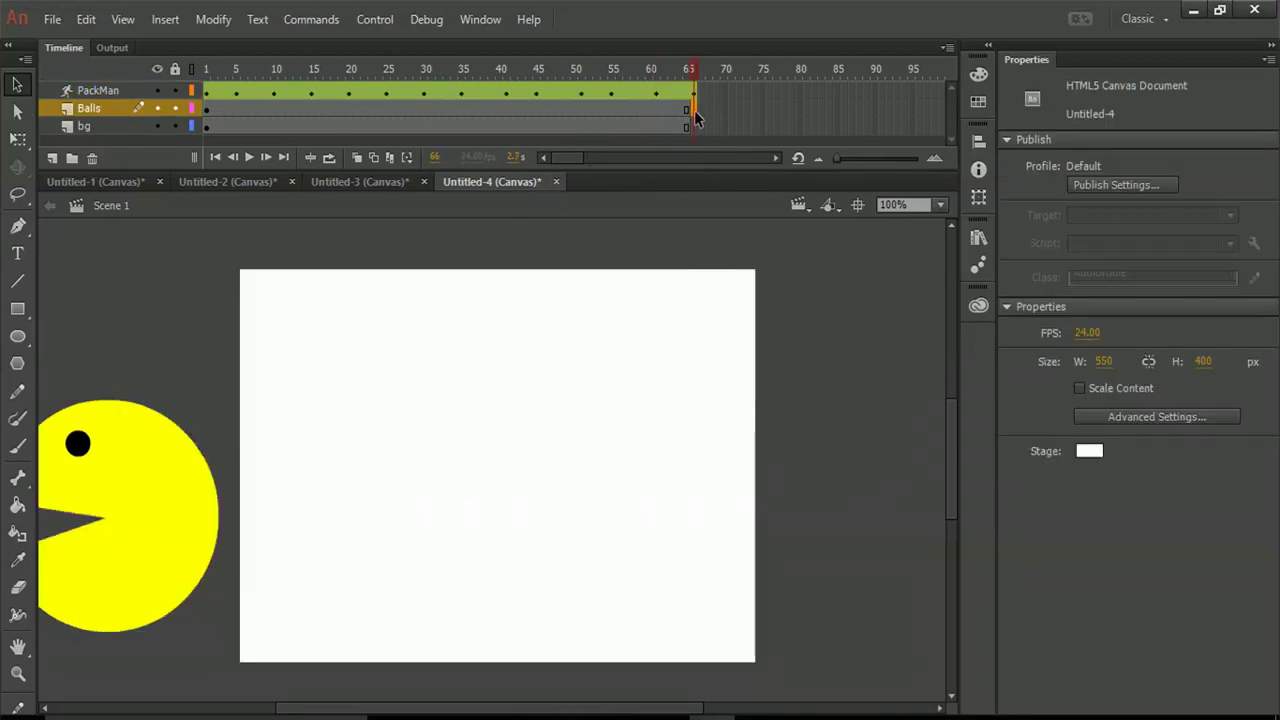
{"action": "left_click", "coordinate": [739, 220]}
{"action": "right_click", "coordinate": [693, 128]}
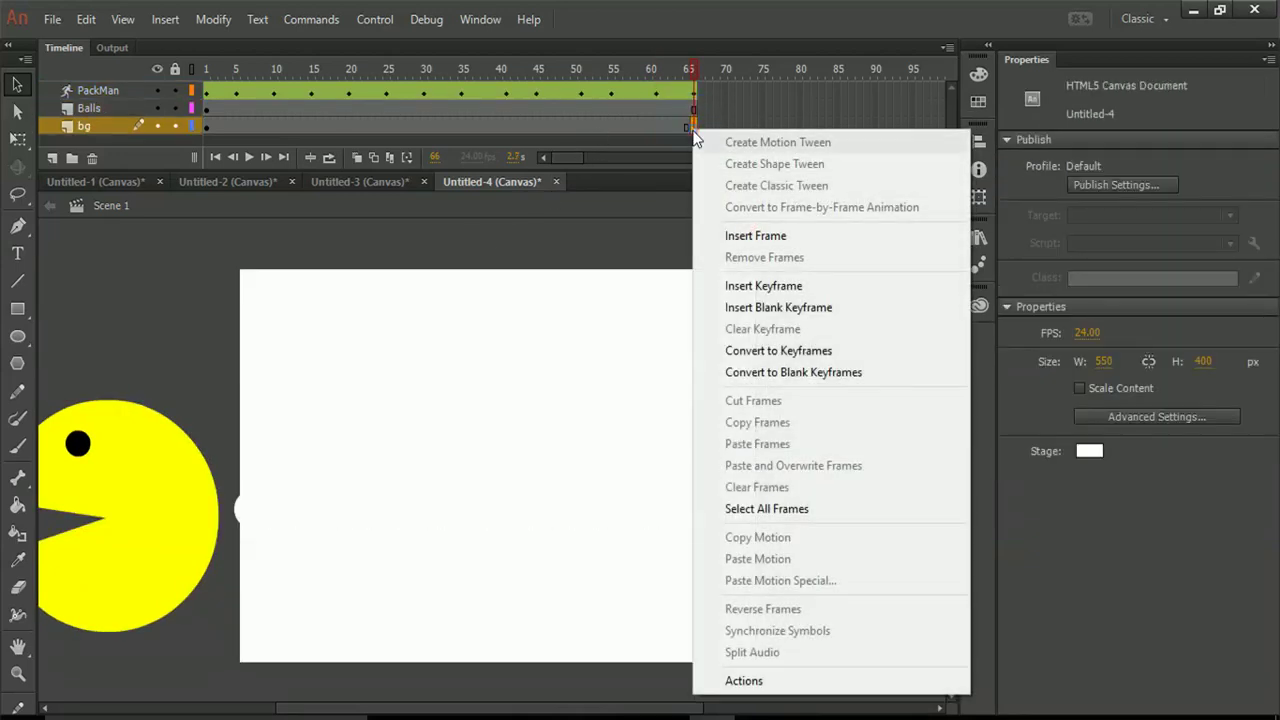
{"action": "left_click", "coordinate": [748, 234]}
{"action": "left_click_drag", "start_coordinate": [584, 72], "coordinate": [175, 120]}
{"action": "key", "text": "Return"}
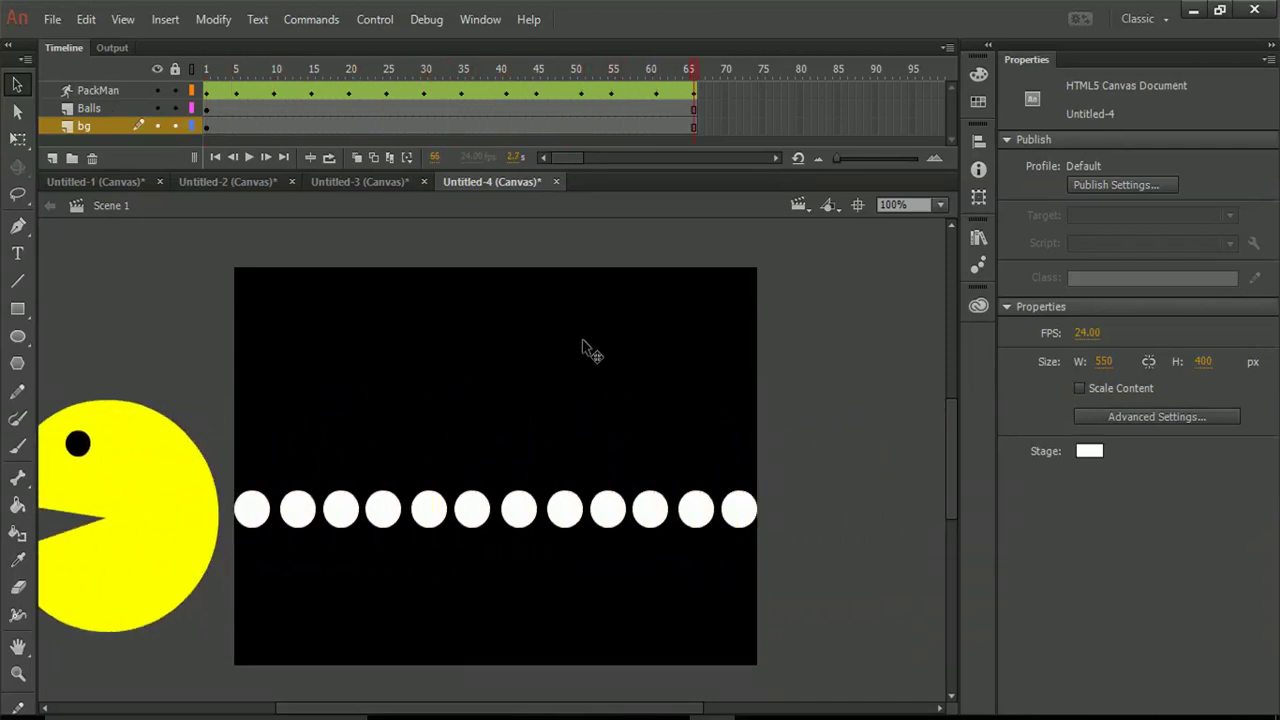
- Add a new layer directly above Balls and turn it into a mask for the Balls layer
{"action": "left_click", "coordinate": [207, 109]}
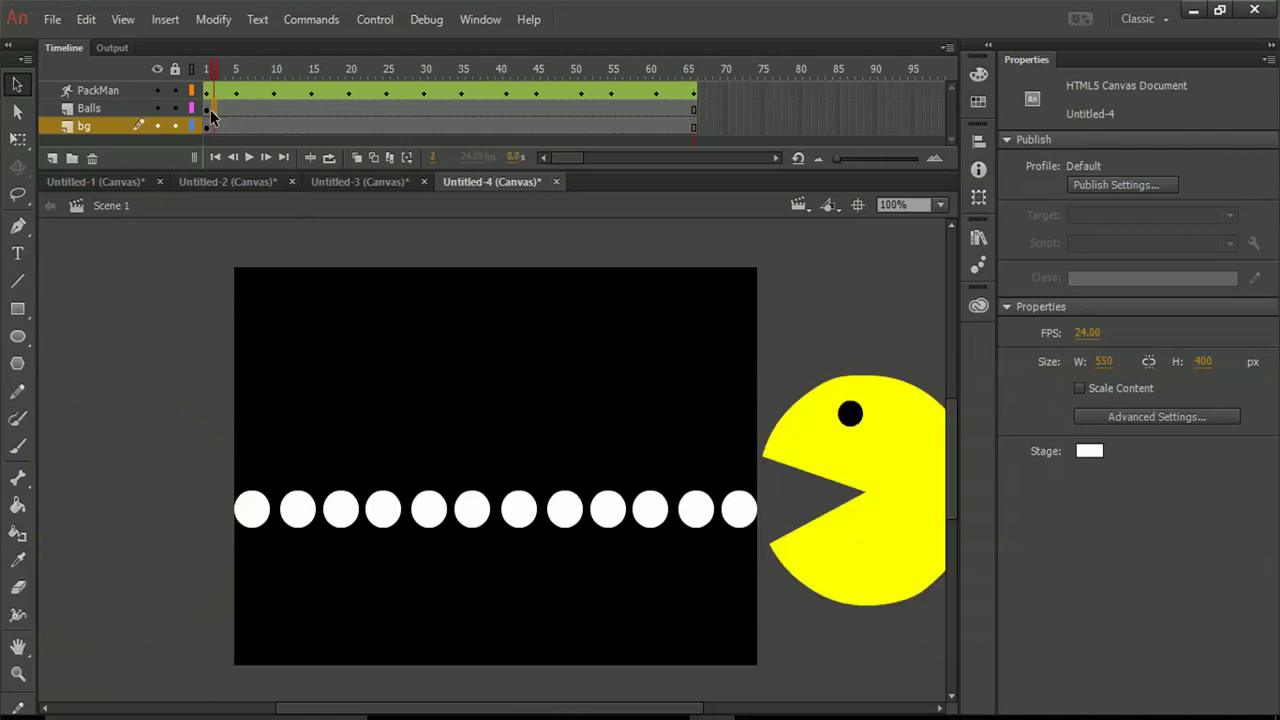
{"action": "left_click", "coordinate": [53, 159]}
{"action": "right_click", "coordinate": [101, 110]}
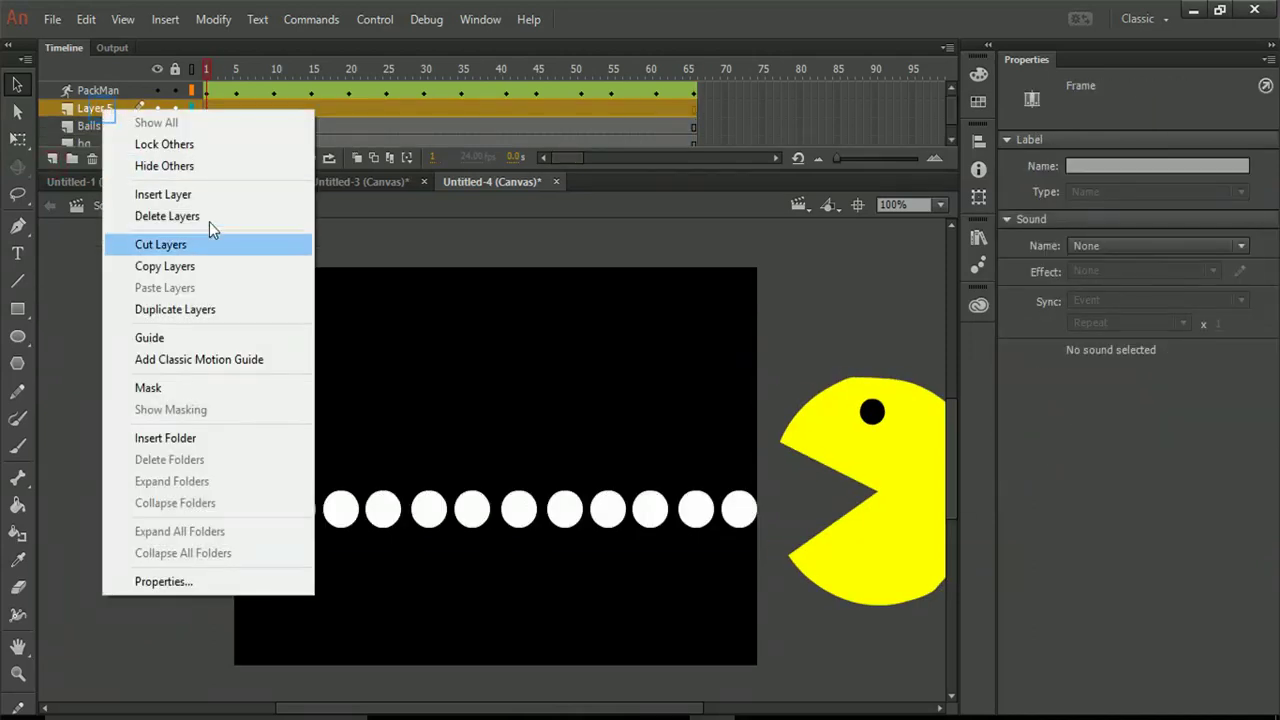
{"action": "left_click", "coordinate": [179, 390]}
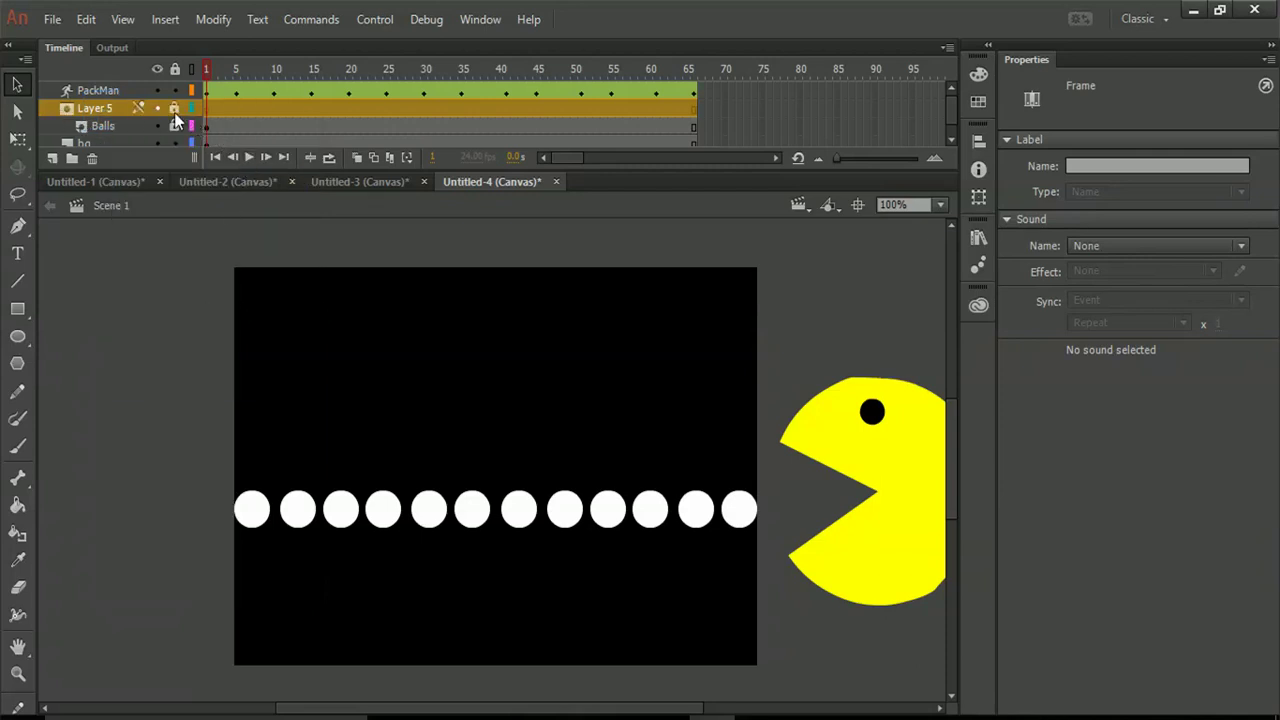
- Draw a rectangle of about 570 by 74 px over the ball row on the unlocked mask layer and move its transformation point to its left edge
{"action": "left_click", "coordinate": [18, 310]}
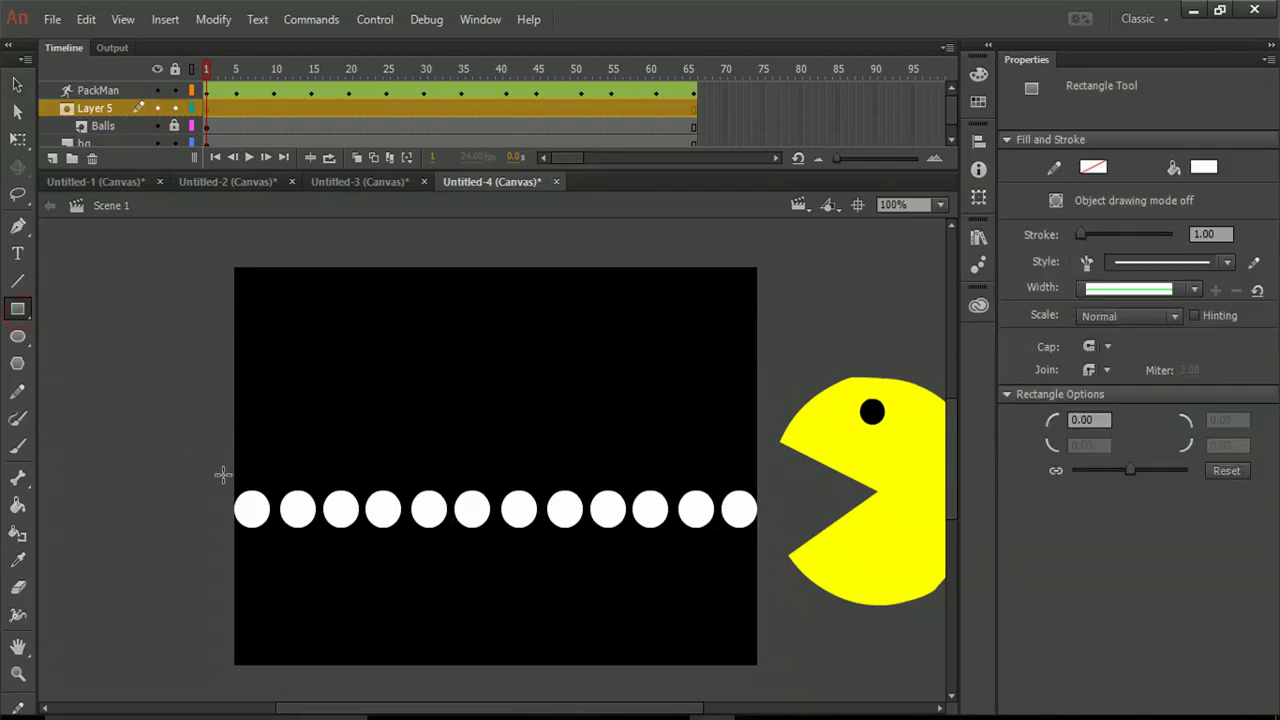
{"action": "left_click_drag", "start_coordinate": [222, 474], "coordinate": [760, 546]}
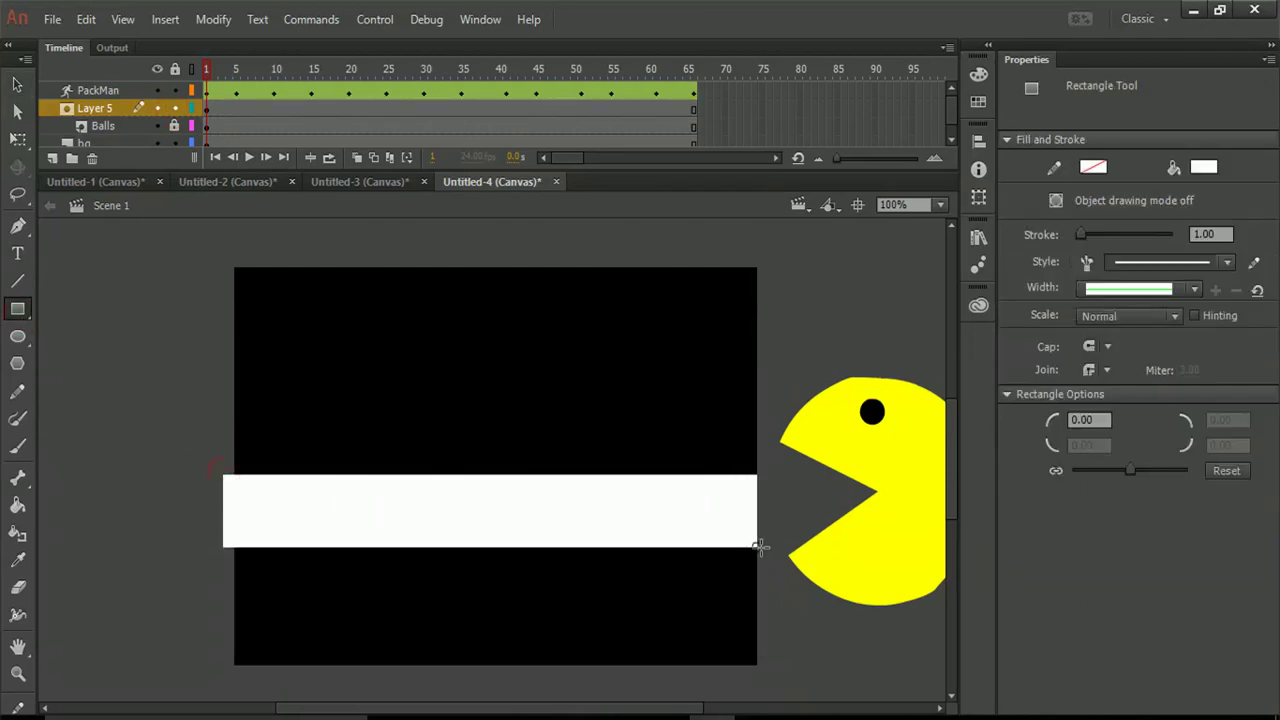
{"action": "left_click", "coordinate": [18, 139]}
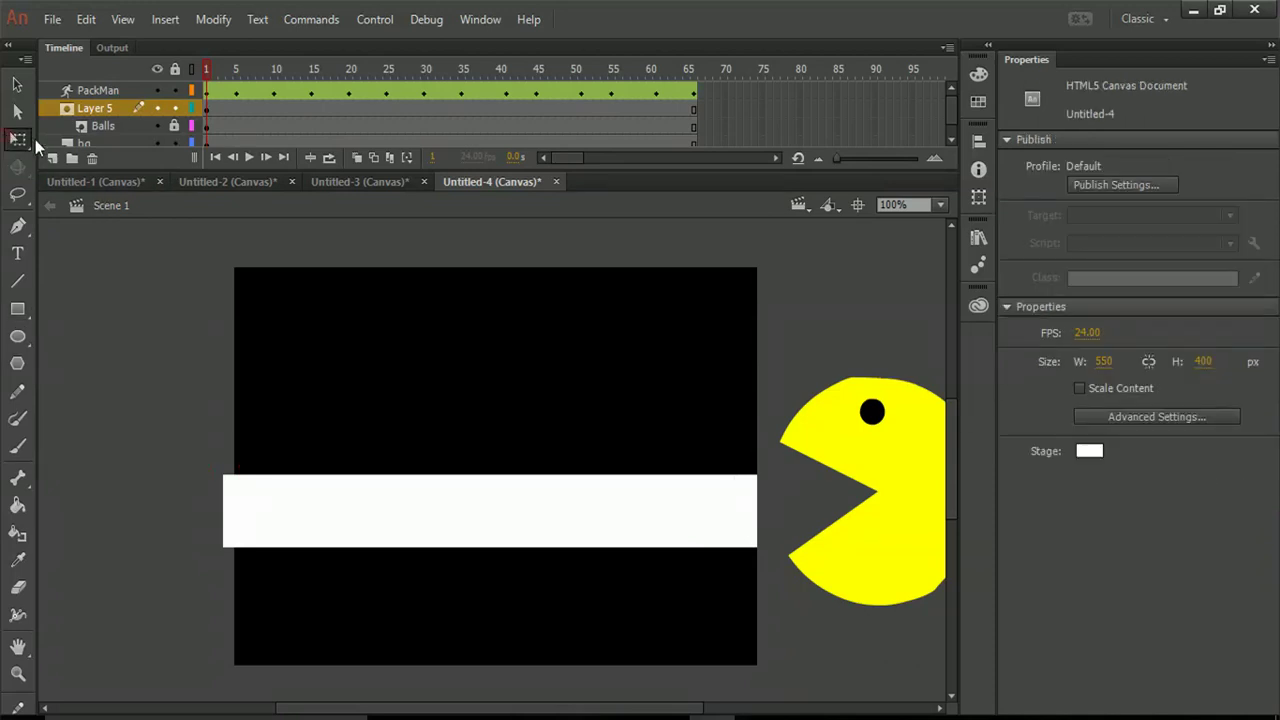
{"action": "left_click", "coordinate": [208, 116]}
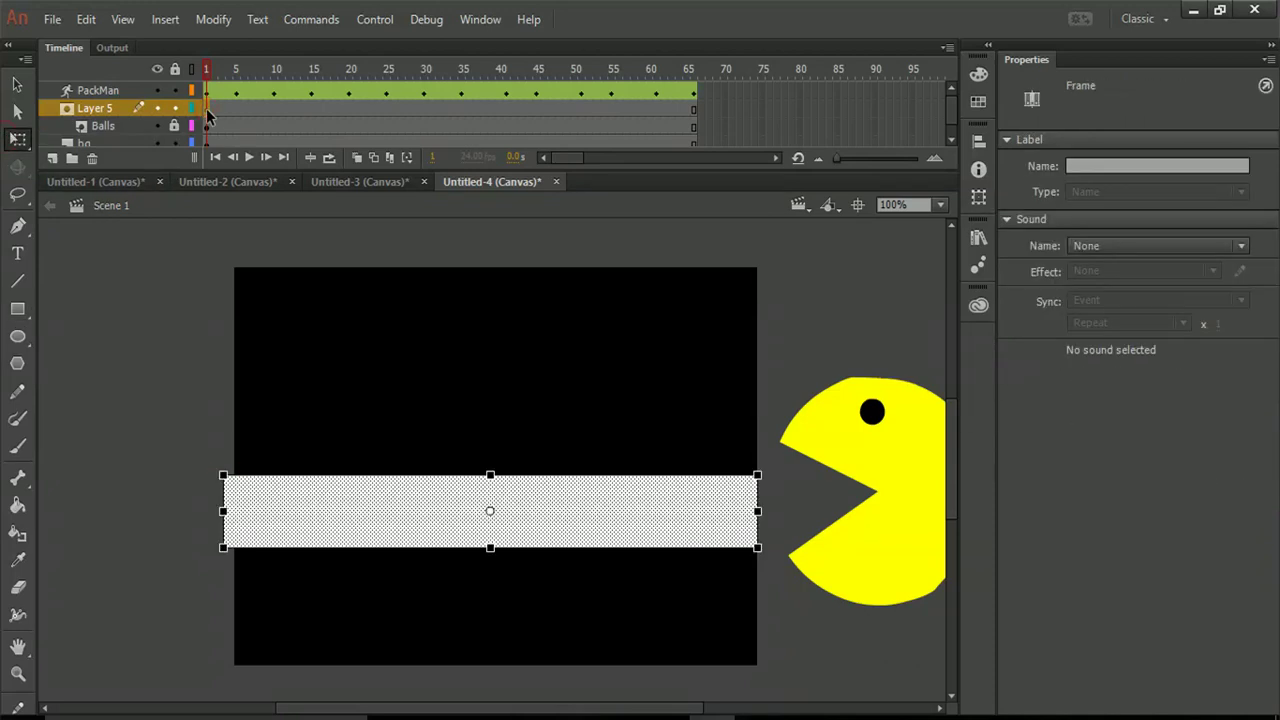
{"action": "right_click", "coordinate": [208, 116]}
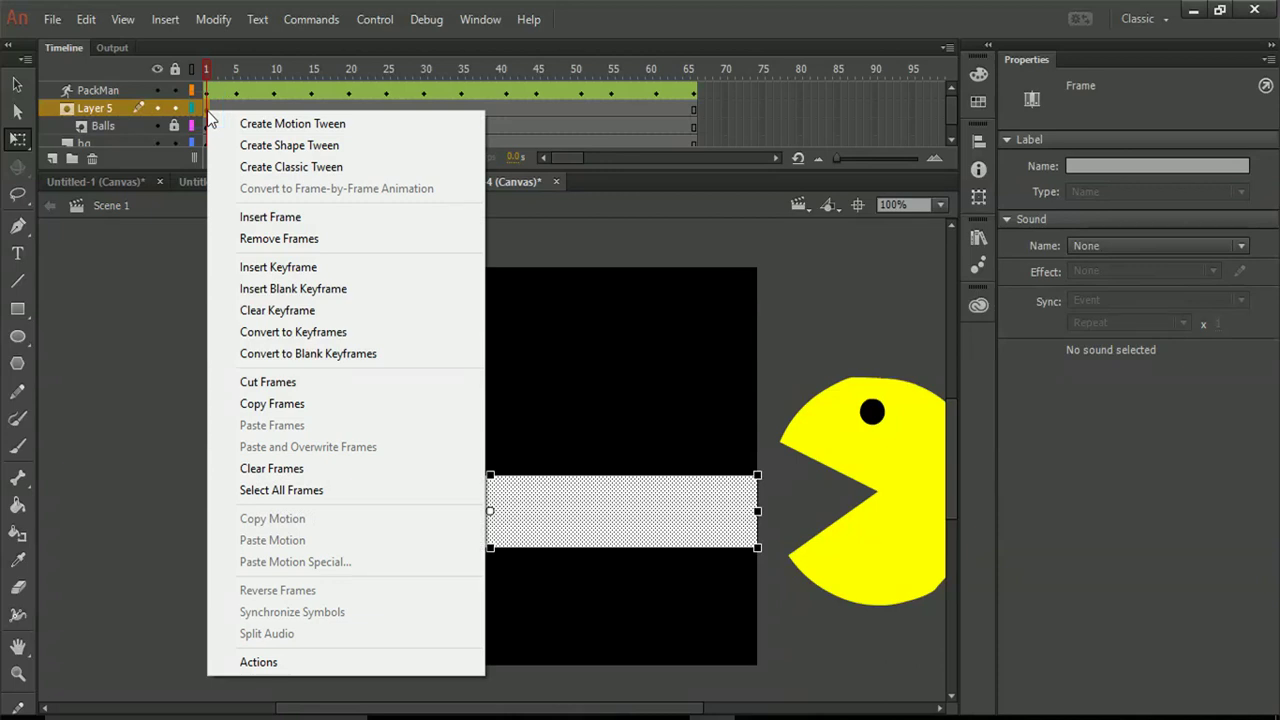
{"action": "left_click", "coordinate": [527, 522]}
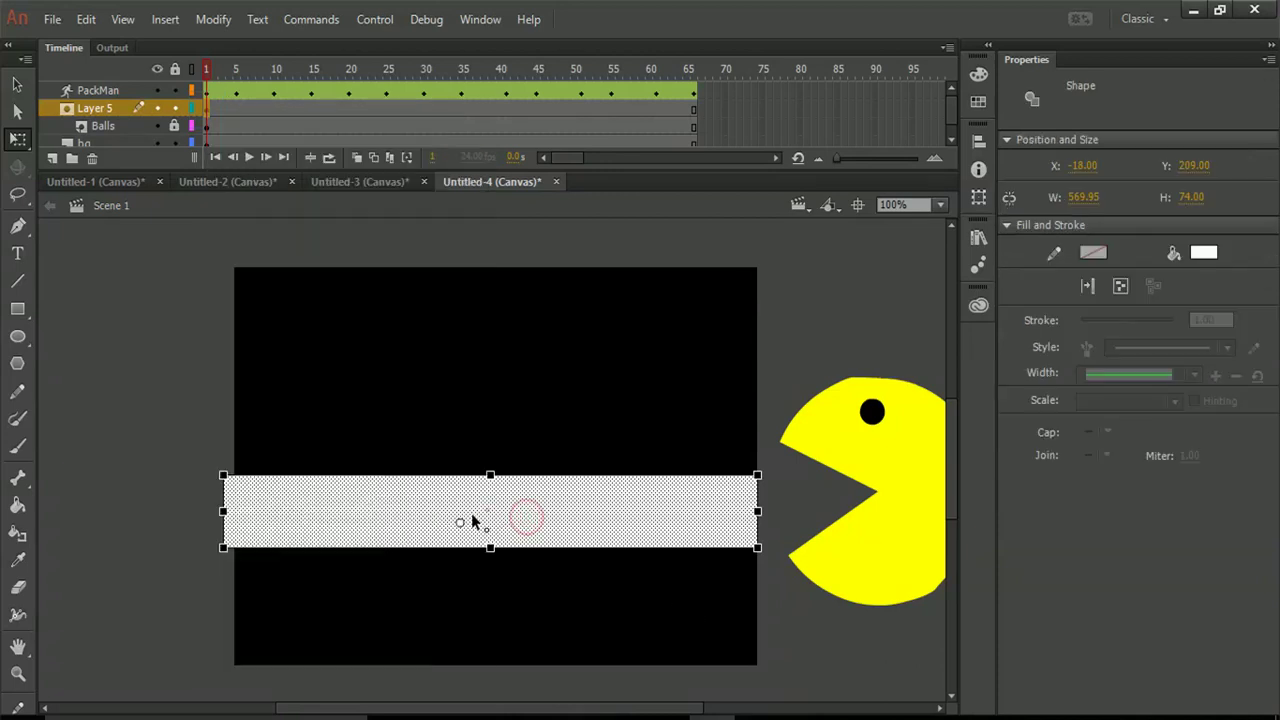
- Create a motion tween on the mask rectangle, converting it to a symbol, and insert a Scale keyframe at frame 66
{"action": "right_click", "coordinate": [204, 112]}
{"action": "left_click", "coordinate": [220, 123]}
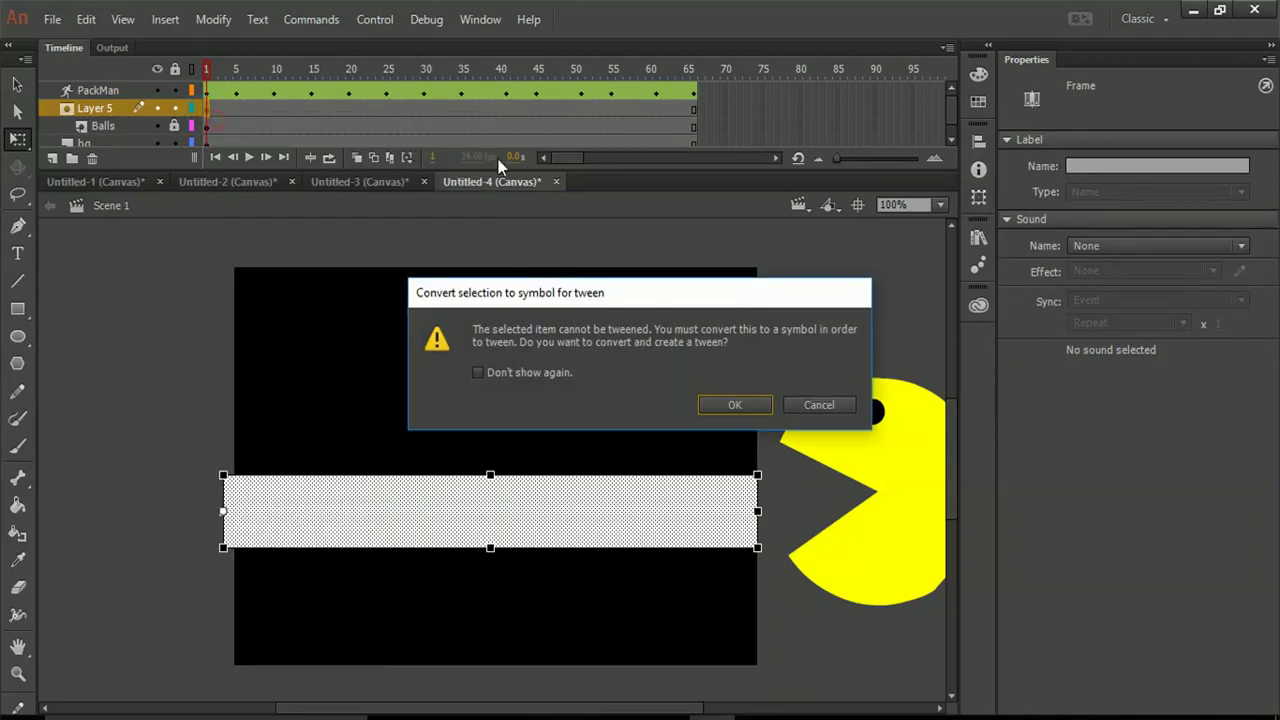
{"action": "left_click", "coordinate": [730, 405]}
{"action": "left_click", "coordinate": [693, 111]}
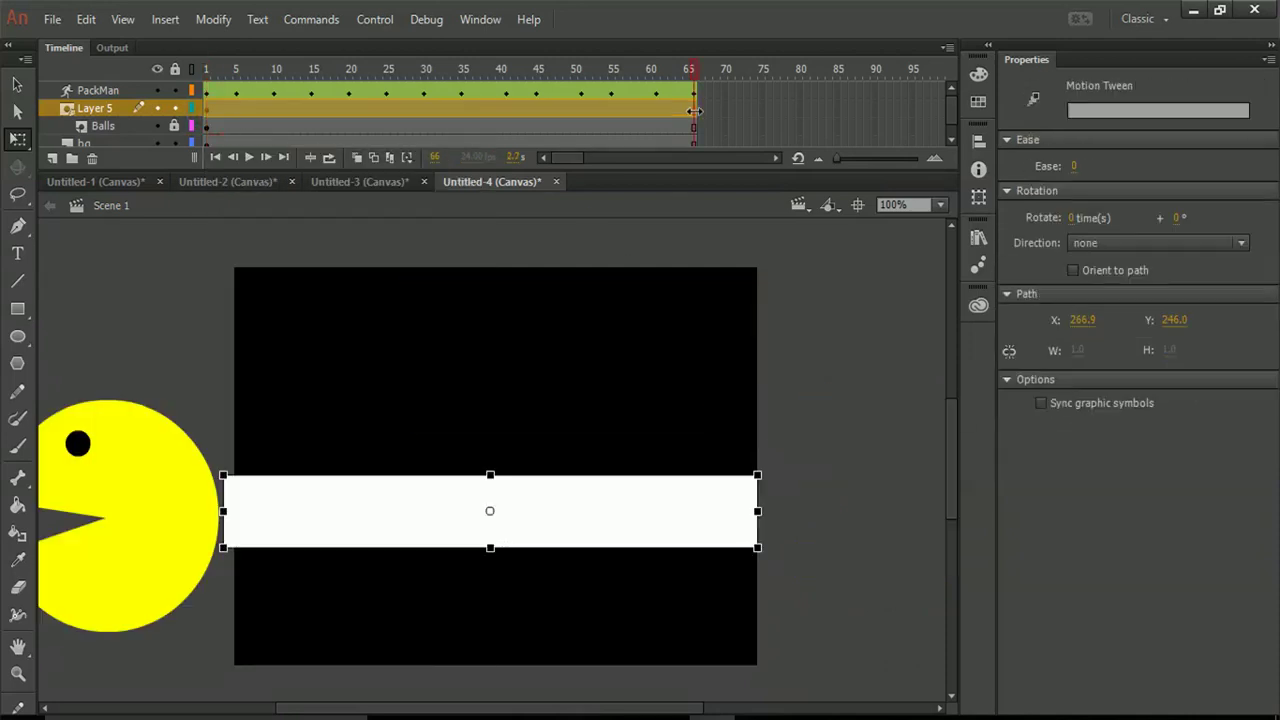
{"action": "right_click", "coordinate": [696, 111]}
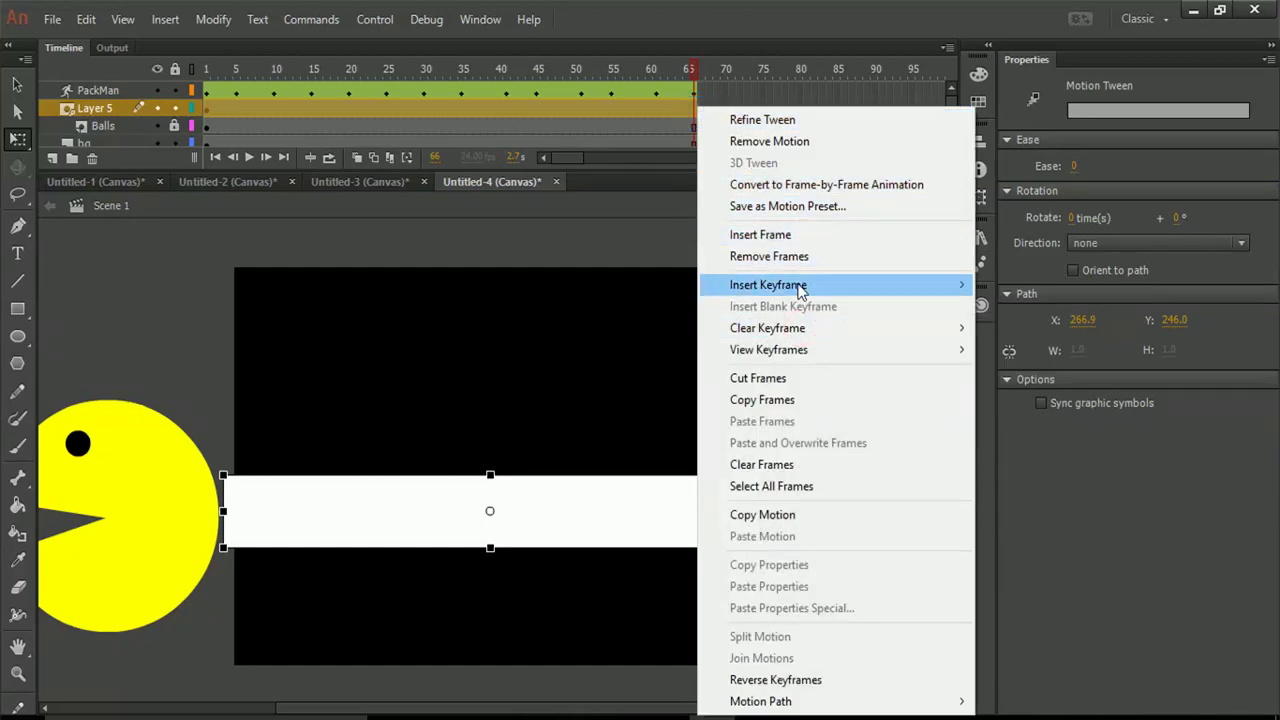
{"action": "mouse_move", "coordinate": [800, 290]}
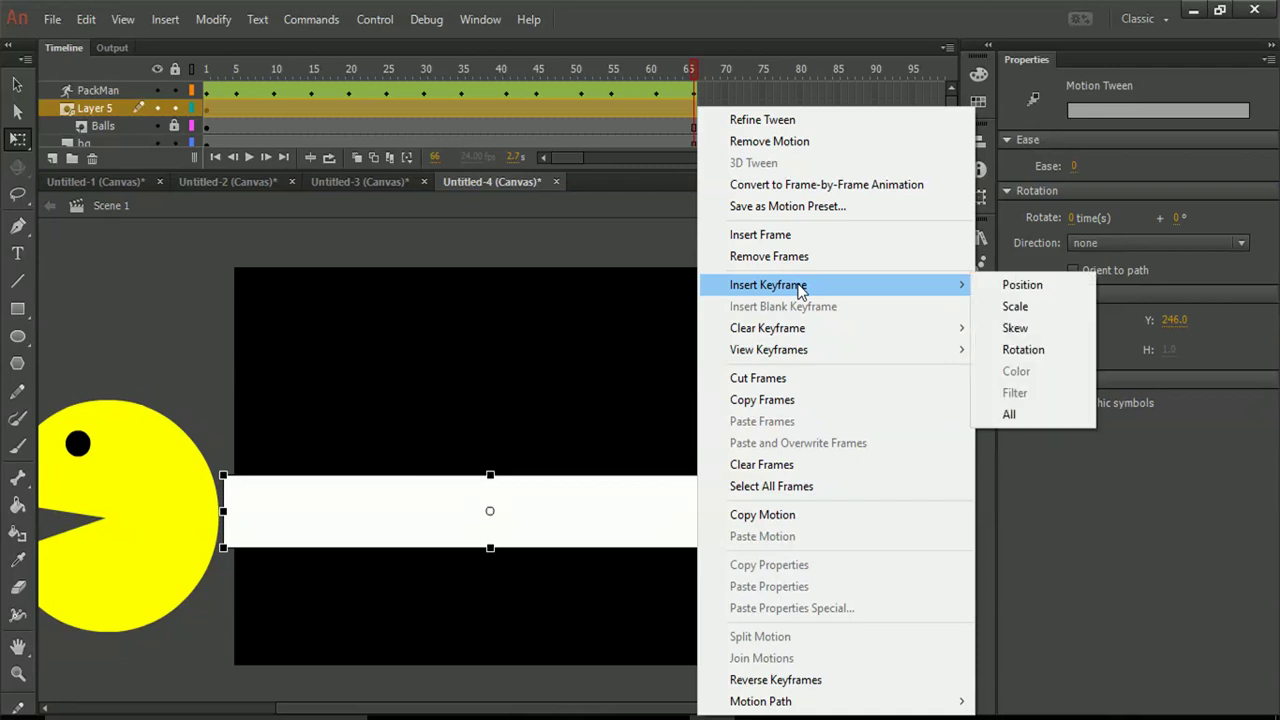
{"action": "left_click", "coordinate": [1015, 308]}
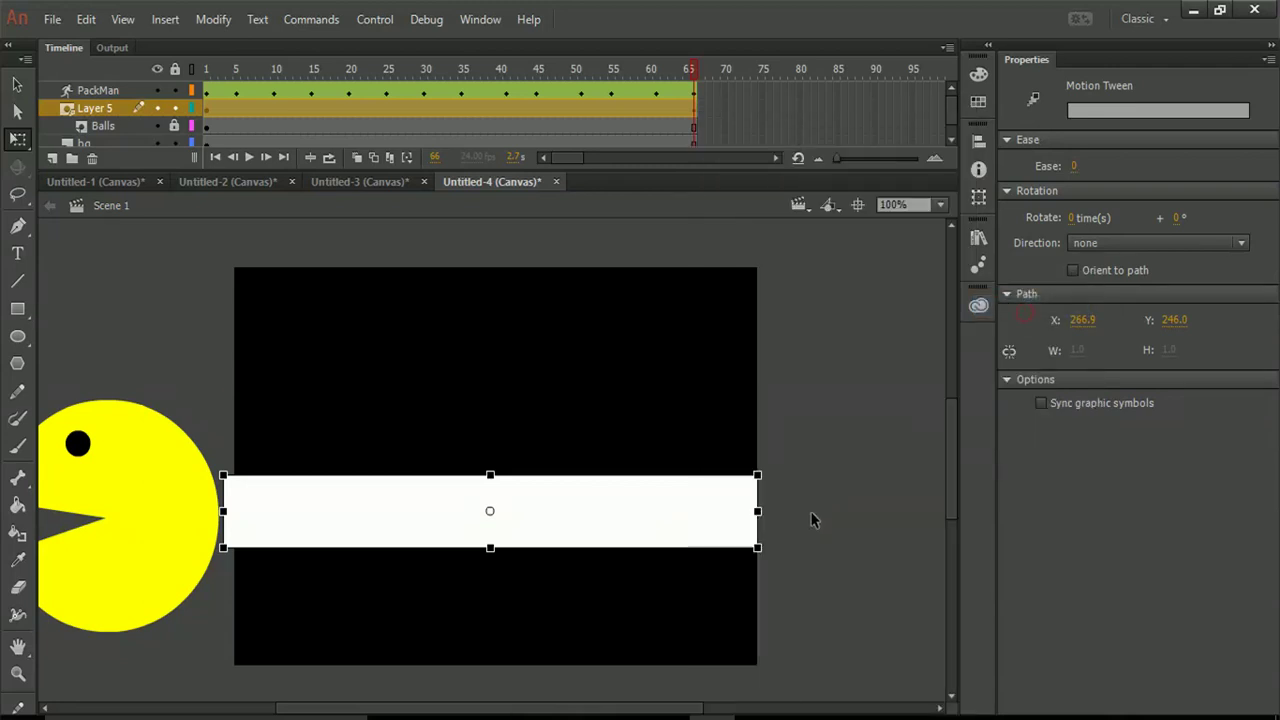
- At frame 66, move the mask's transformation point to its left edge, narrow it to a thin strip behind Pac-Man, and scrub through the tween
{"action": "left_click", "coordinate": [477, 513]}
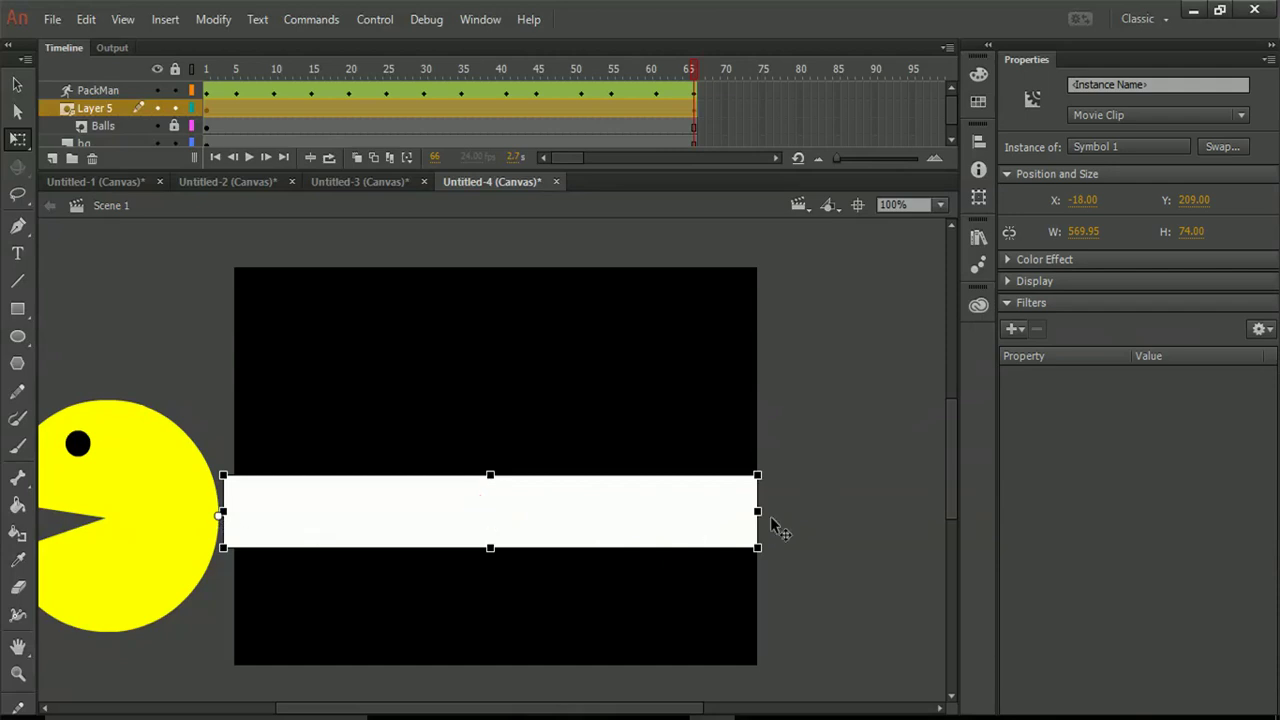
{"action": "left_click_drag", "start_coordinate": [759, 513], "coordinate": [236, 537]}
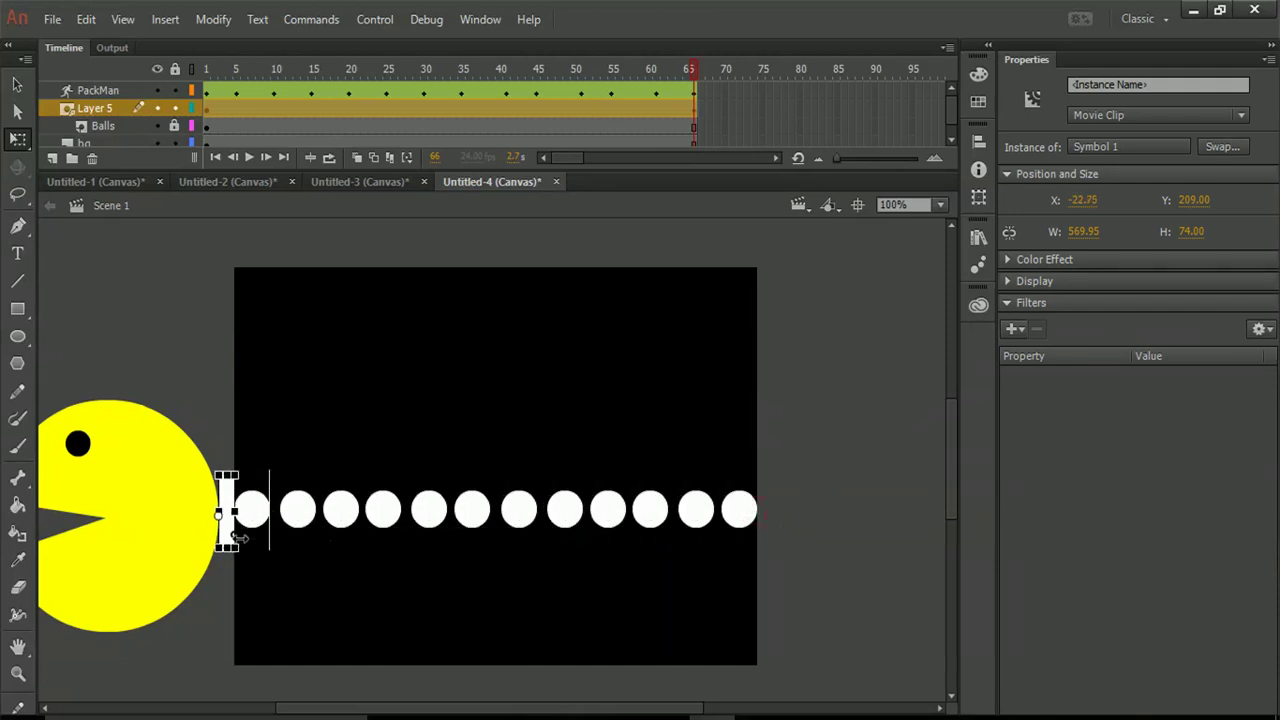
{"action": "left_click_drag", "start_coordinate": [392, 80], "coordinate": [663, 127]}
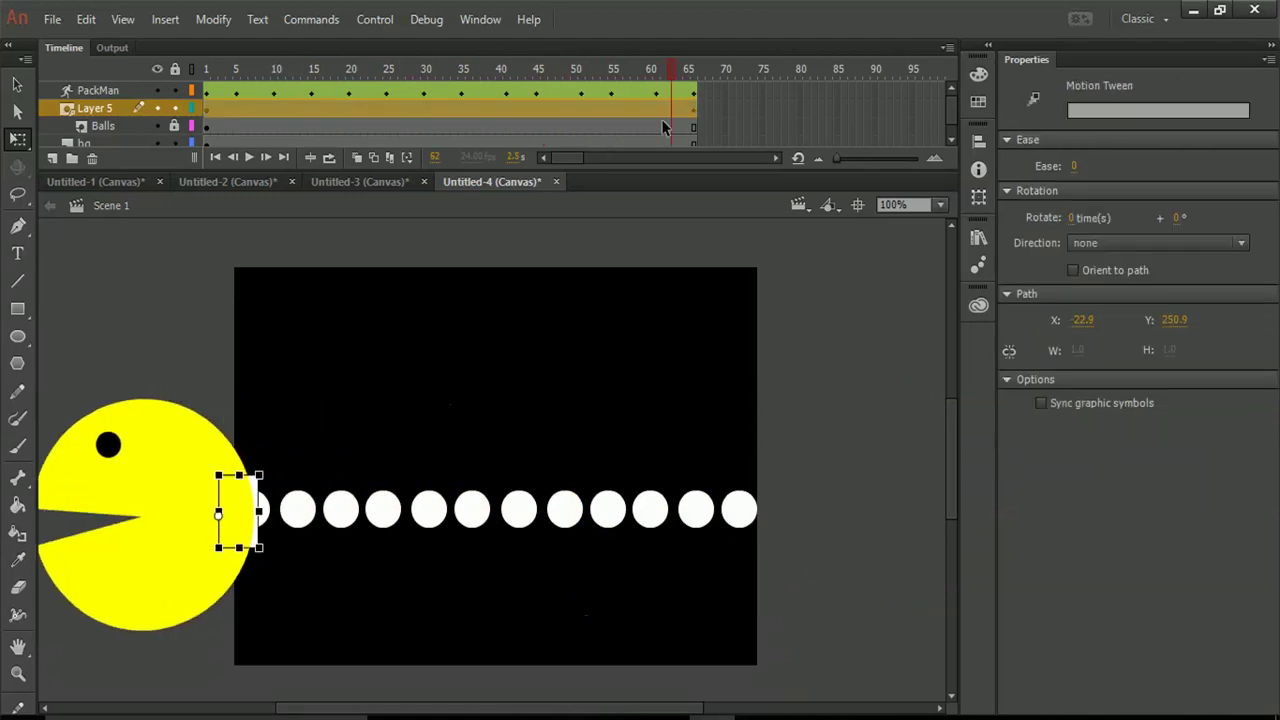
- Lock the mask layer to activate the masking and play the animation from frame 1 several times
{"action": "left_click", "coordinate": [179, 105]}
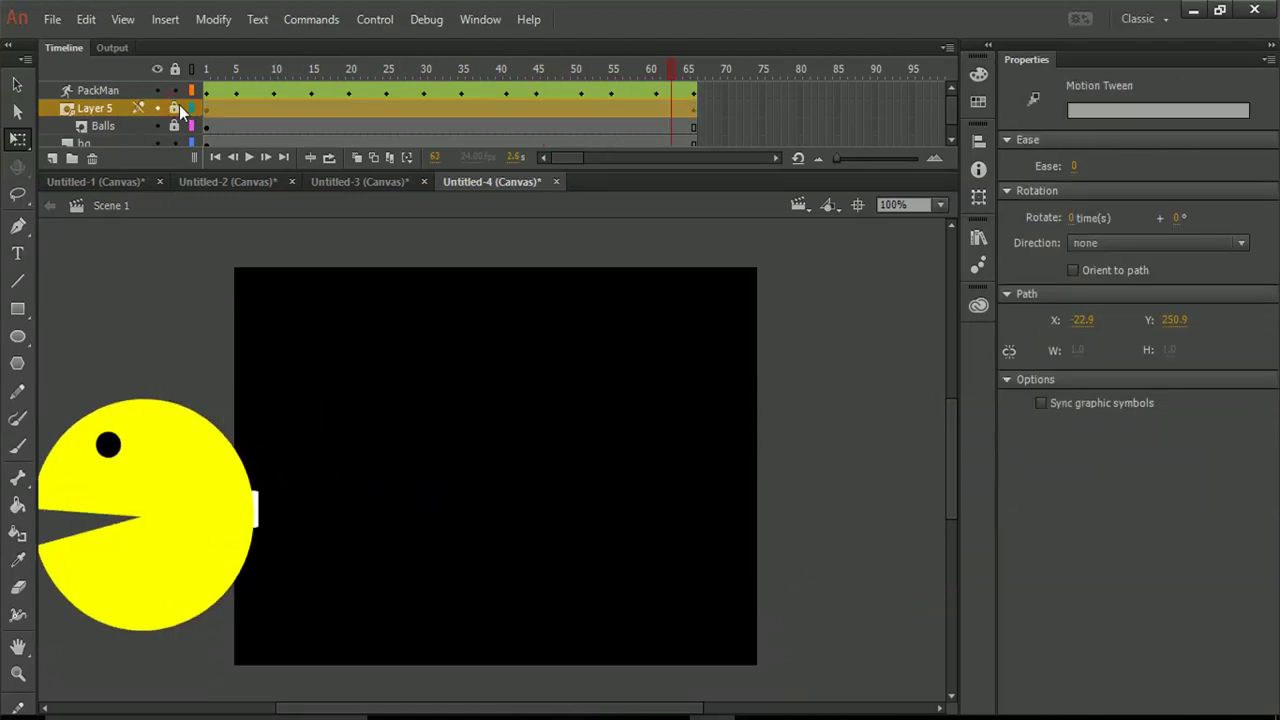
{"action": "left_click_drag", "start_coordinate": [266, 91], "coordinate": [191, 78]}
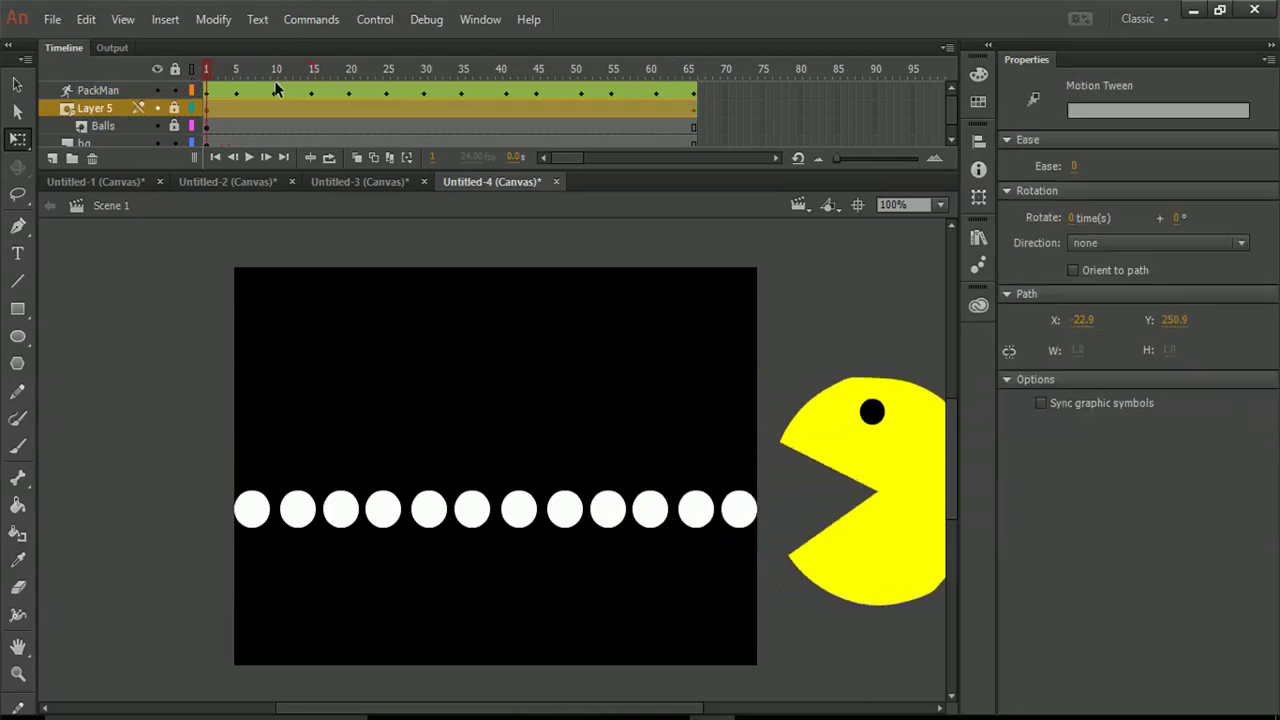
{"action": "key", "text": "Return"}
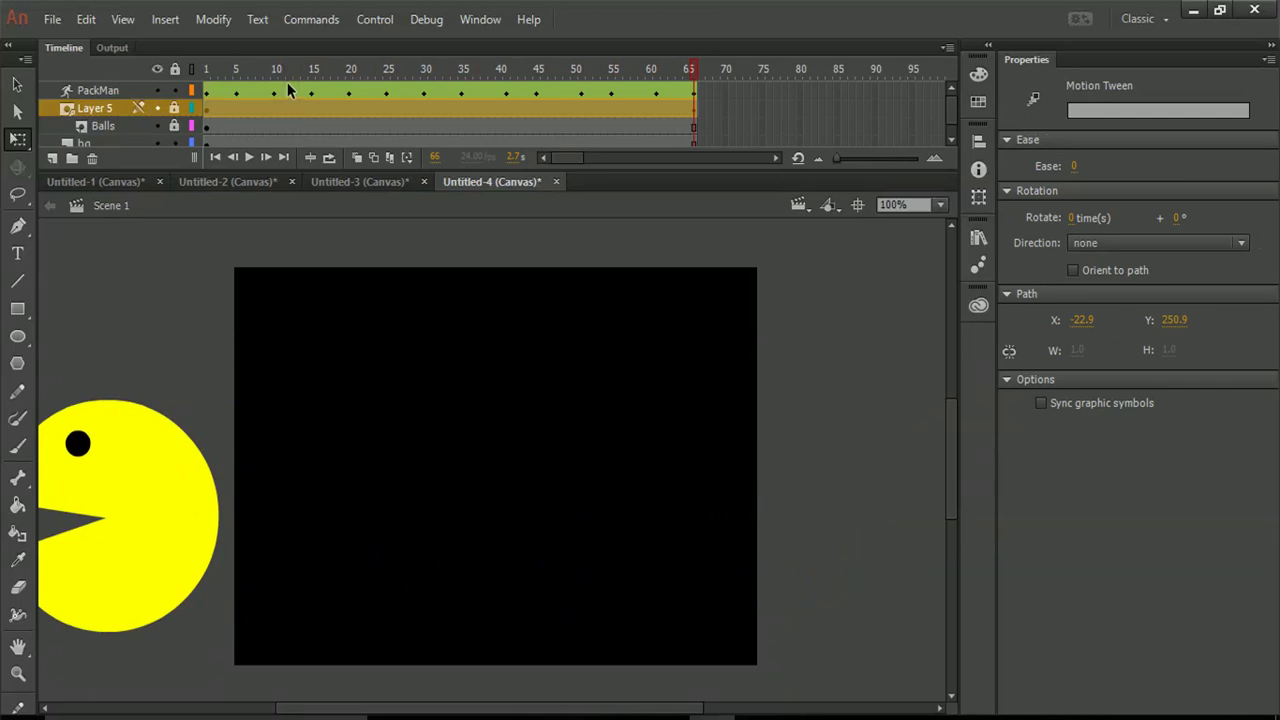
{"action": "key", "text": "Return"}
{"action": "key", "text": "Return"}
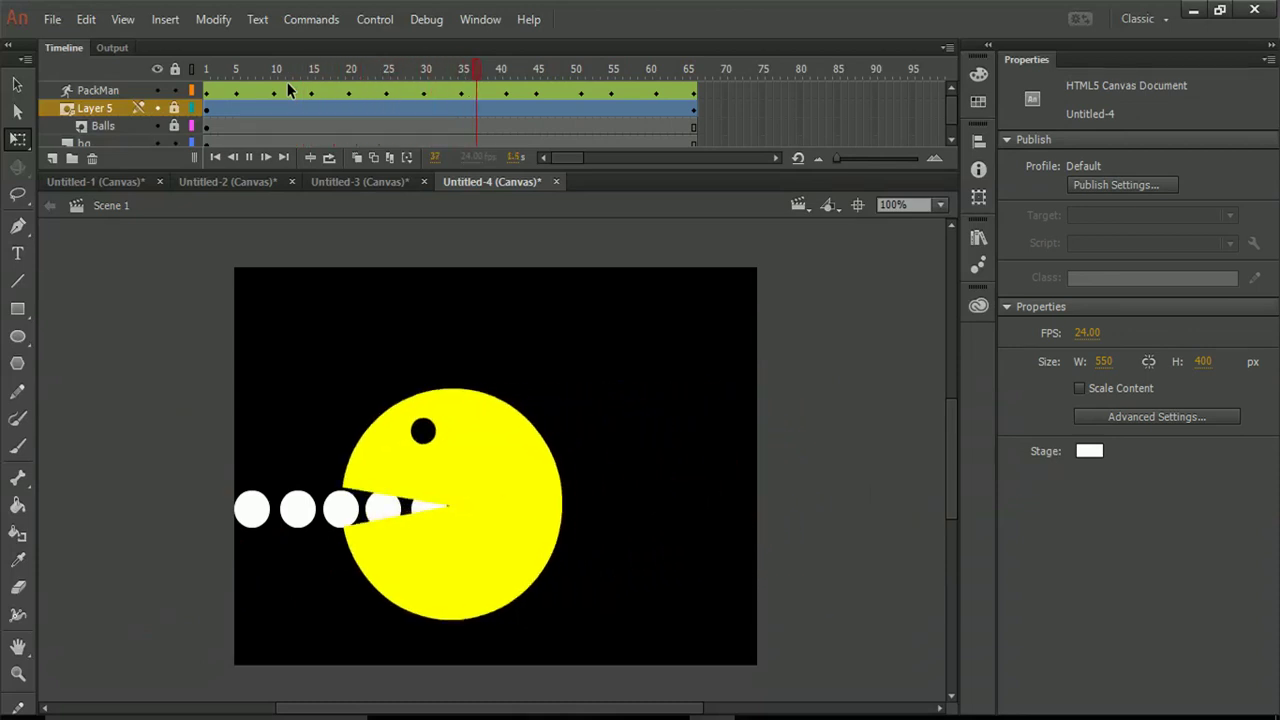
{"action": "key", "text": "Return"}
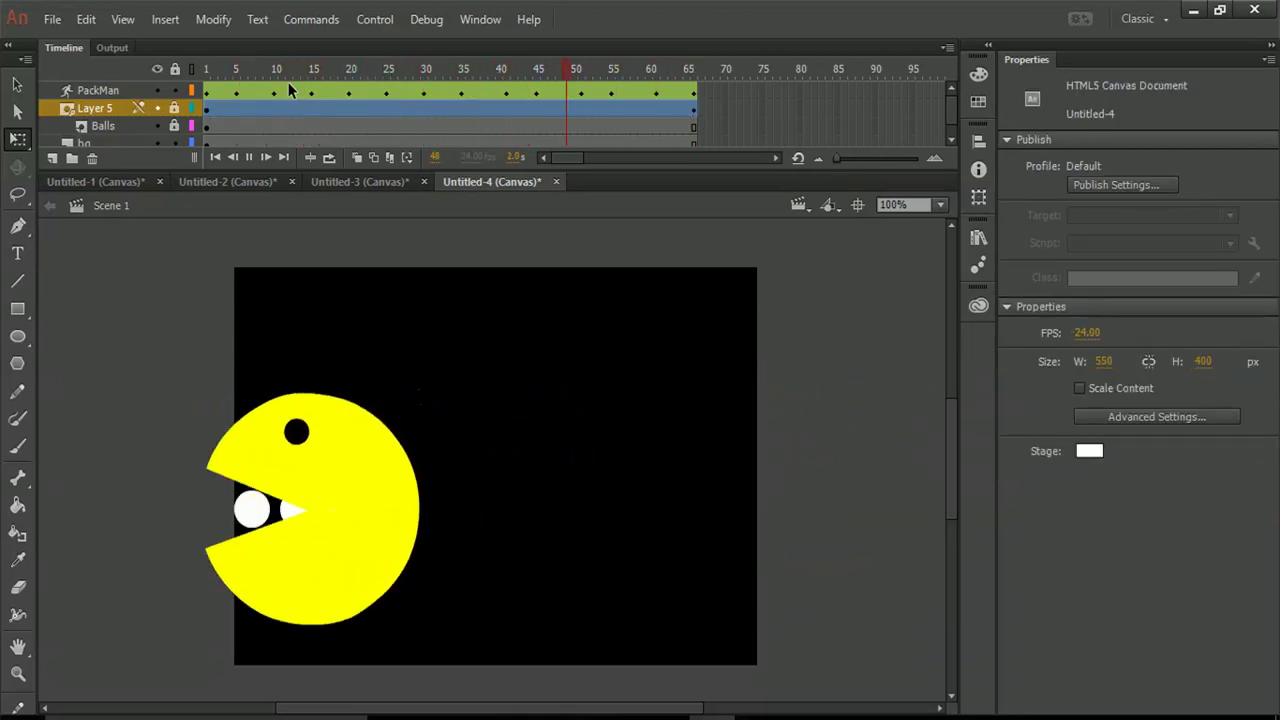
{"action": "key", "text": "Return"}
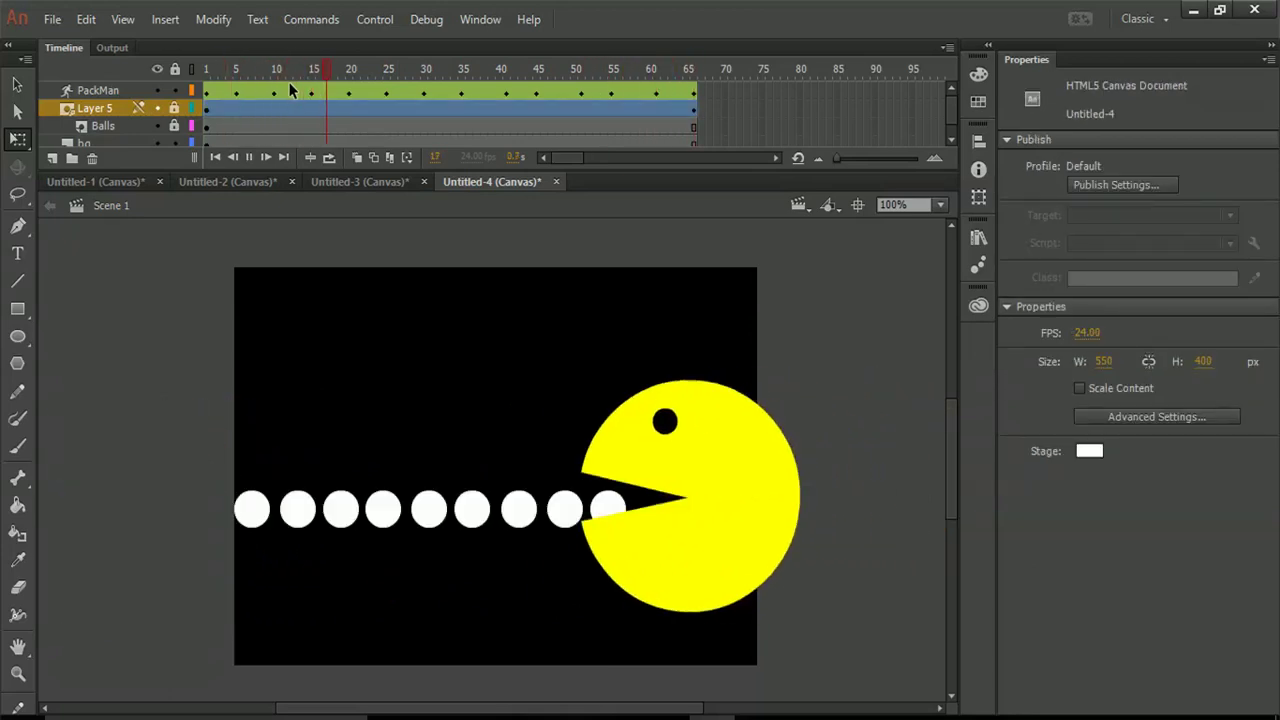